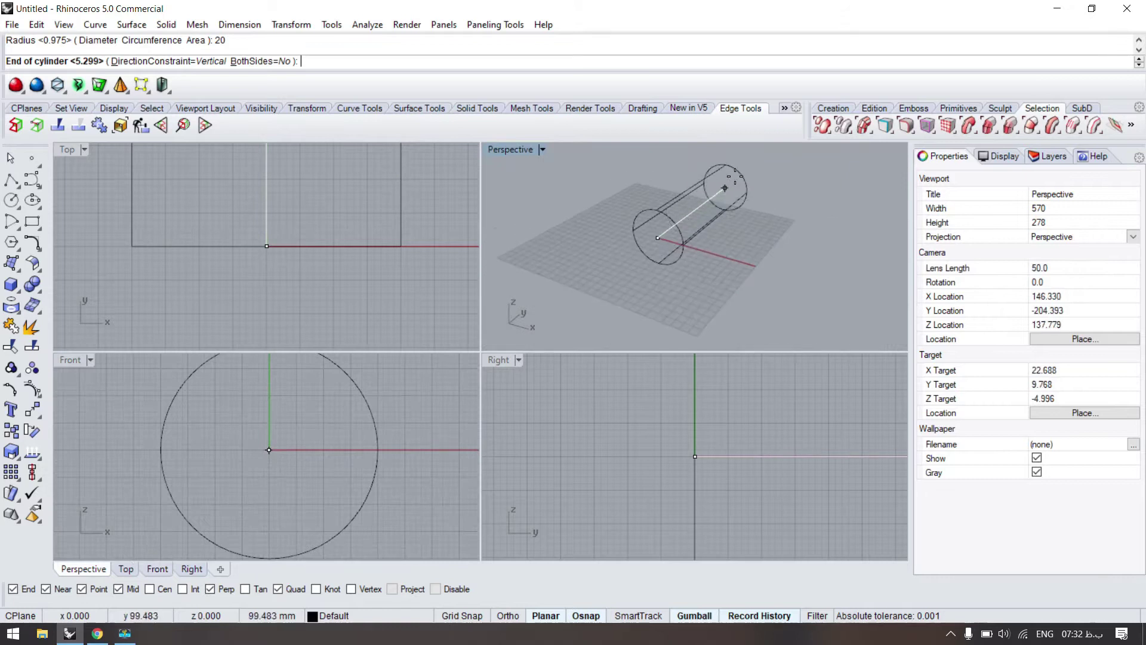
Set the cylinder's length to about 99 mm along the y axis and show the maximized Perspective viewport in Rendered mode.
left_click(737, 177)
double_click(522, 152)
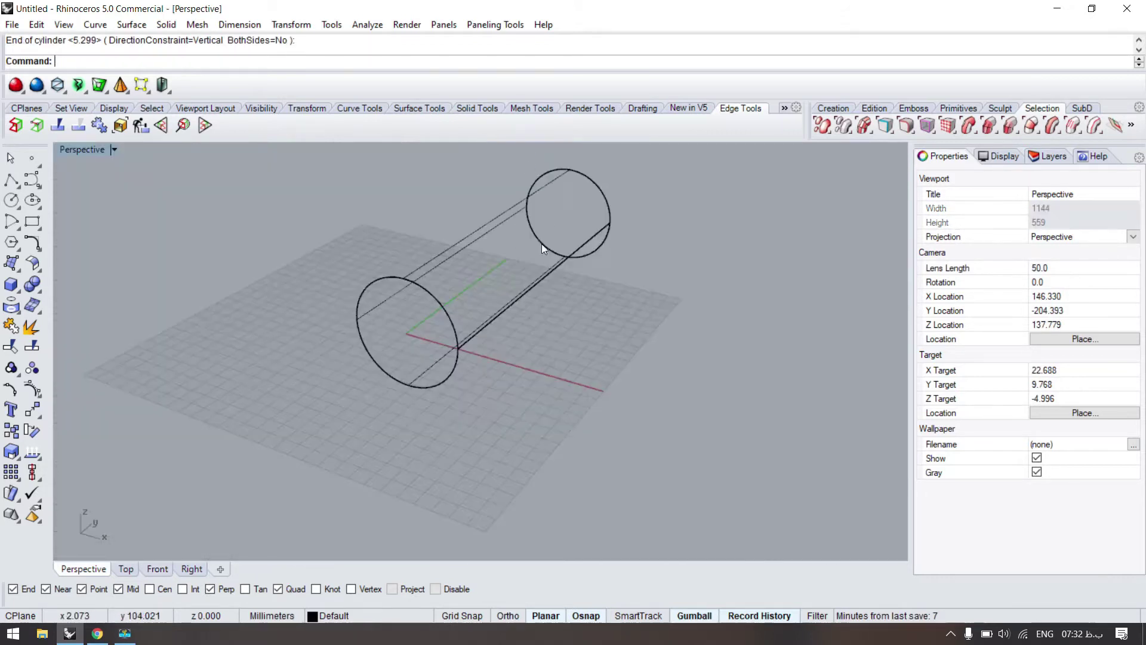
left_click(117, 149)
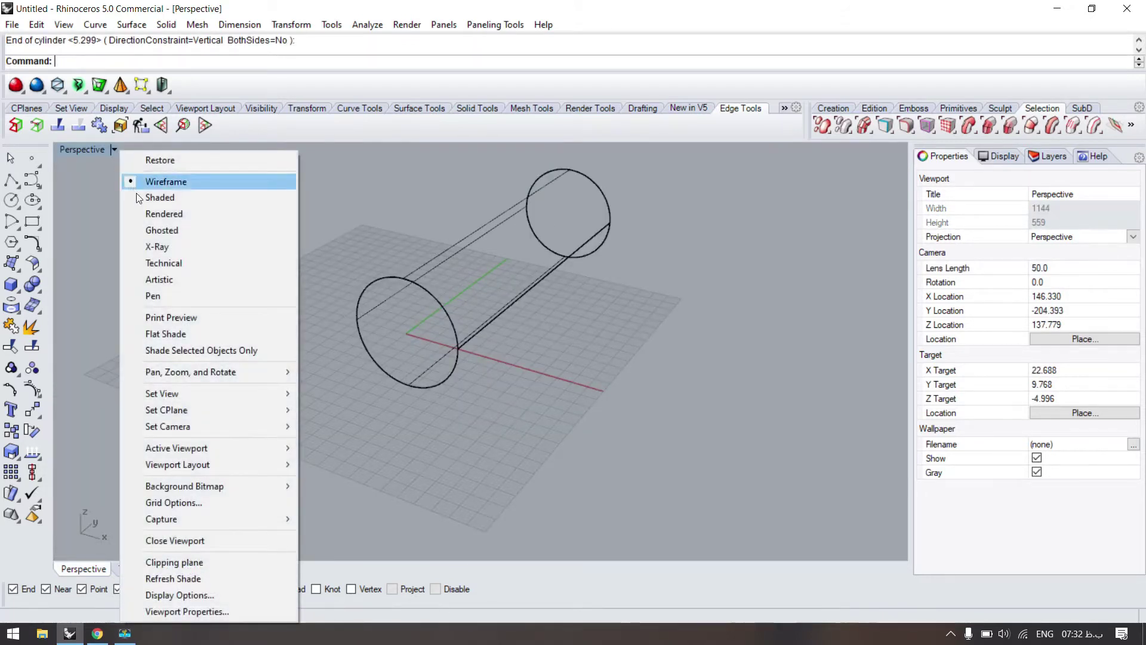
left_click(153, 214)
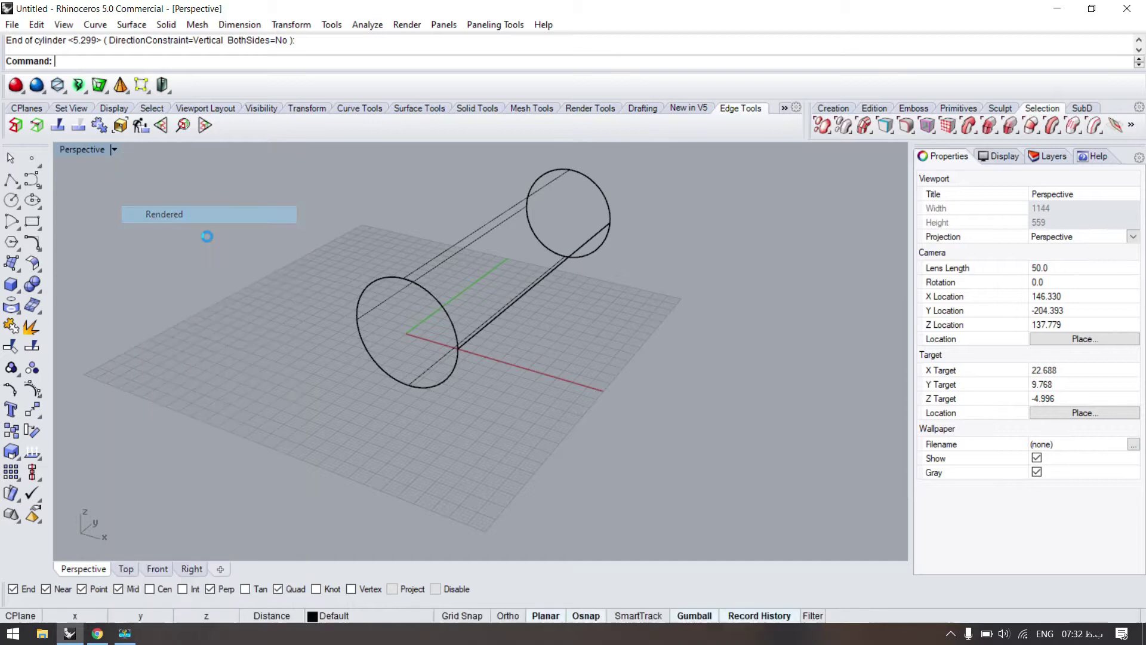
Explode the cylinder into its separate surfaces and join all of them back into one closed polysurface.
left_click(471, 272)
scroll(454, 269, "up", 5)
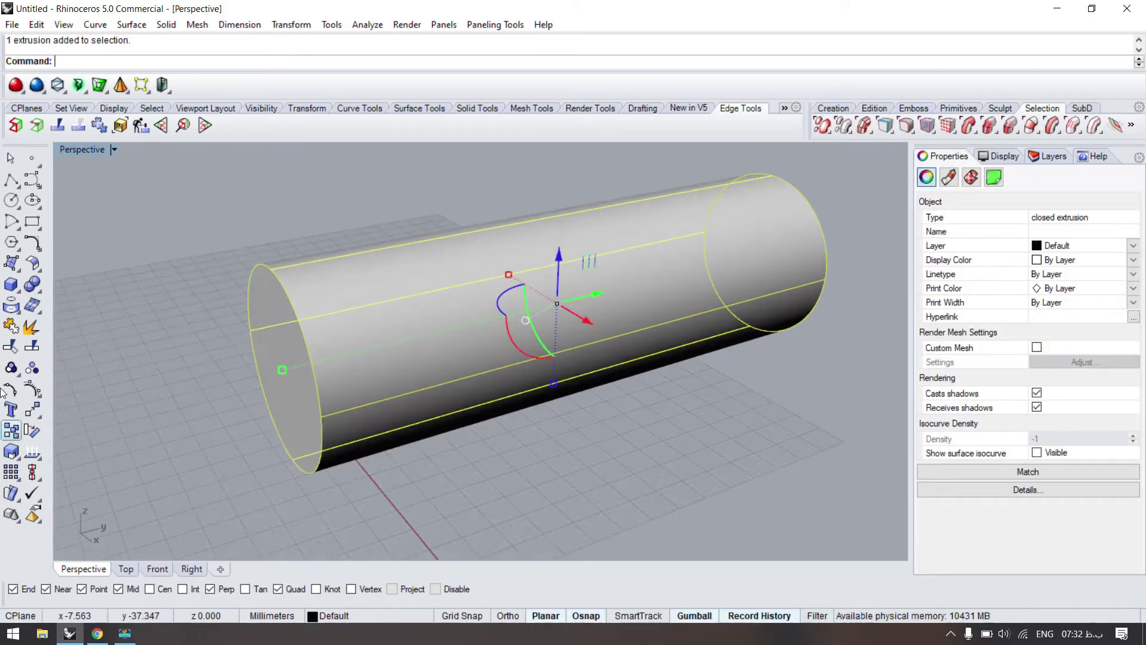
left_click(31, 327)
left_click(241, 251)
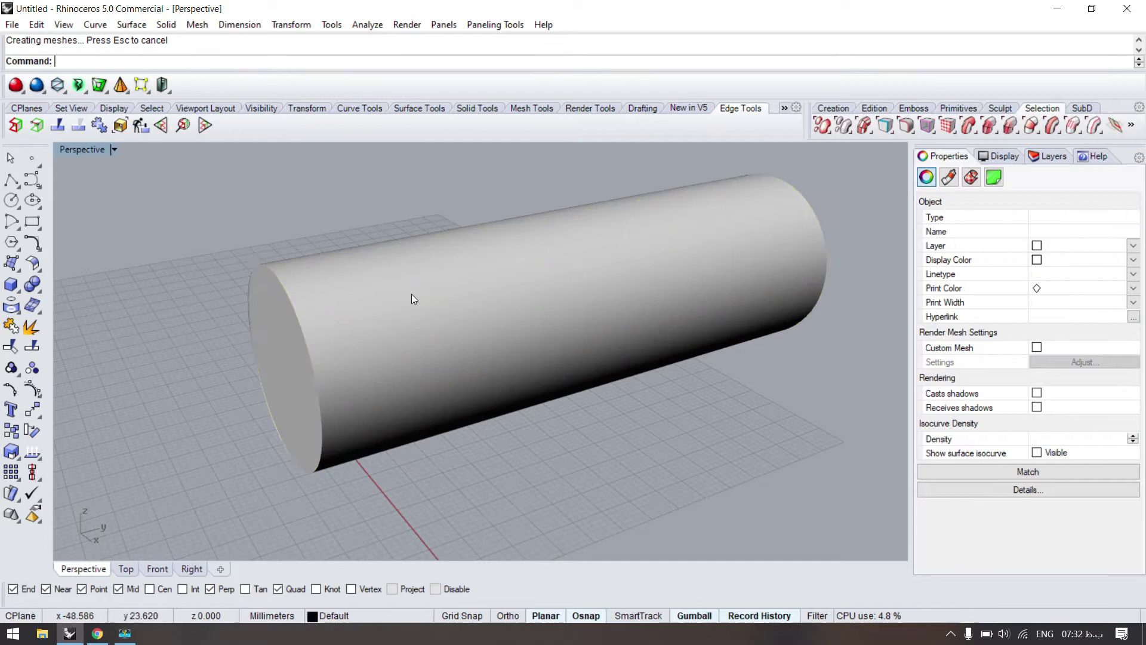
left_click(385, 283)
scroll(391, 298, "down", 5)
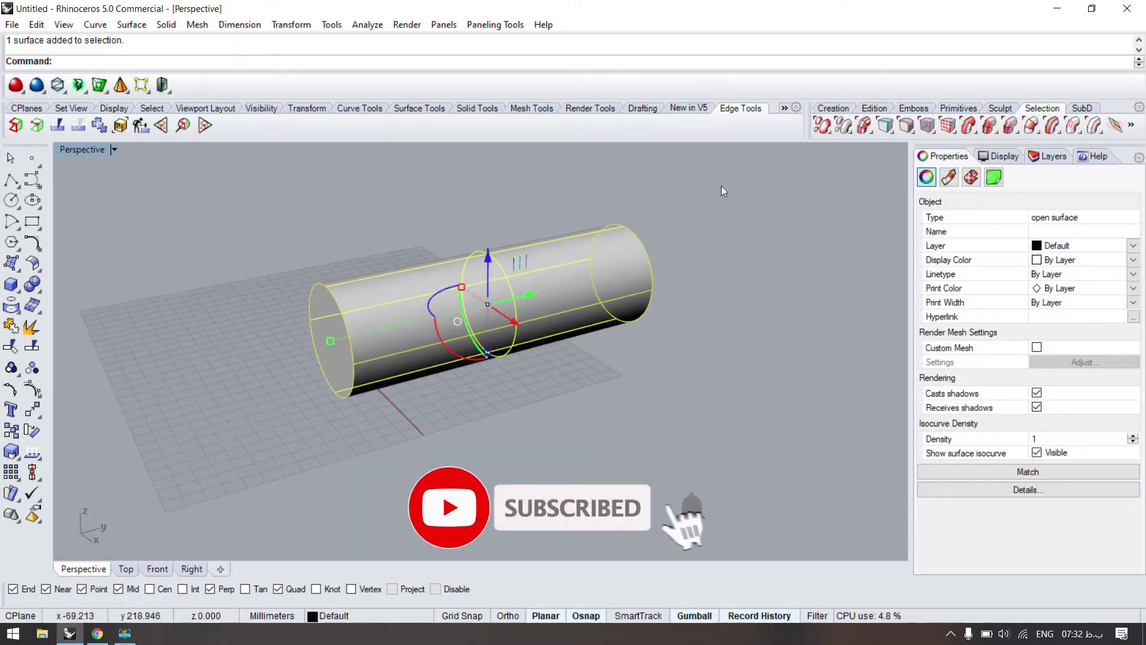
left_click_drag(738, 177, 149, 454)
key("ctrl+j")
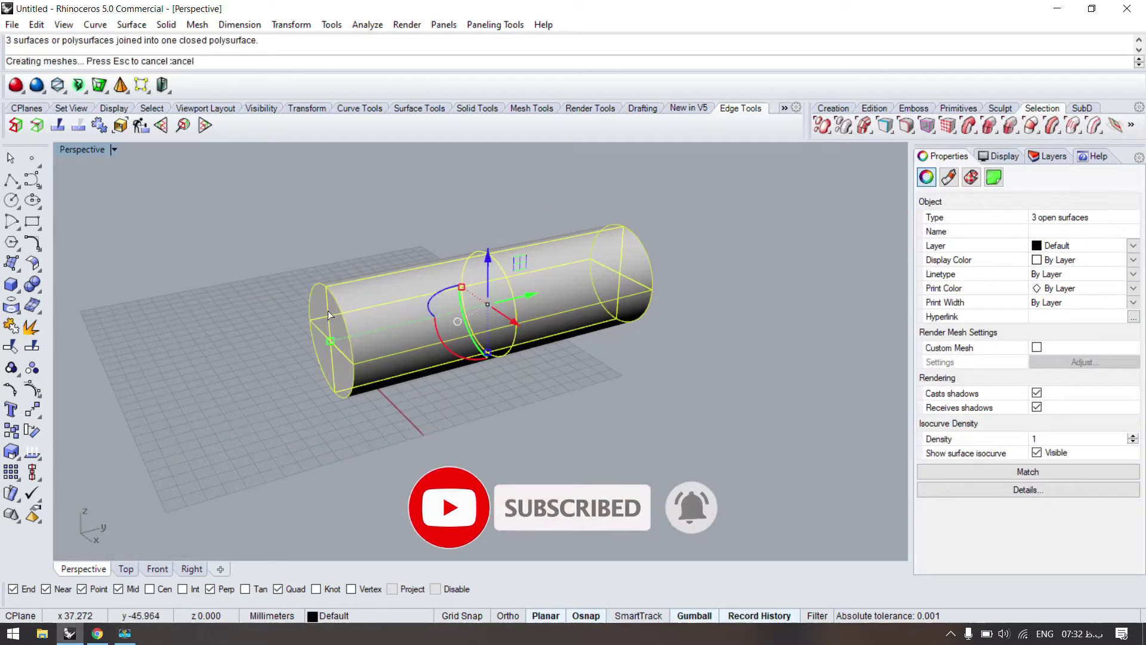
Make a rotated copy of the cylinder through its centre and turn the copy upright, perpendicular to the original.
left_click_drag(427, 303, 506, 329)
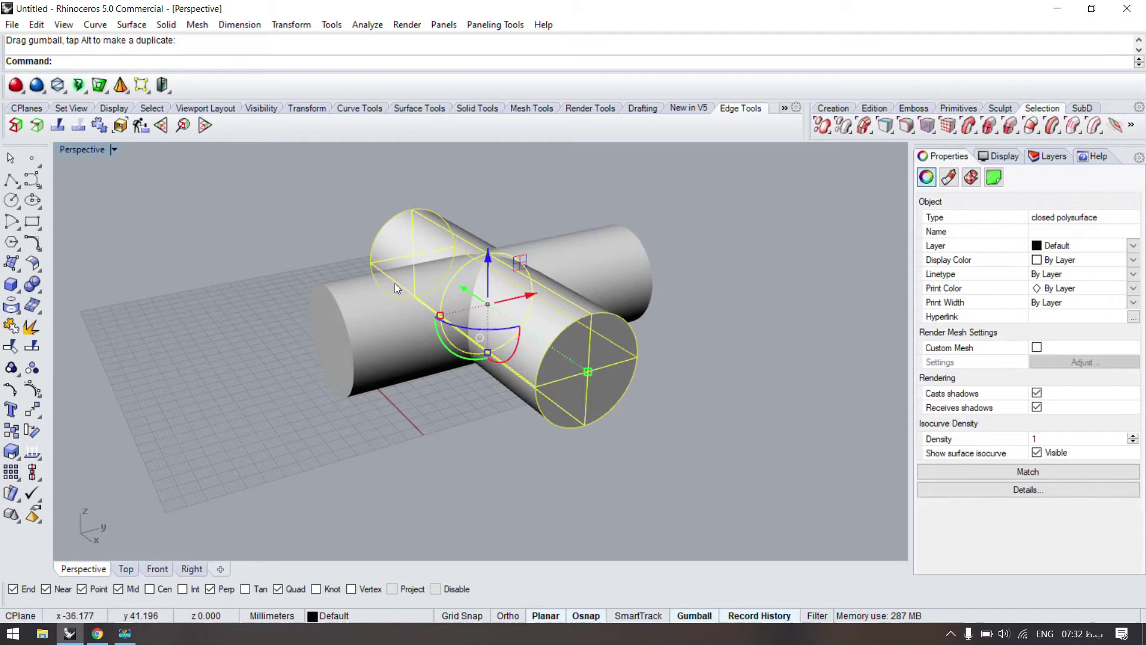
right_click_drag(352, 438, 415, 382)
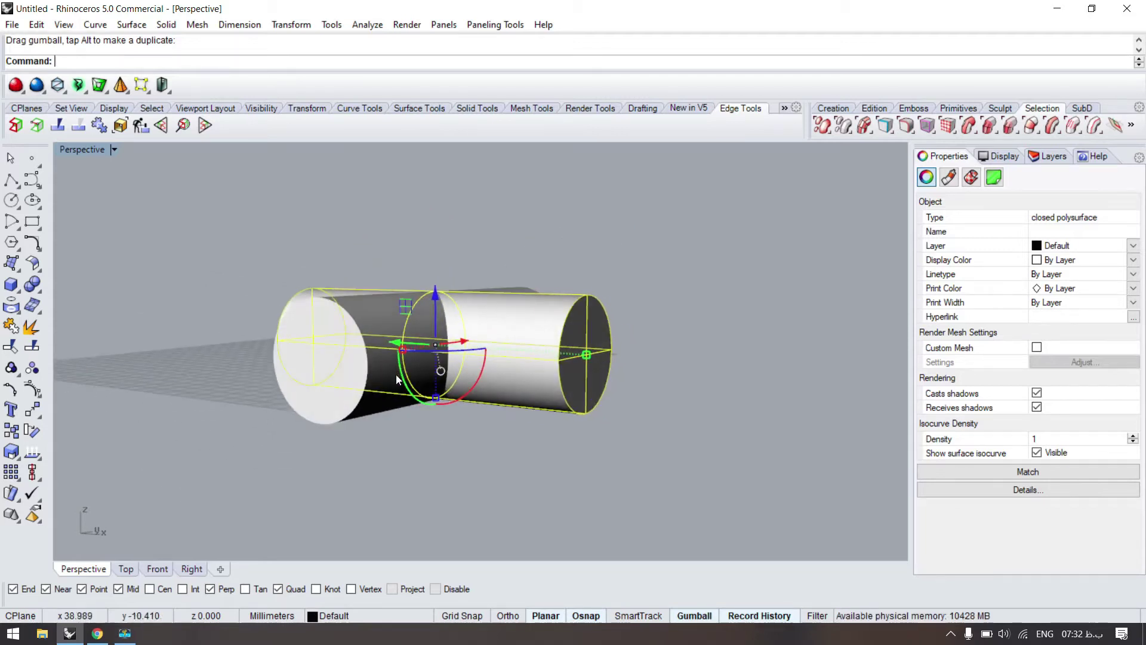
left_click_drag(410, 394, 492, 393)
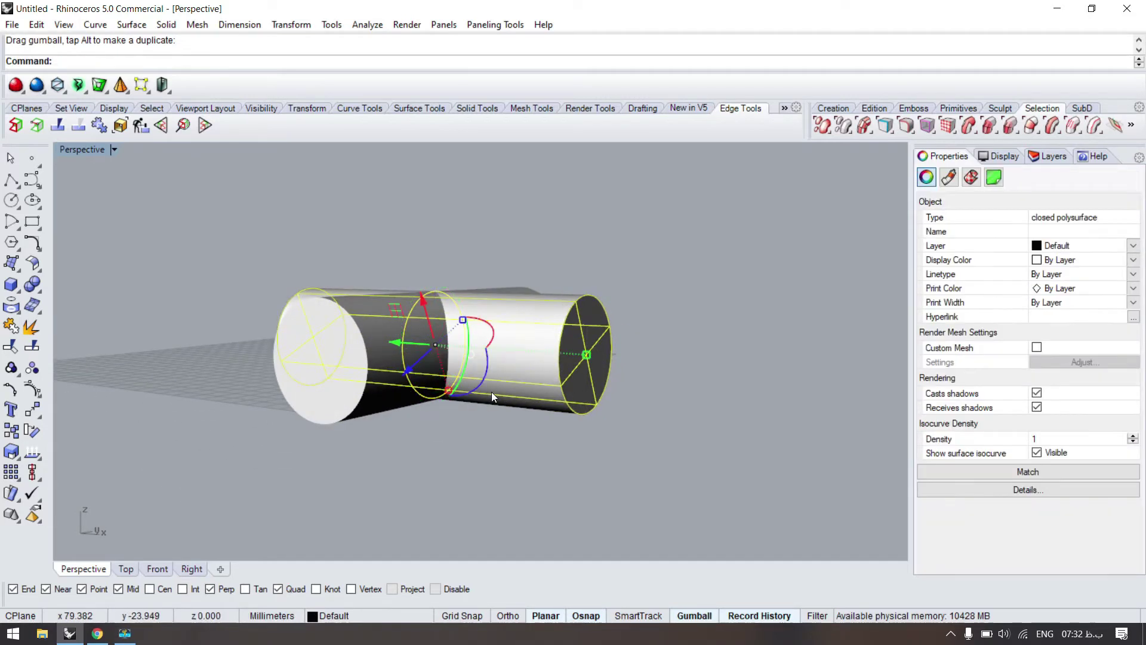
key("ctrl+z")
right_click_drag(395, 359, 321, 384)
left_click_drag(309, 374, 418, 381)
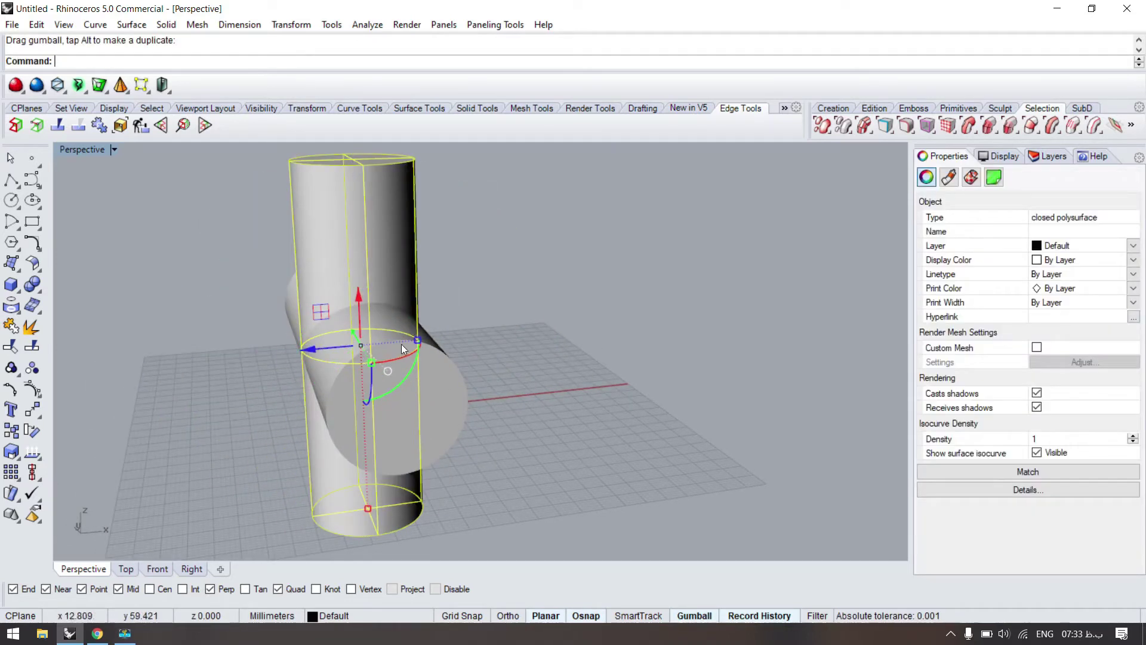
Shrink the upright cylinder slightly and move its top rim quadrant onto the upper quadrant of the horizontal cylinder's front end.
left_click_drag(418, 339, 410, 341, "shift")
left_click_drag(359, 296, 356, 388)
right_click_drag(321, 297, 328, 327)
type("Move")
key("Return")
left_click(366, 305)
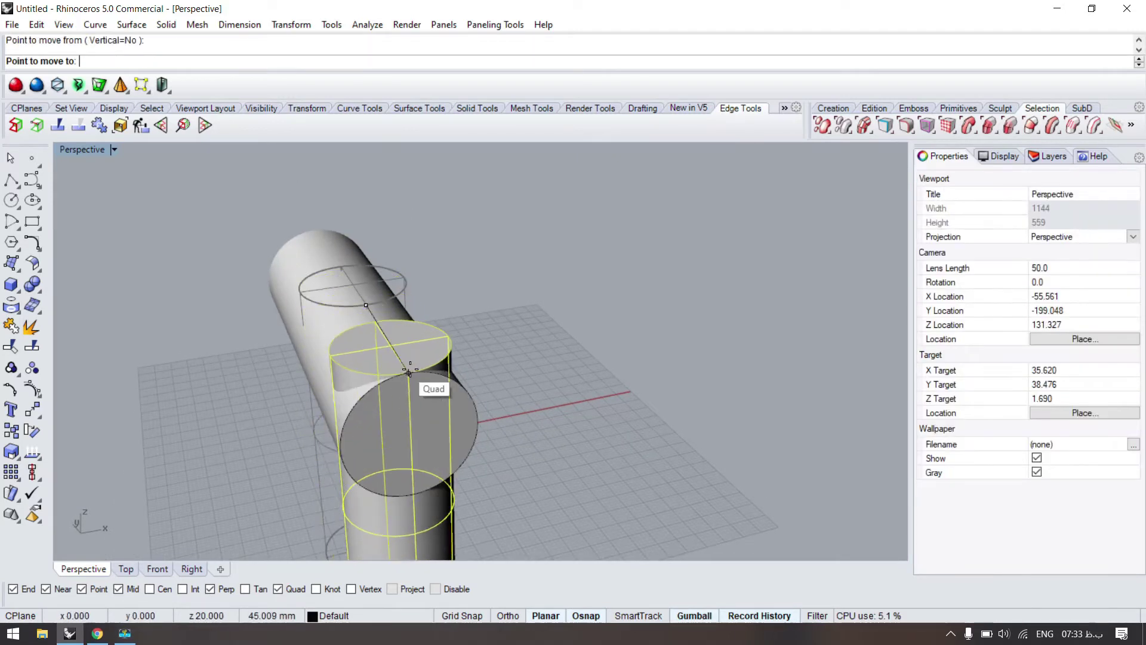
left_click(409, 370)
Move the upright cylinder 5 mm along the horizontal cylinder's length, away from its front end.
right_click_drag(253, 347, 432, 378)
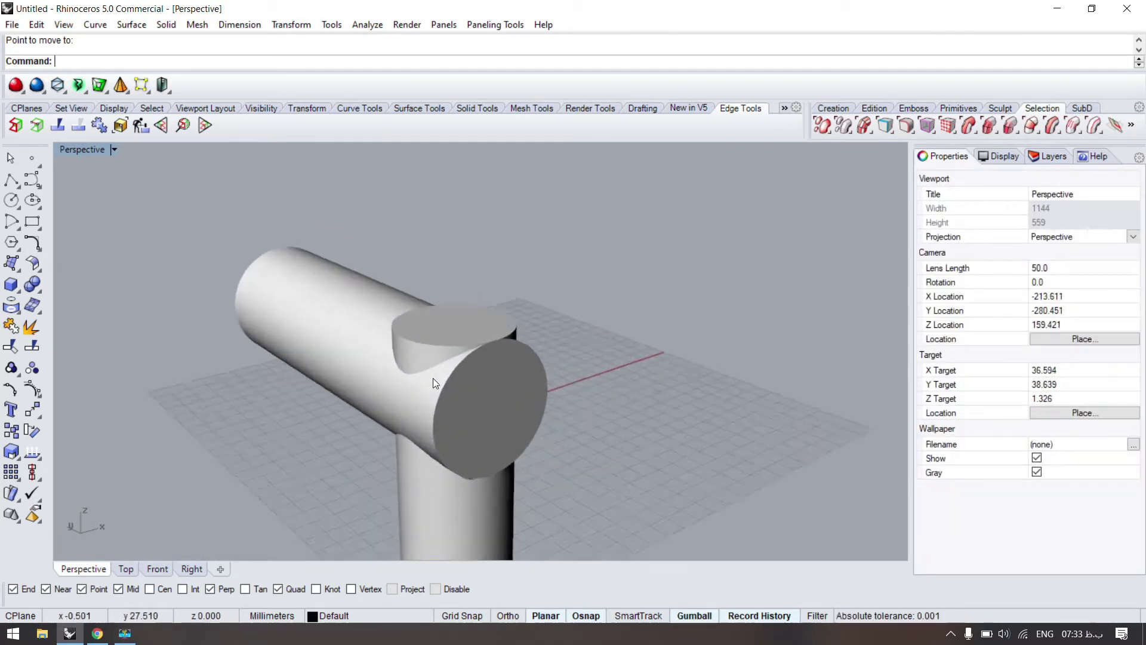
scroll(432, 378, "up", 6)
right_click_drag(448, 328, 553, 329)
left_click(553, 328)
scroll(600, 256, "down", 5)
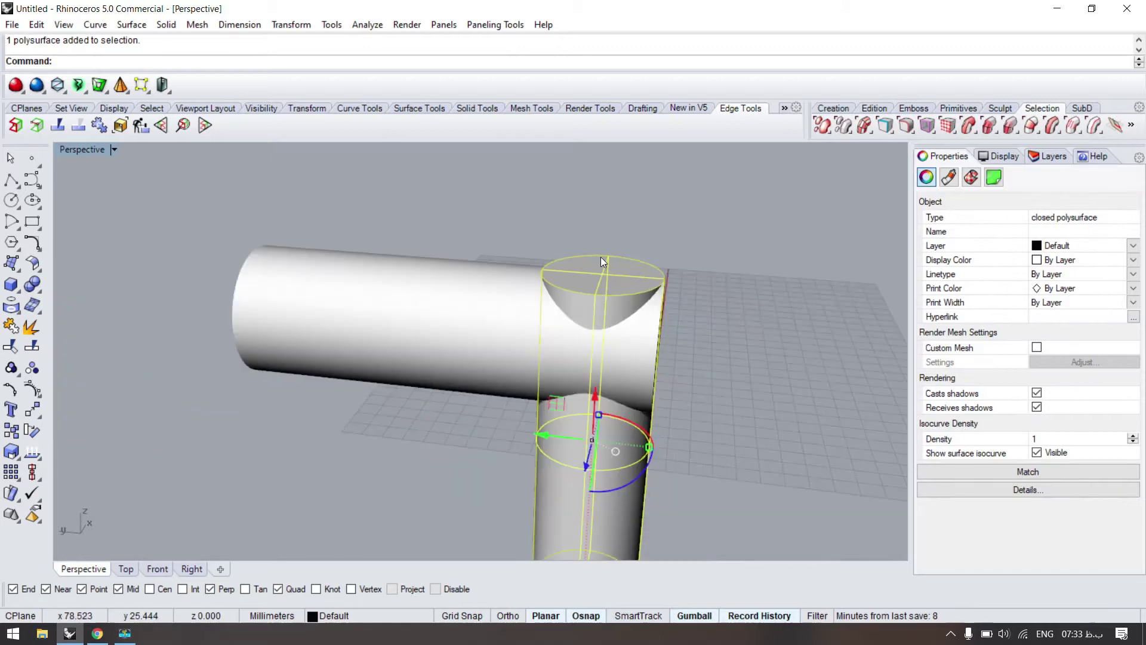
scroll(588, 410, "up", 2)
left_click(536, 451)
type("5")
key("Return")
left_click(637, 192)
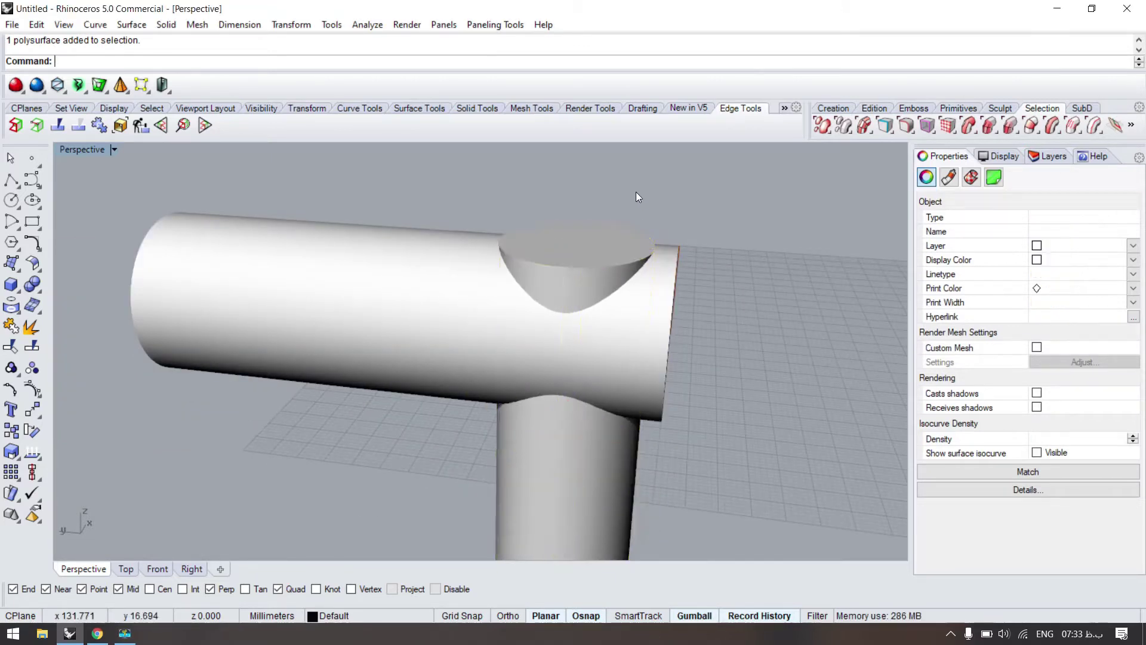
Split the upright cylinder with the horizontal cylinder and delete the wall piece enclosed inside the horizontal one.
scroll(615, 264, "up", 4)
right_click_drag(616, 269, 393, 263)
left_click(445, 331)
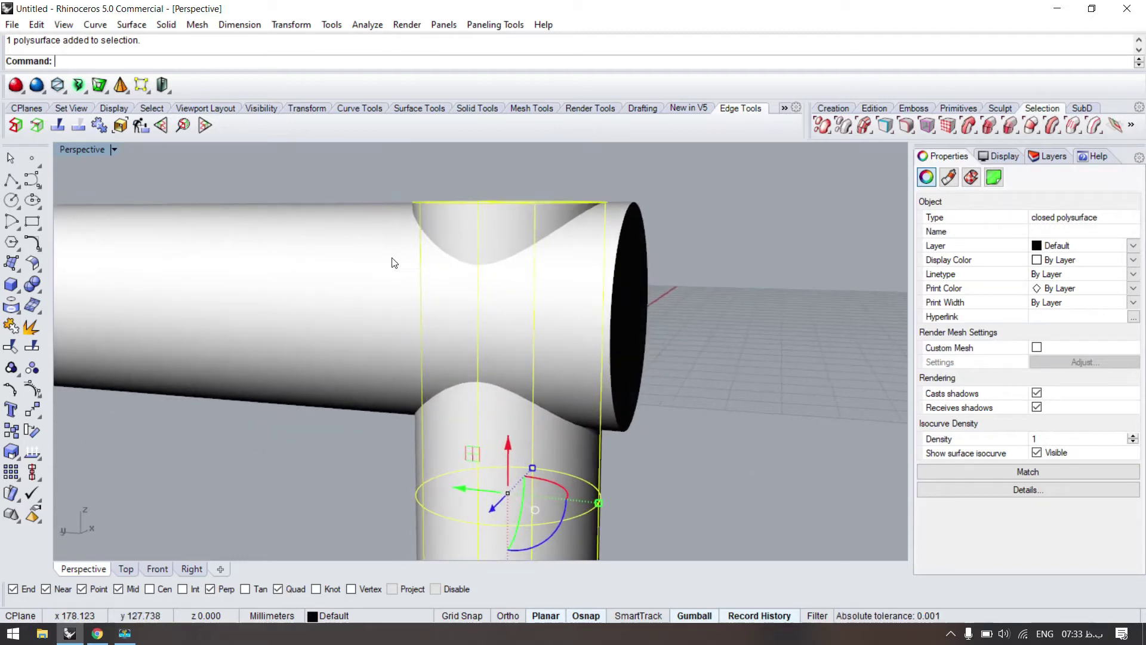
right_click(359, 278)
left_click(313, 278)
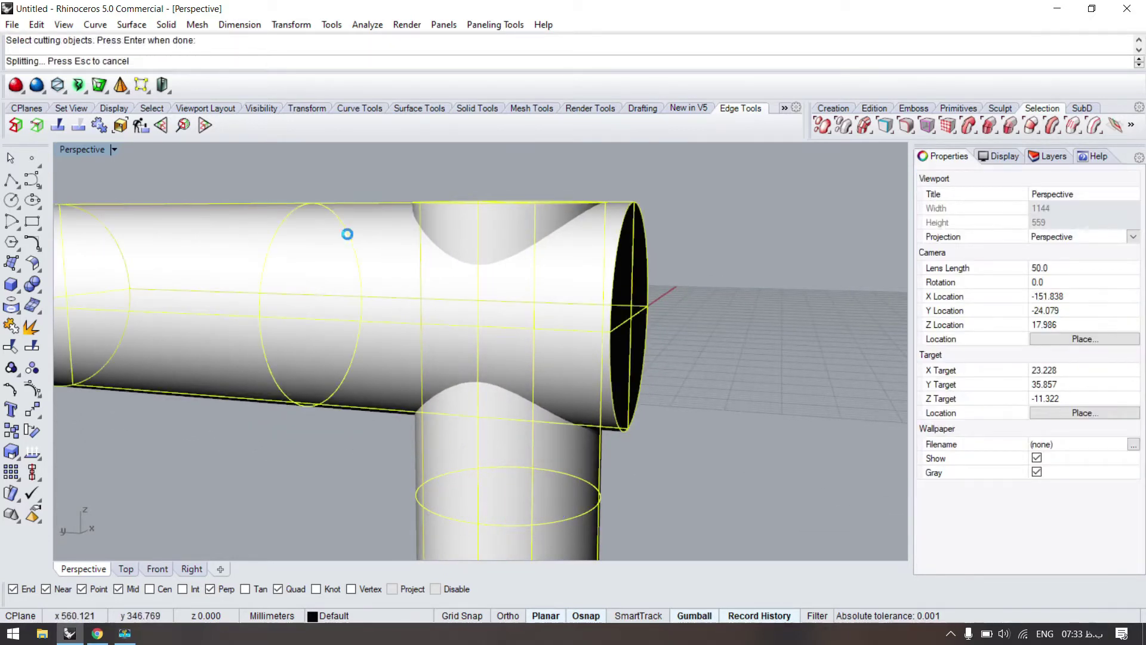
right_click_drag(410, 245, 535, 261)
left_click(457, 457, "ctrl")
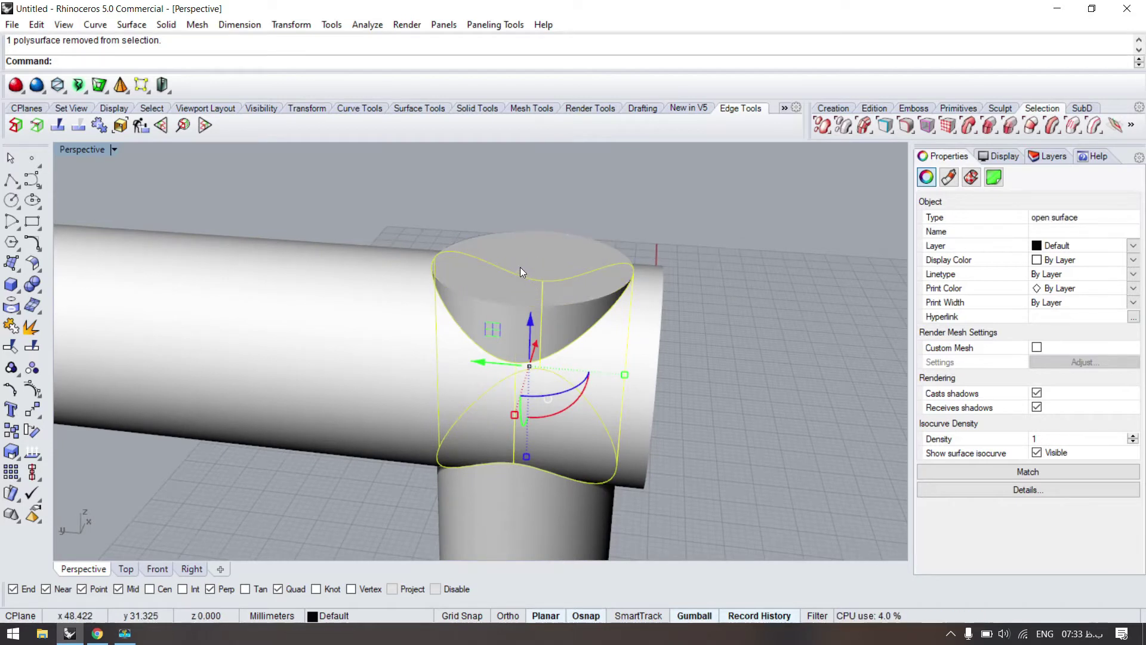
key("Delete")
left_click(508, 338)
mouse_move(467, 333)
right_mouse_down()
mouse_move(353, 277)
mouse_move(425, 322)
mouse_move(485, 322)
right_mouse_up()
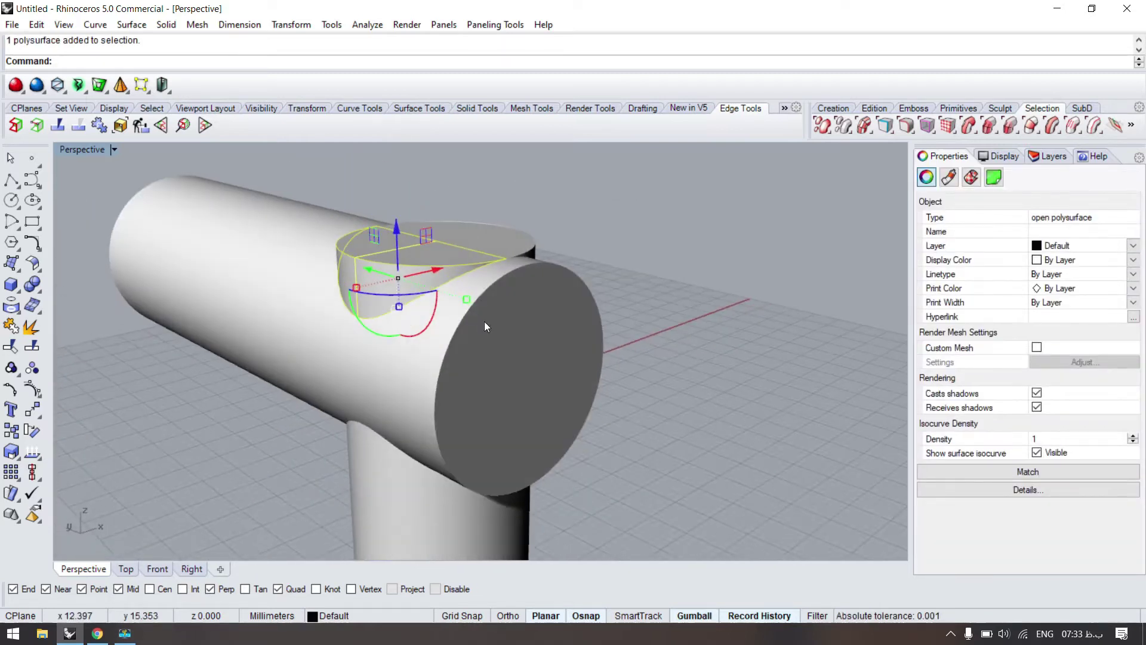
key("Delete")
right_click_drag(511, 262, 433, 260)
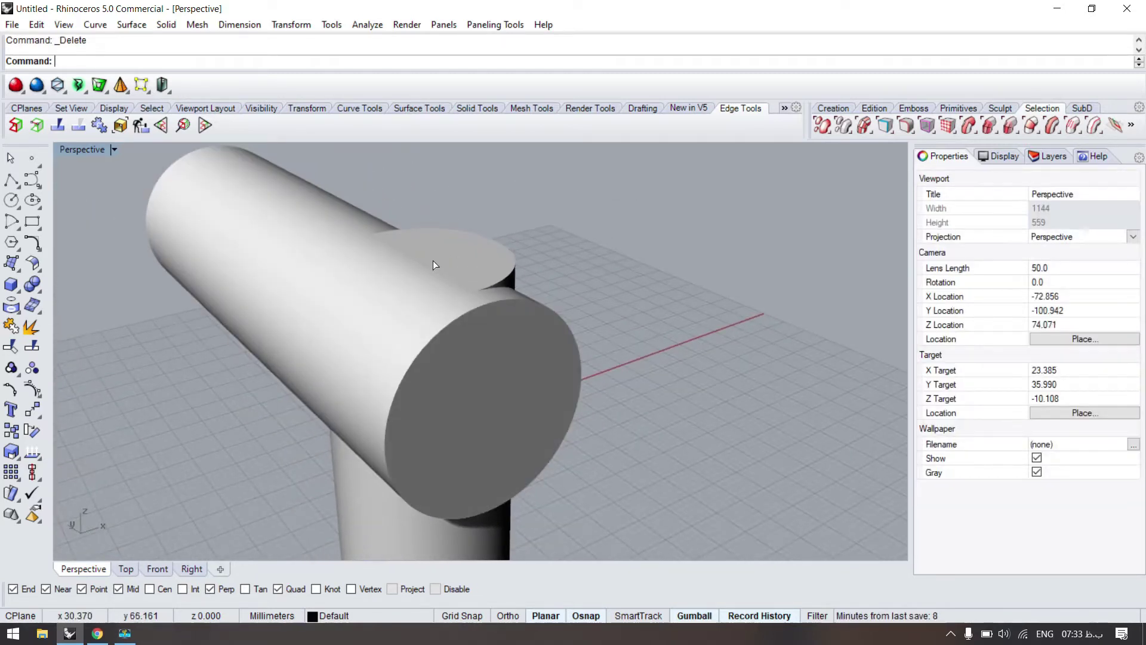
left_click(336, 310)
key("Escape")
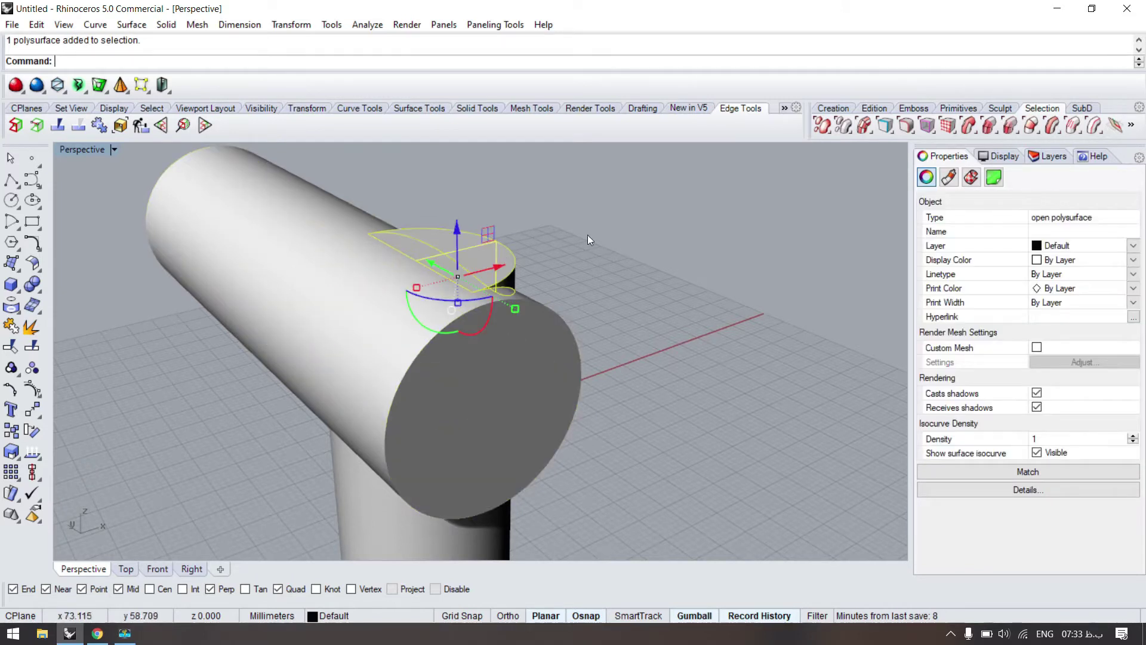
key("ctrl+z")
key("Escape")
Explode the two split-off pieces above the horizontal cylinder and delete their curved side walls, keeping the flat caps.
right_click_drag(310, 342, 473, 254)
left_click(509, 271)
left_click(523, 254, "shift")
left_click(532, 210)
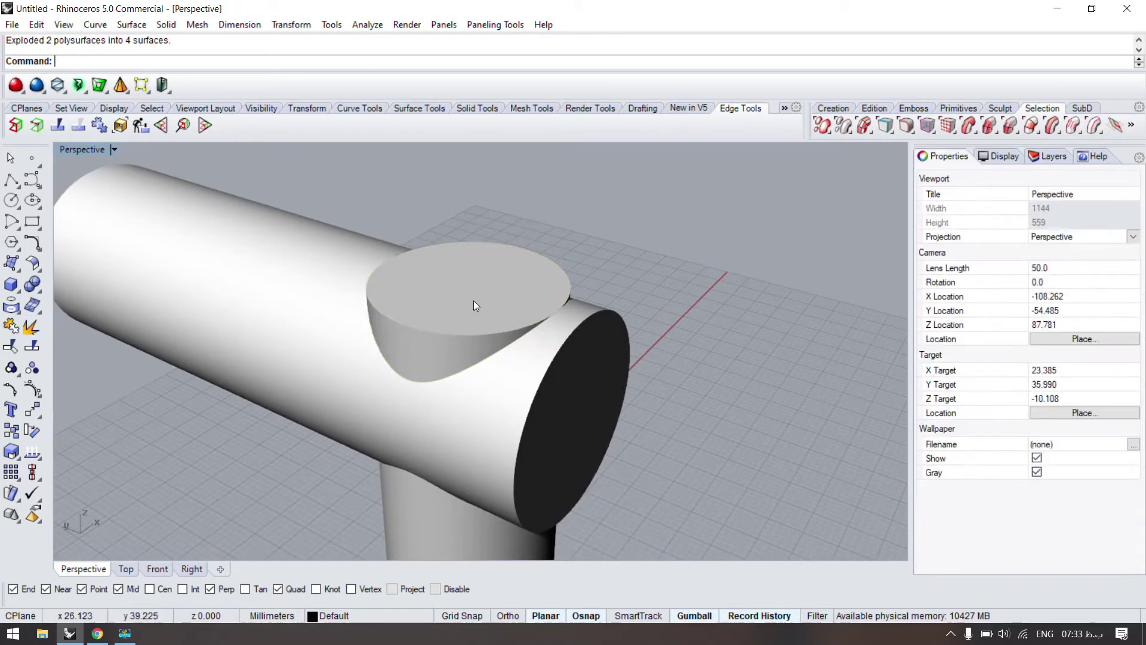
right_click_drag(474, 300, 405, 317)
left_click(396, 327)
key("Delete")
right_click_drag(513, 274, 422, 274)
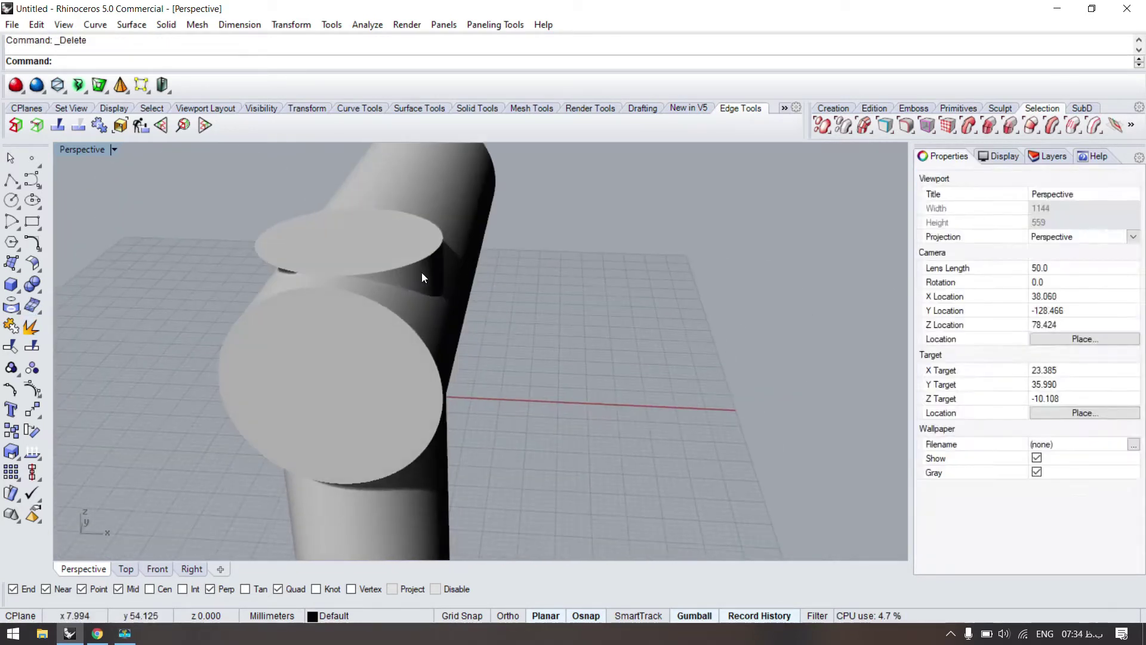
left_click_drag(243, 203, 406, 374)
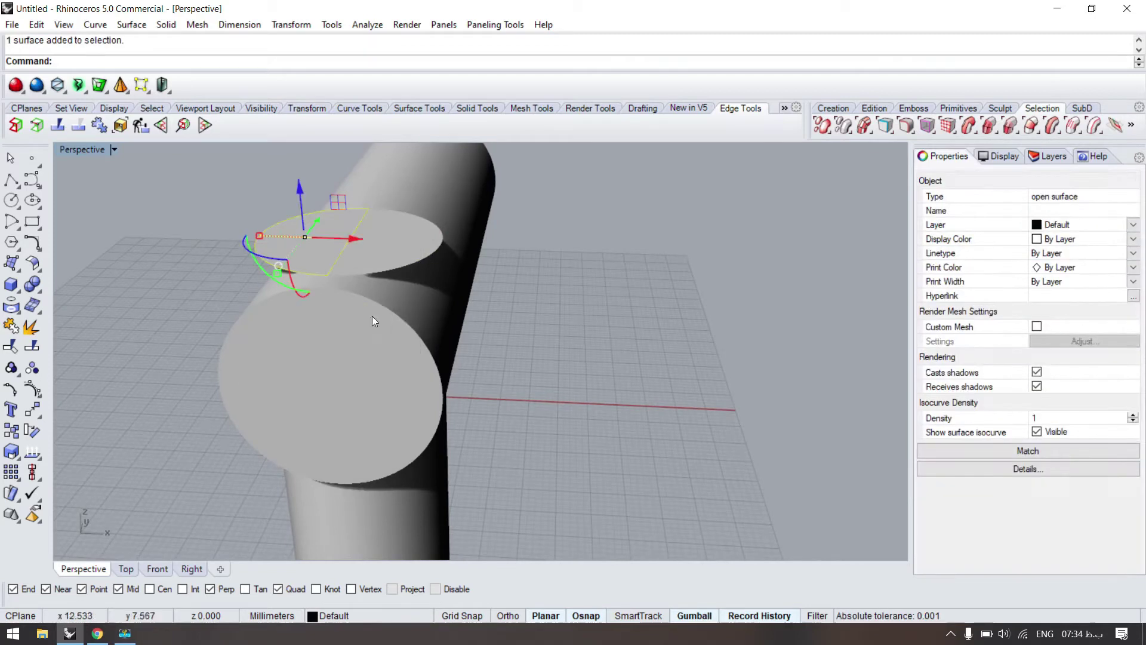
Draw a circle centred on the middle of the two flat cap halves, with its radius reaching their rim.
right_click_drag(256, 189, 520, 425)
left_click(521, 424, "shift")
scroll(533, 375, "up", 5)
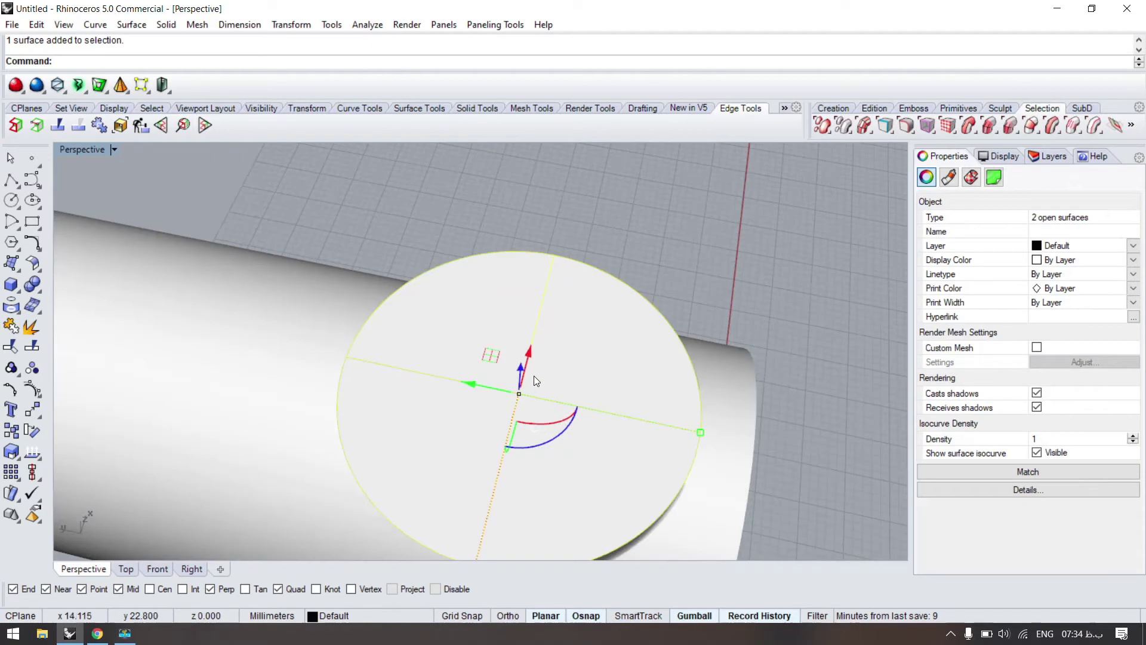
right_click(534, 376)
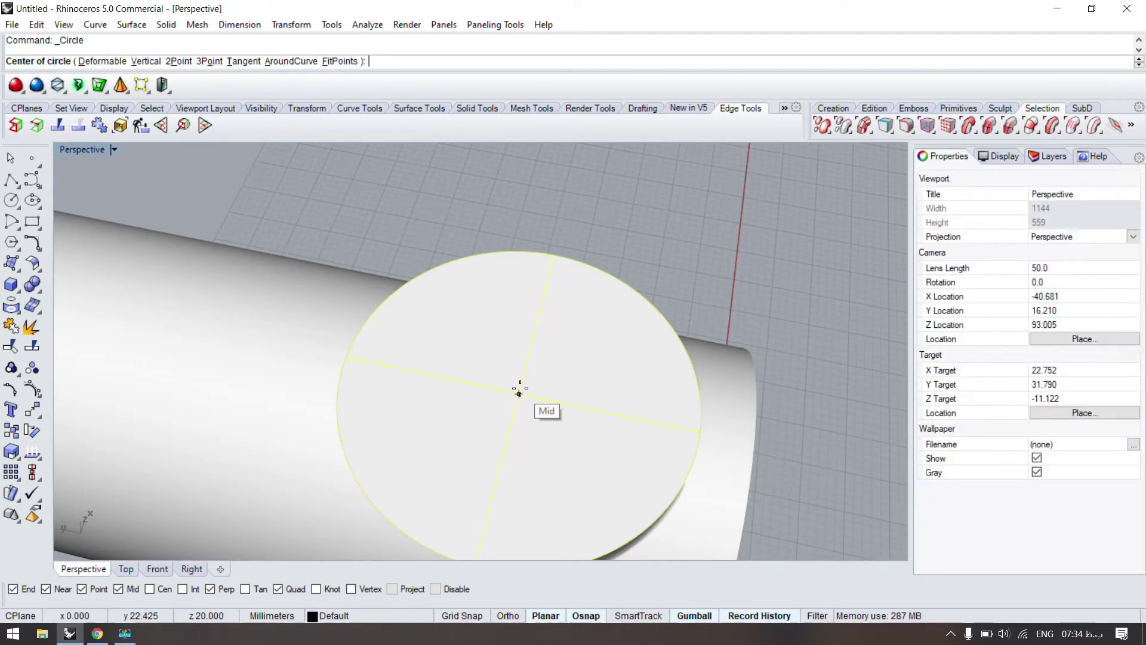
left_click(518, 392)
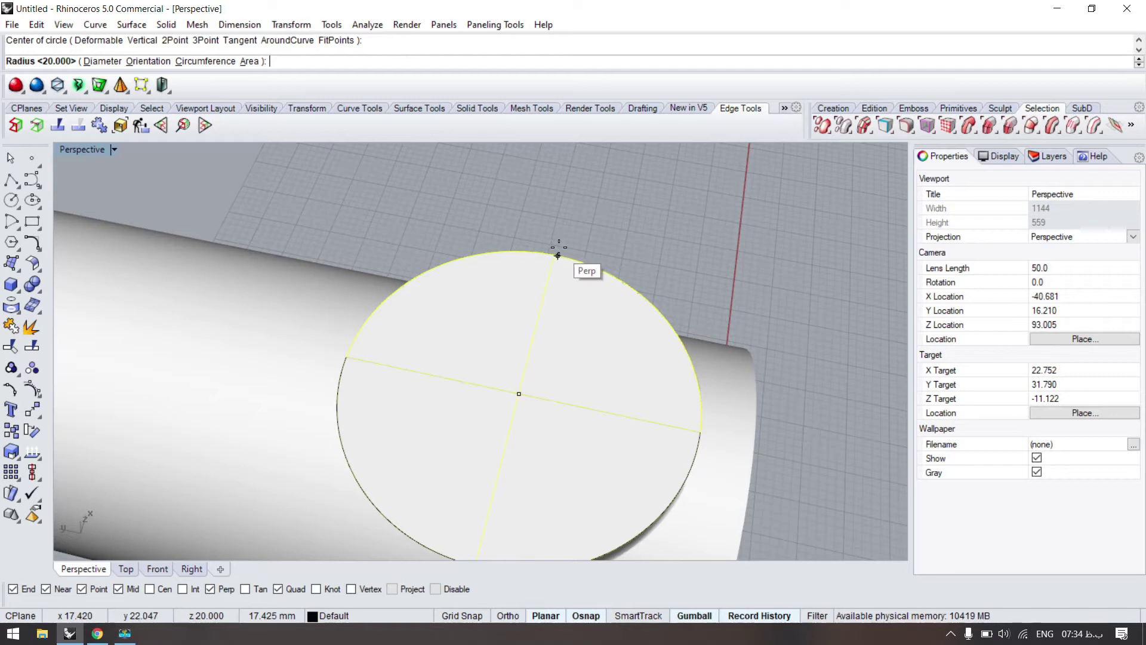
left_click(342, 353)
Delete both flat cap halves inside the circle, keeping only the circle curve.
left_click(419, 358)
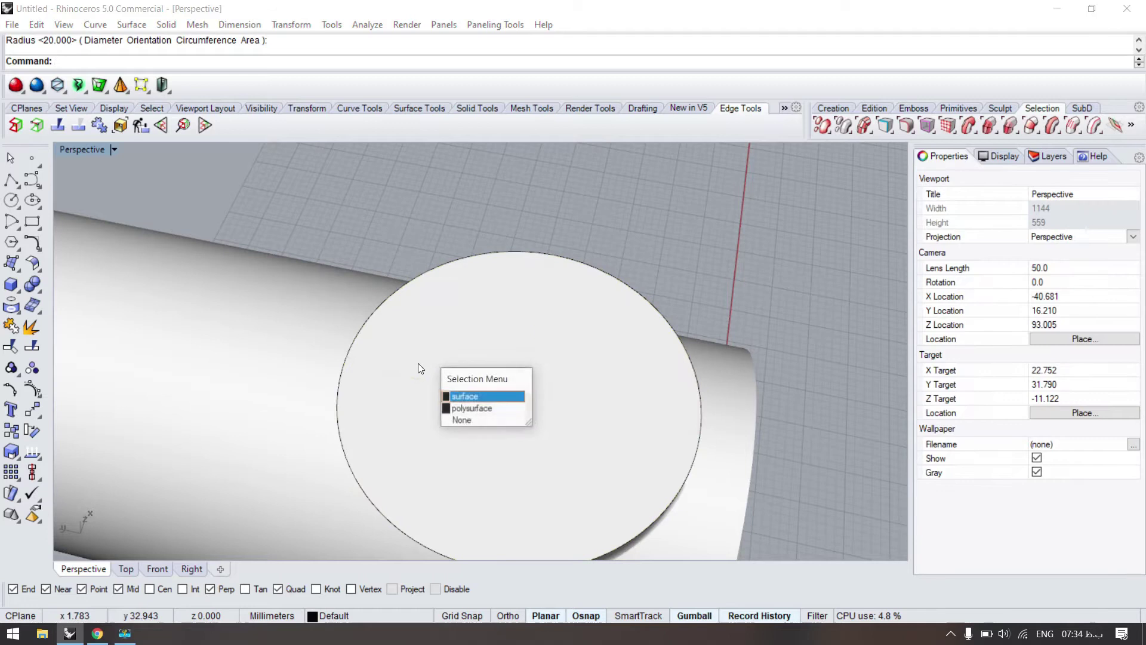
right_click(406, 398)
key("Delete")
right_click_drag(491, 389, 553, 280)
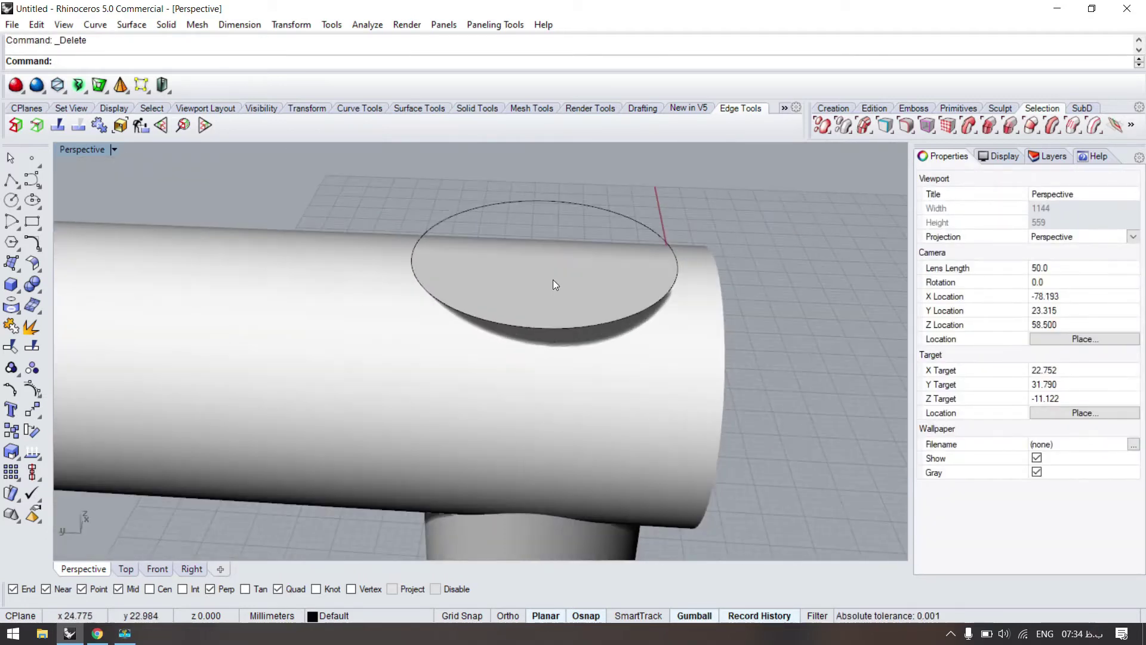
right_click_drag(520, 399, 586, 239)
left_click(597, 266)
Extrude the circle downward into the horizontal cylinder and raise the extruded surface slightly above the circle.
left_click(586, 181)
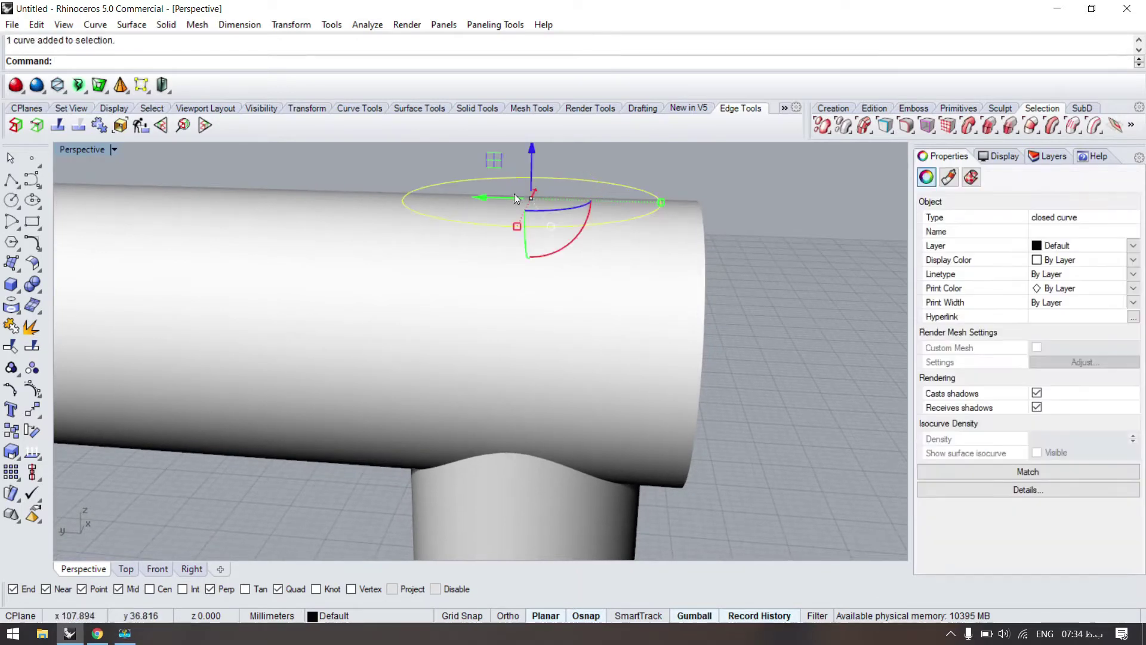
scroll(514, 193, "down", 3)
left_click_drag(520, 150, 536, 198)
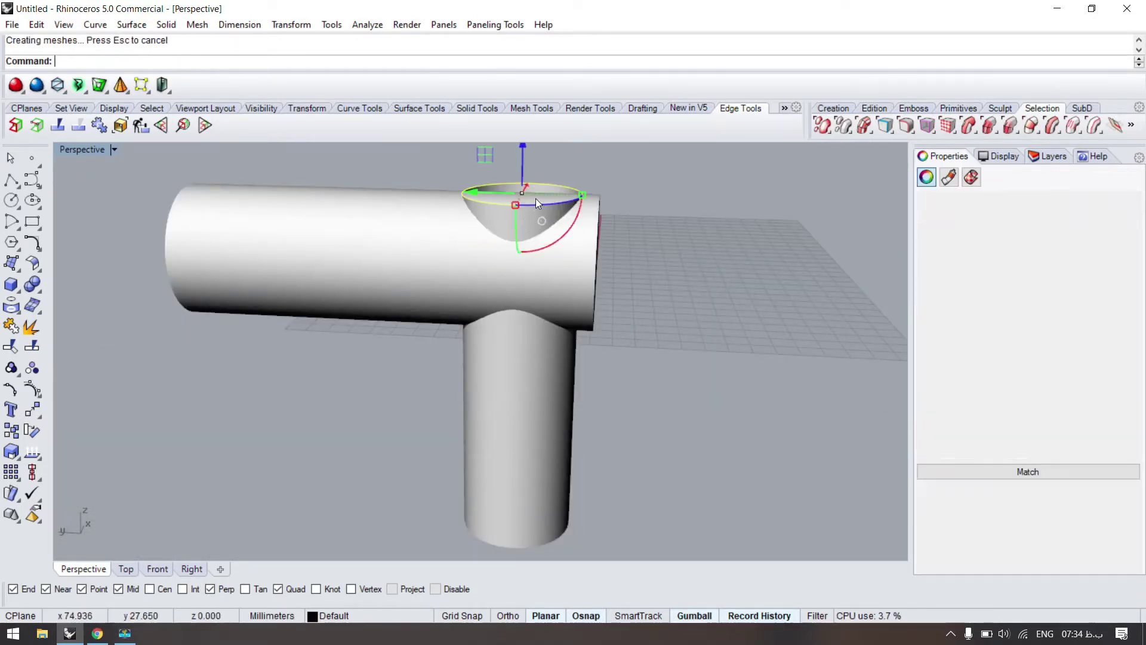
scroll(536, 198, "up", 5)
mouse_move(527, 329)
right_mouse_down()
mouse_move(545, 299)
mouse_move(525, 326)
mouse_move(463, 340)
mouse_move(503, 351)
mouse_move(506, 335)
right_mouse_up()
scroll(507, 336, "down", 5)
left_click(492, 349)
left_click_drag(498, 287, 499, 271)
left_click(671, 211)
Create the intersection curve between the extruded surface and the horizontal cylinder, and delete the extruded surface.
scroll(547, 312, "up", 5)
right_click_drag(537, 323, 521, 378)
left_click(445, 385)
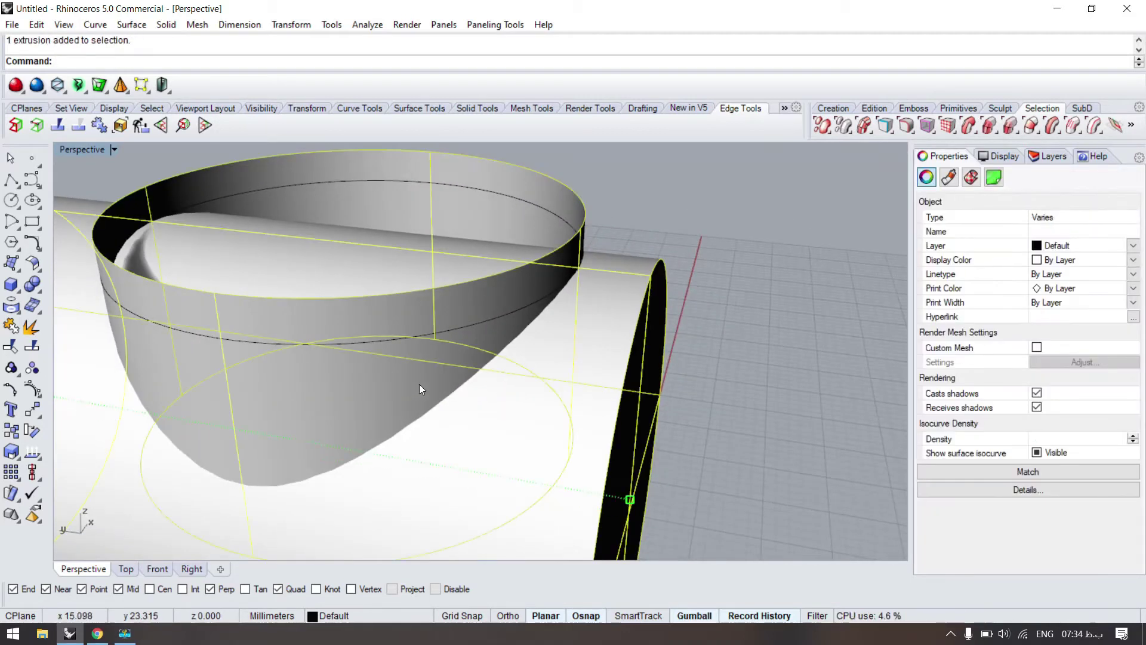
scroll(419, 384, "up", 2)
left_click(486, 348)
scroll(486, 347, "down", 5)
scroll(415, 339, "up", 5)
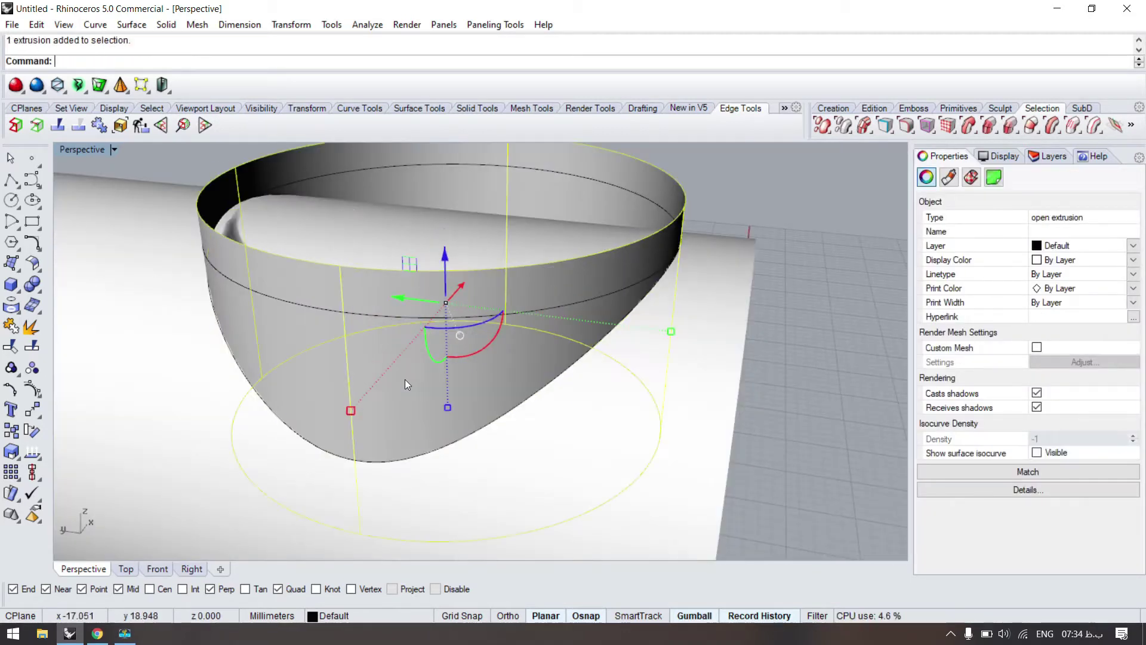
key("Delete")
Create a closed pipe with a 4 mm radius around the intersection curve on the horizontal cylinder.
left_click(521, 409)
right_click_drag(532, 297, 567, 294)
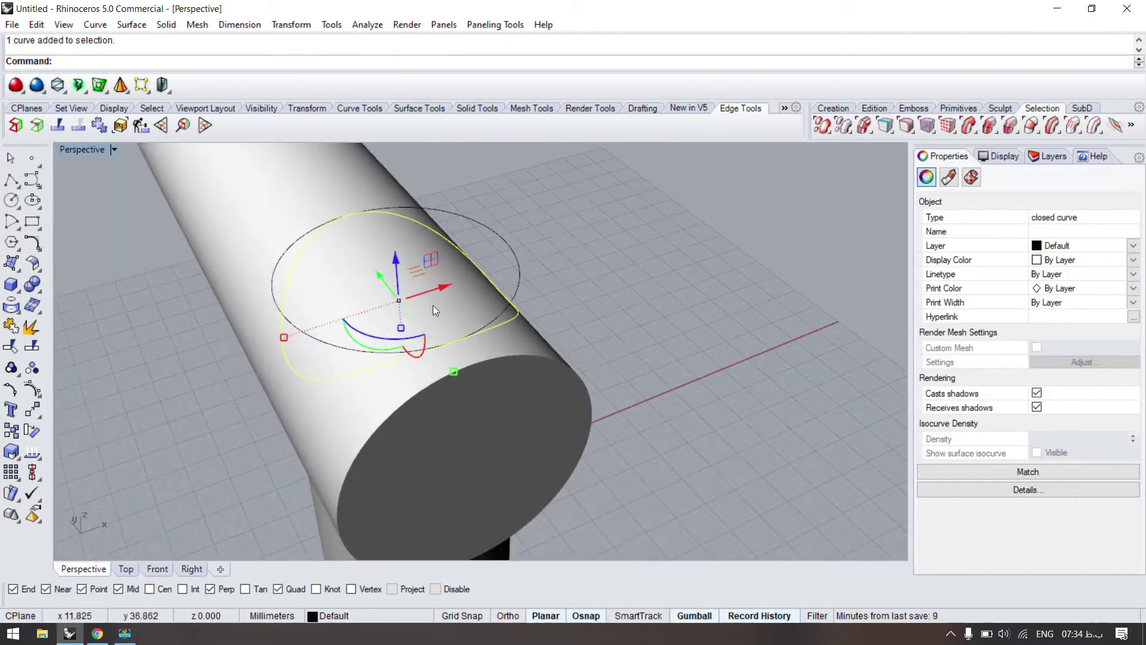
type("pipe")
key("Return")
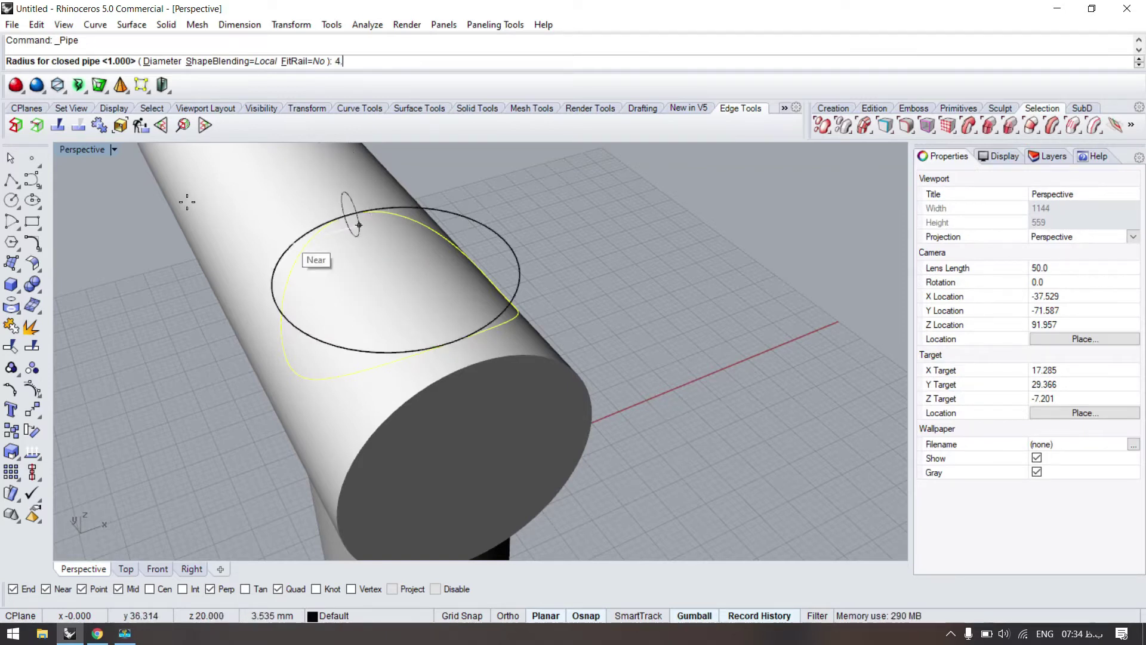
left_click(270, 273)
key("Return")
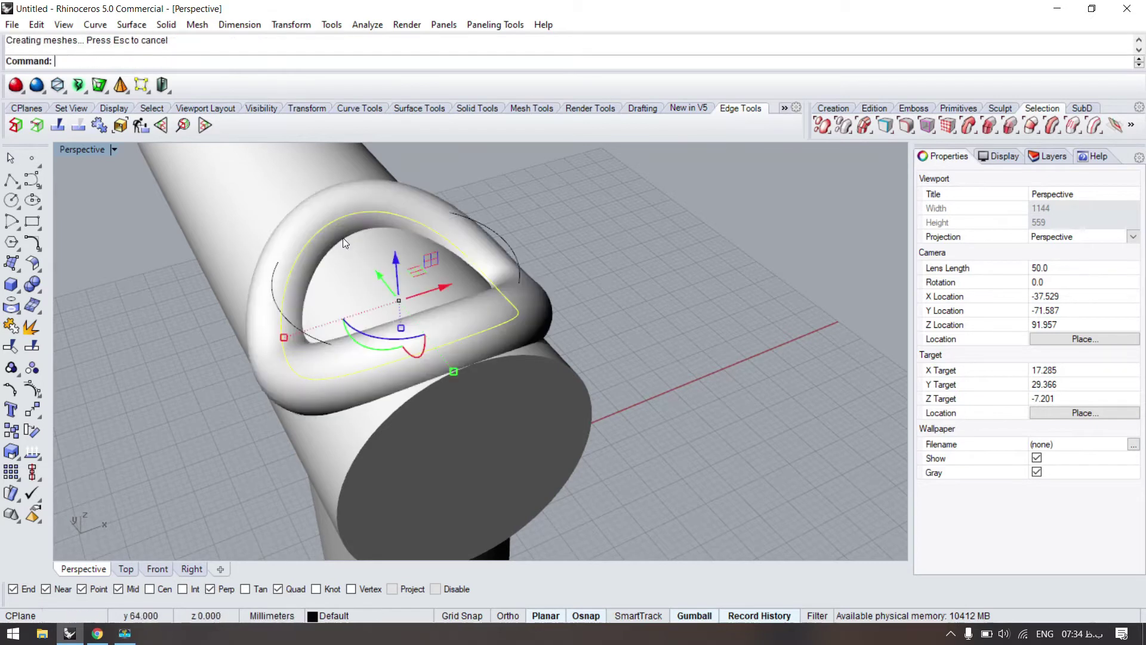
right_click_drag(343, 237, 380, 341)
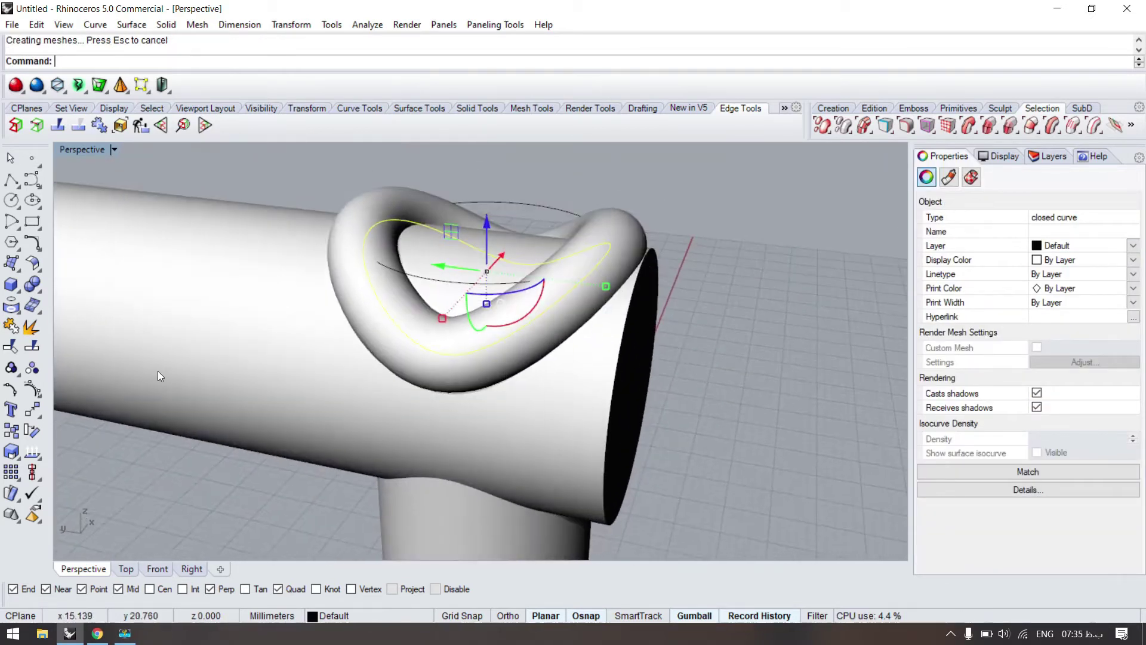
Explode the horizontal cylinder and split its wall with the pipe.
left_click(284, 370)
left_click(32, 326)
right_click_drag(204, 516, 322, 384)
scroll(307, 353, "up", 5)
left_click(321, 385)
left_click(418, 343)
key("Return")
Delete the pipe and the split-off pieces of the cylinder wall inside it, leaving a wide opening.
left_click(420, 355)
key("Delete")
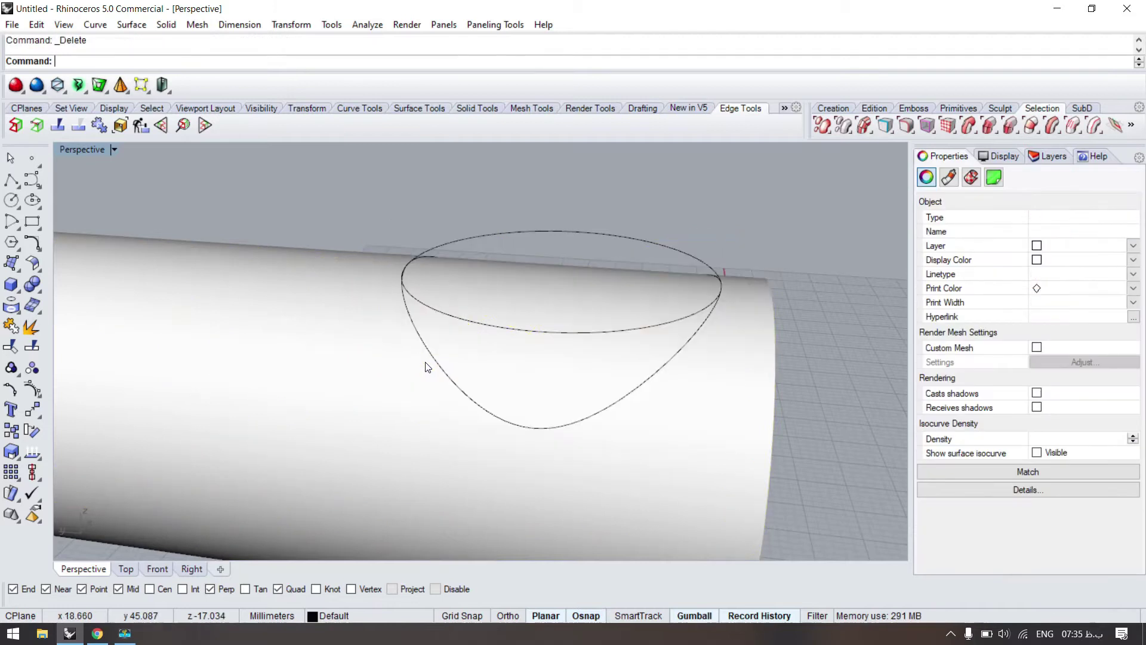
left_click(472, 379)
key("Delete")
left_click(507, 366)
key("Delete")
right_click_drag(508, 362, 595, 243)
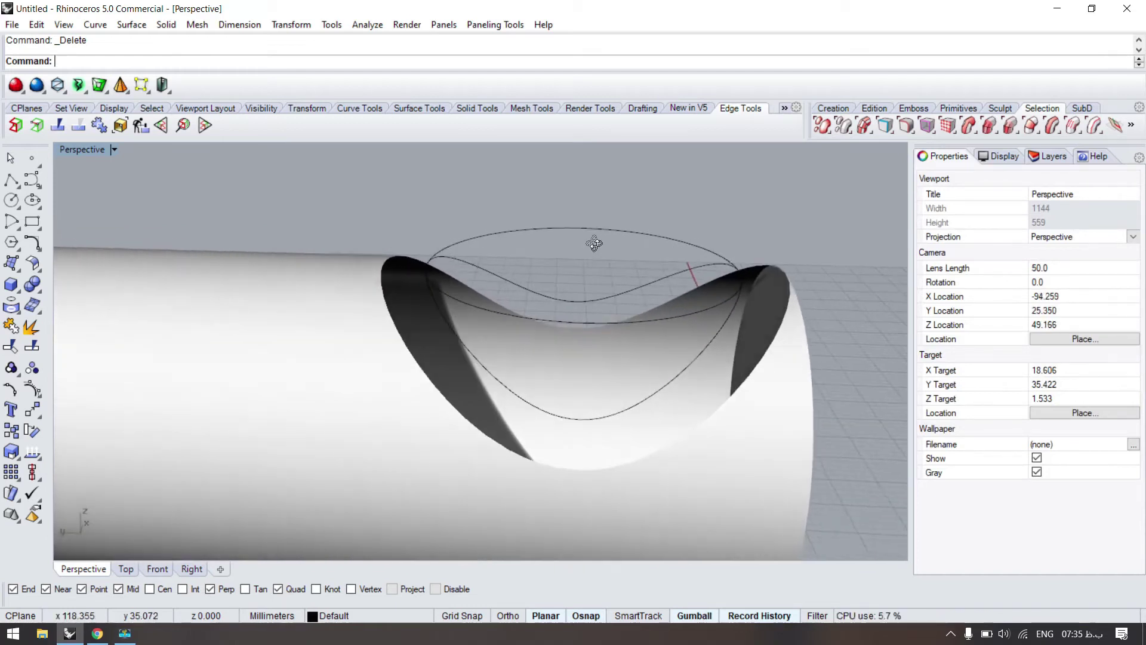
Draw a vertical line upward from the circle's quadrant point on the side of the horizontal cylinder.
right_click(599, 249)
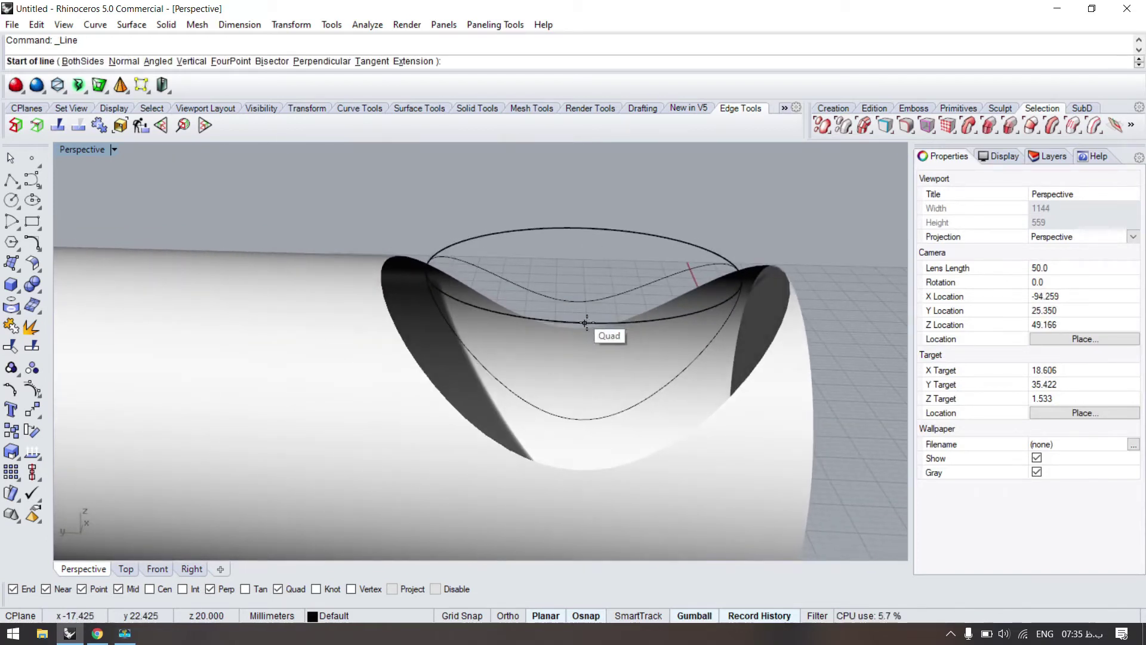
left_click(584, 323)
double_click(84, 149)
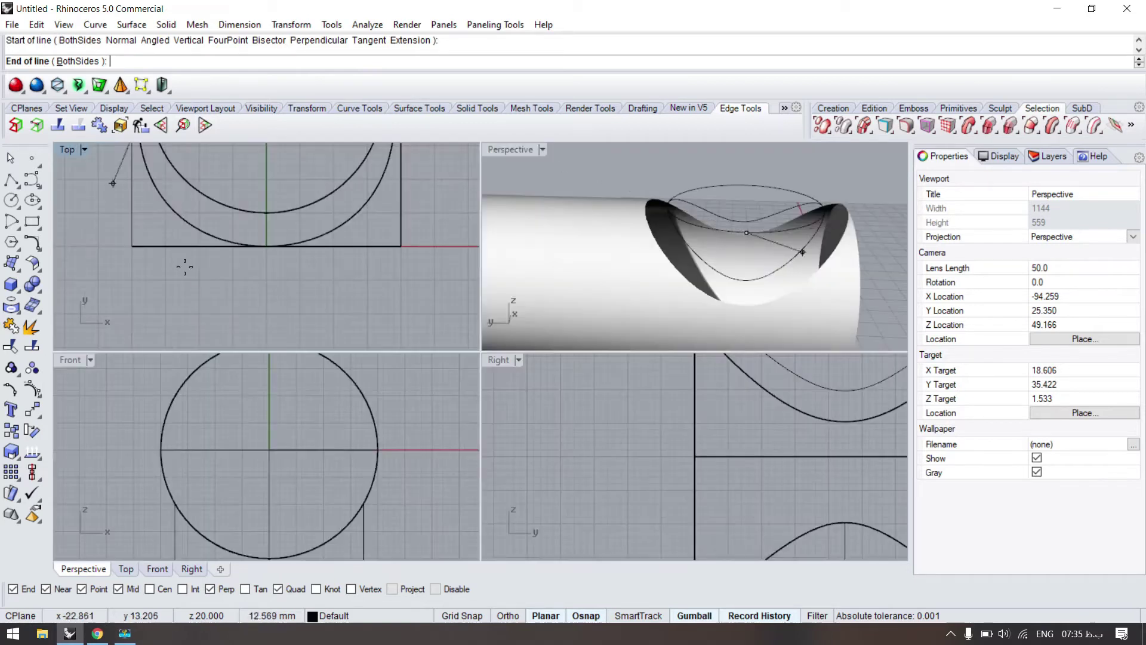
left_click(688, 399)
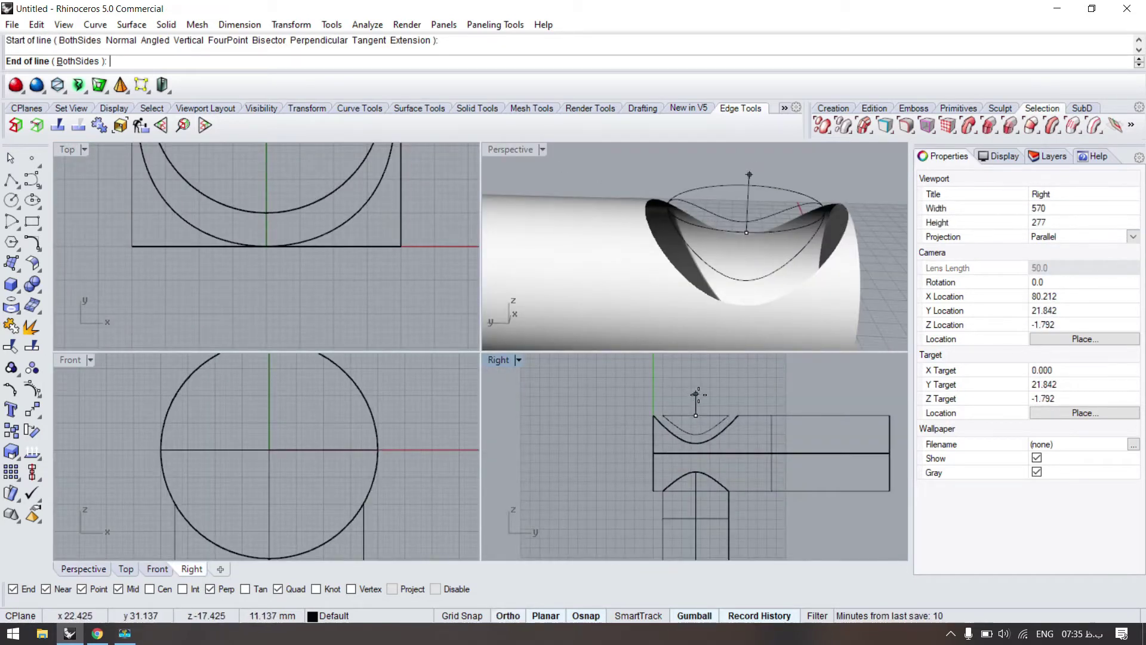
scroll(694, 406, "up", 5)
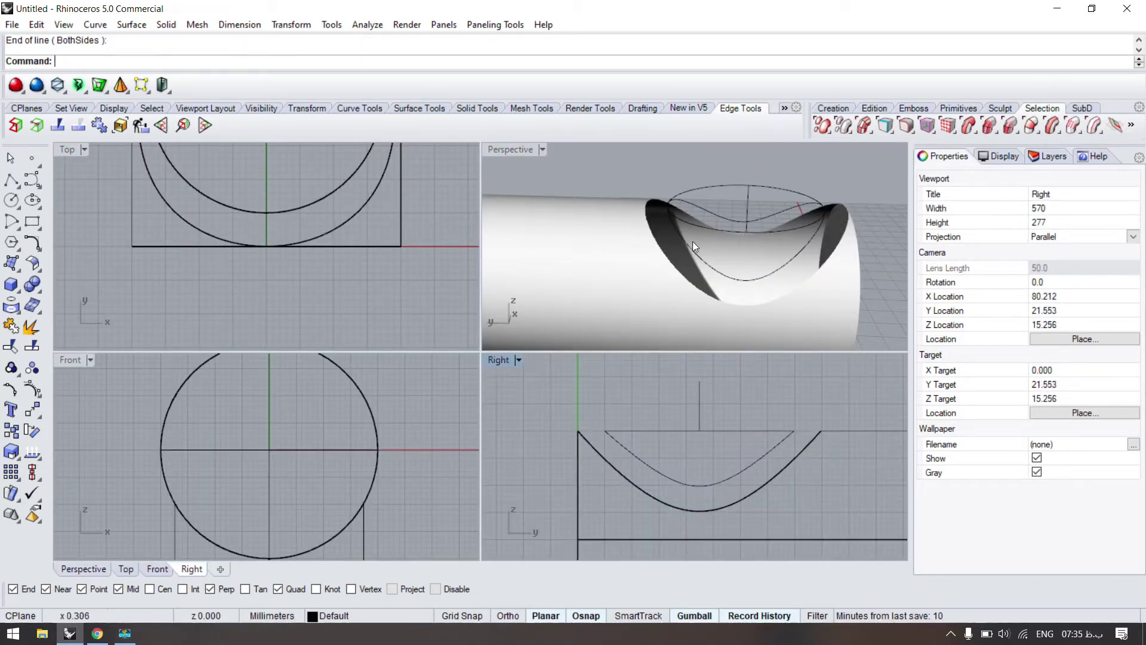
Draw a horizontal line about 4 mm long from the circle's quadrant nearest the cylinder's end toward the circle's centre.
right_click_drag(746, 222, 717, 246)
scroll(770, 284, "up", 5)
right_click(773, 281)
left_click(784, 264)
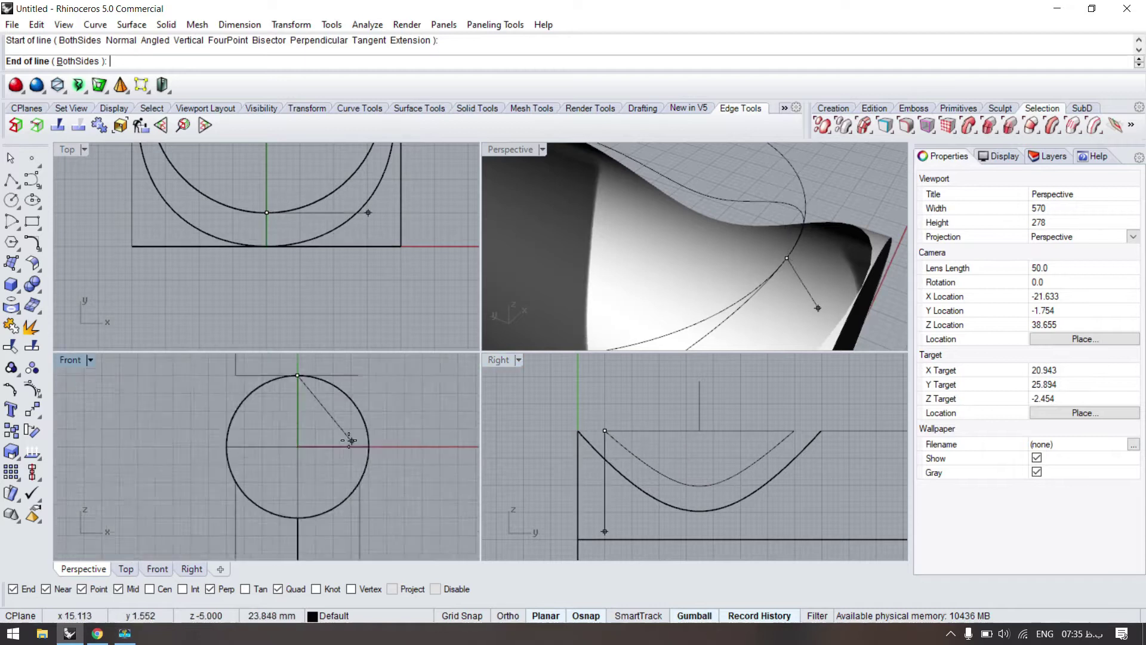
scroll(352, 441, "down", 4)
scroll(310, 409, "down", 3)
scroll(268, 175, "up", 2)
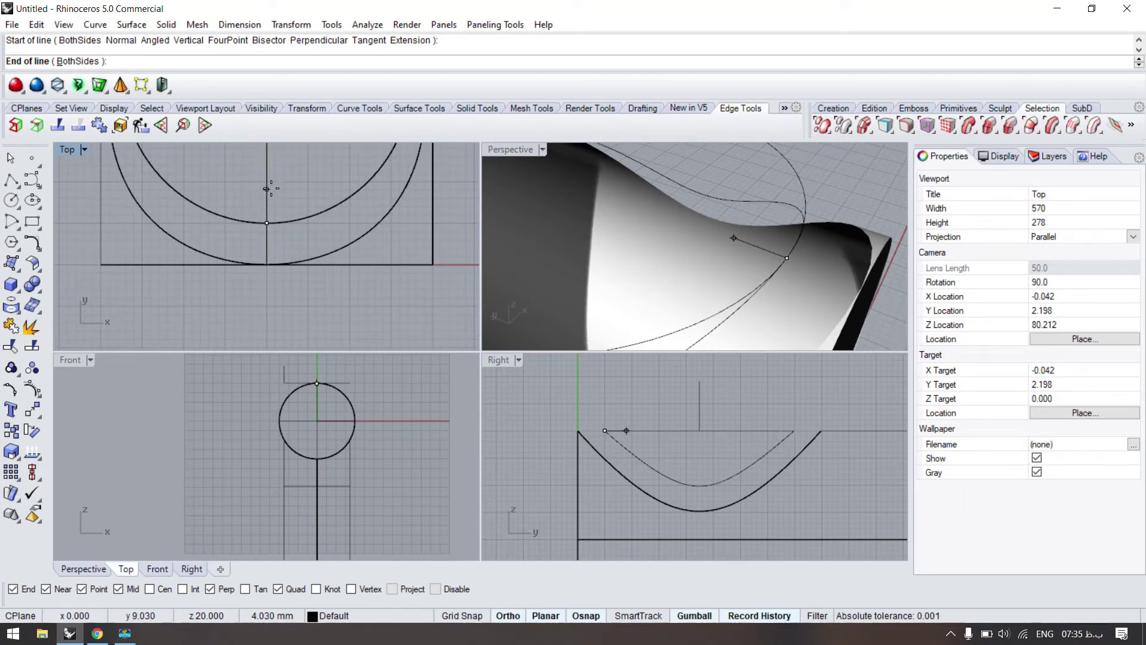
left_click(270, 188)
Rotate copies of the vertical and horizontal lines 180 degrees about the circle's centre to the opposite quadrants.
left_click(541, 173)
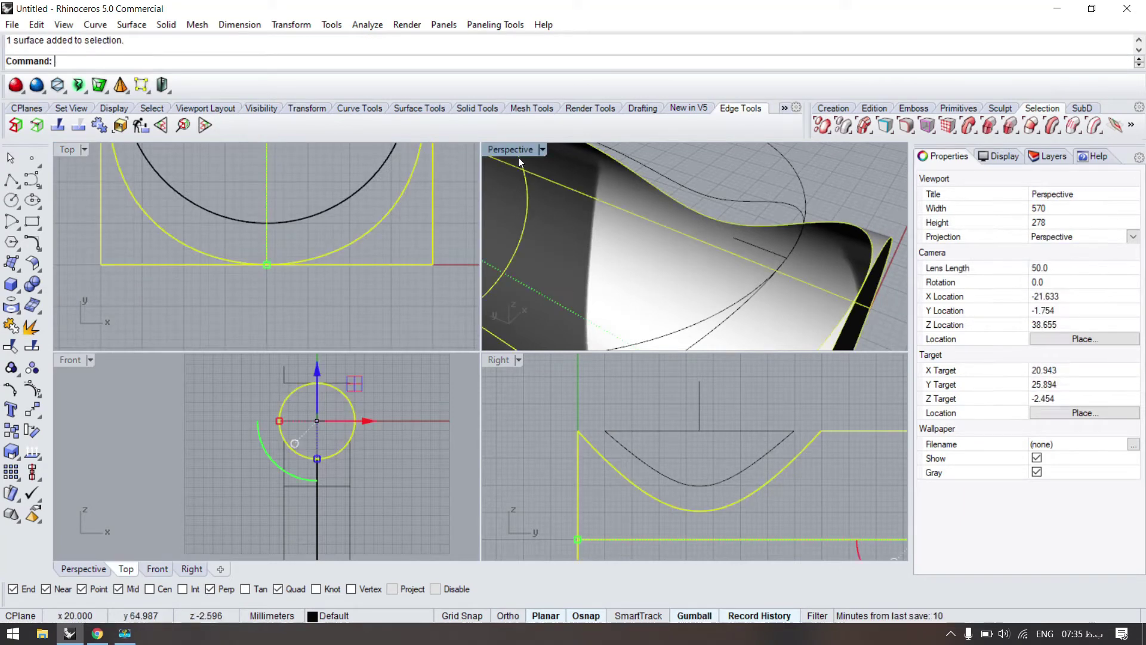
double_click(521, 149)
right_click_drag(546, 298, 529, 262)
left_click(529, 260)
scroll(503, 337, "up", 7)
left_click(493, 360)
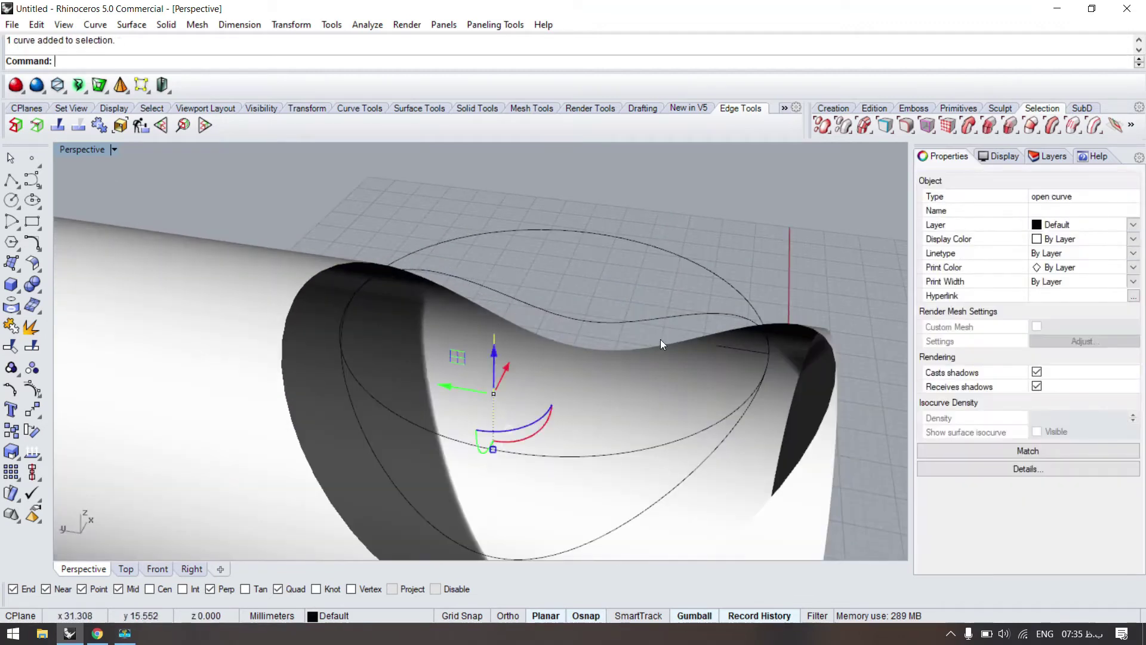
left_click(721, 346, "shift")
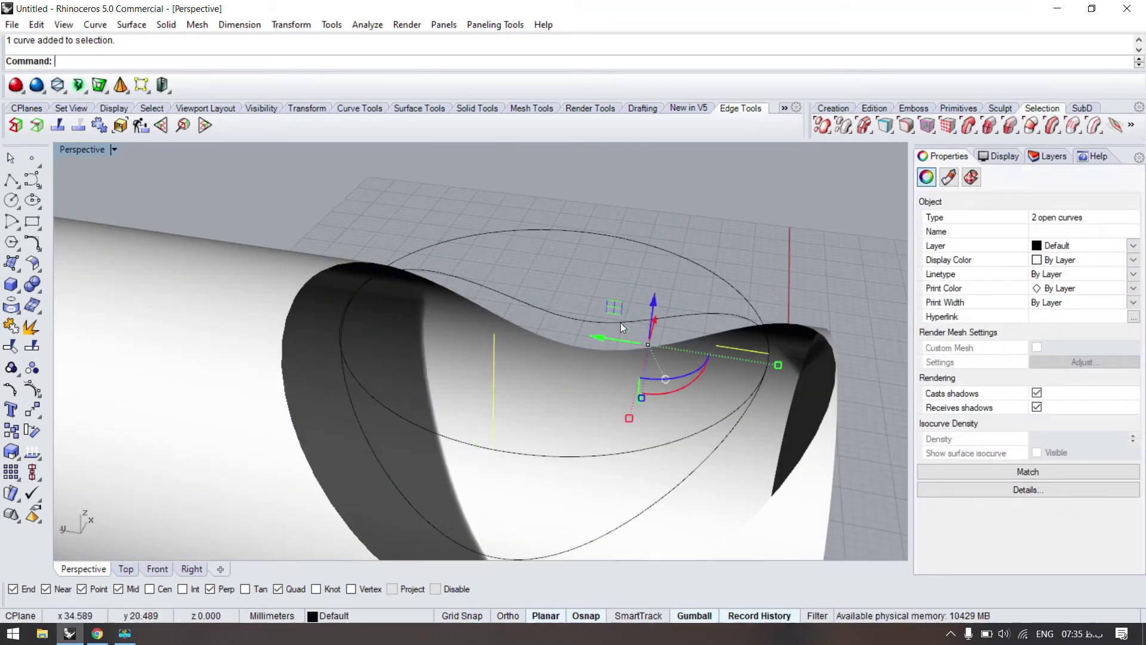
key("Return")
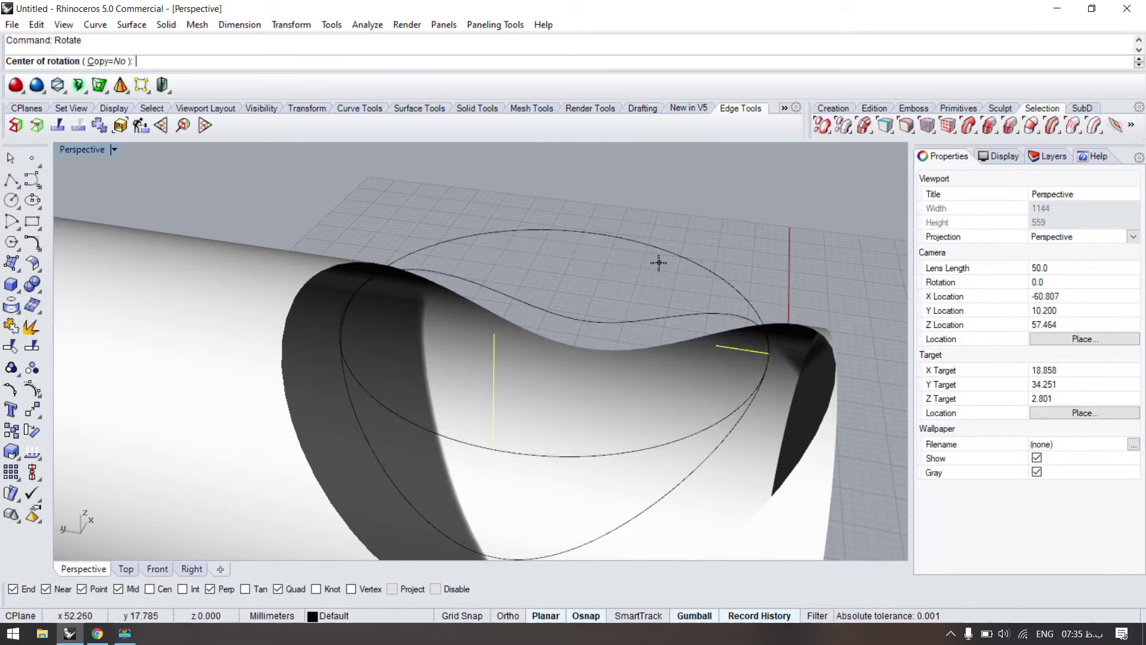
left_click(165, 589)
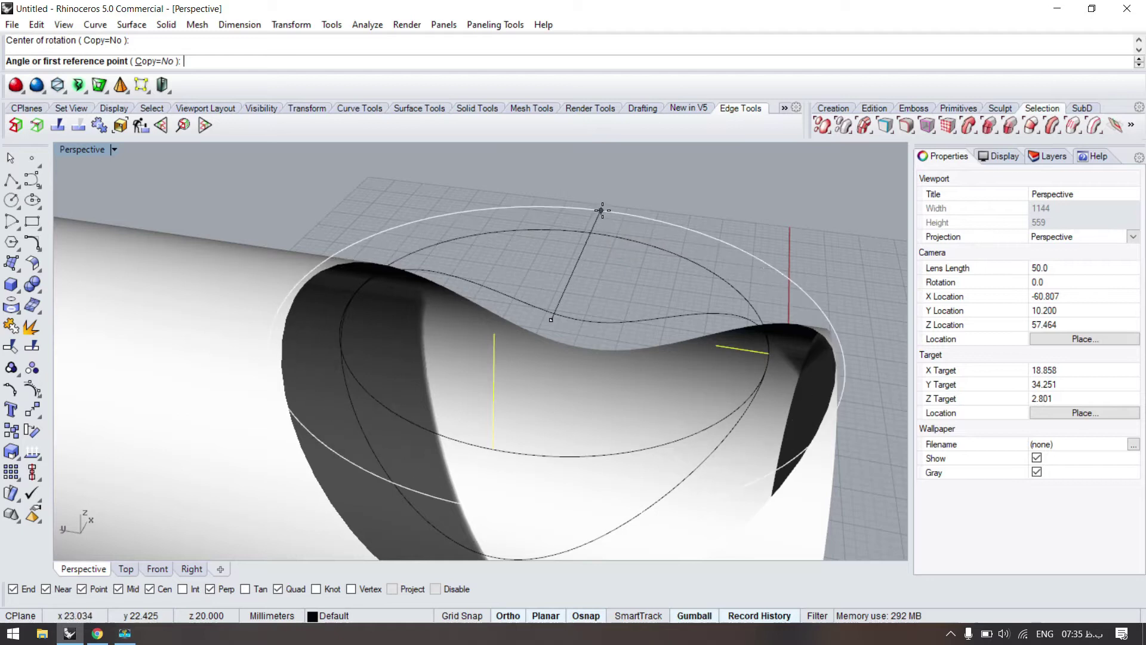
left_click(599, 209)
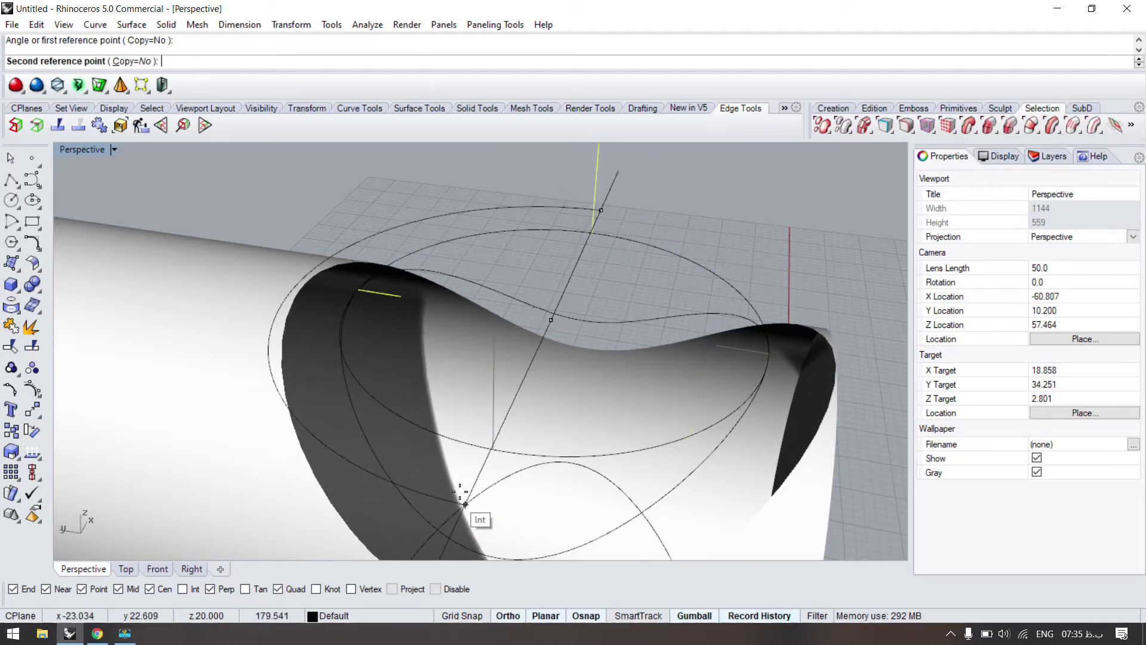
left_click(127, 62)
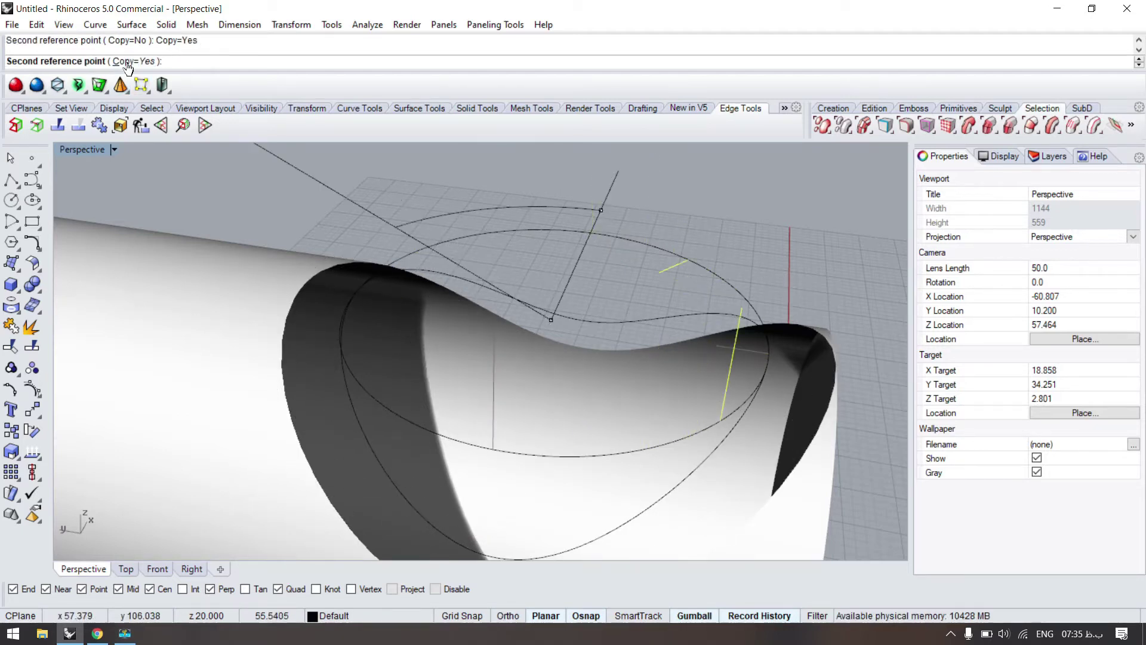
scroll(615, 209, "down", 4)
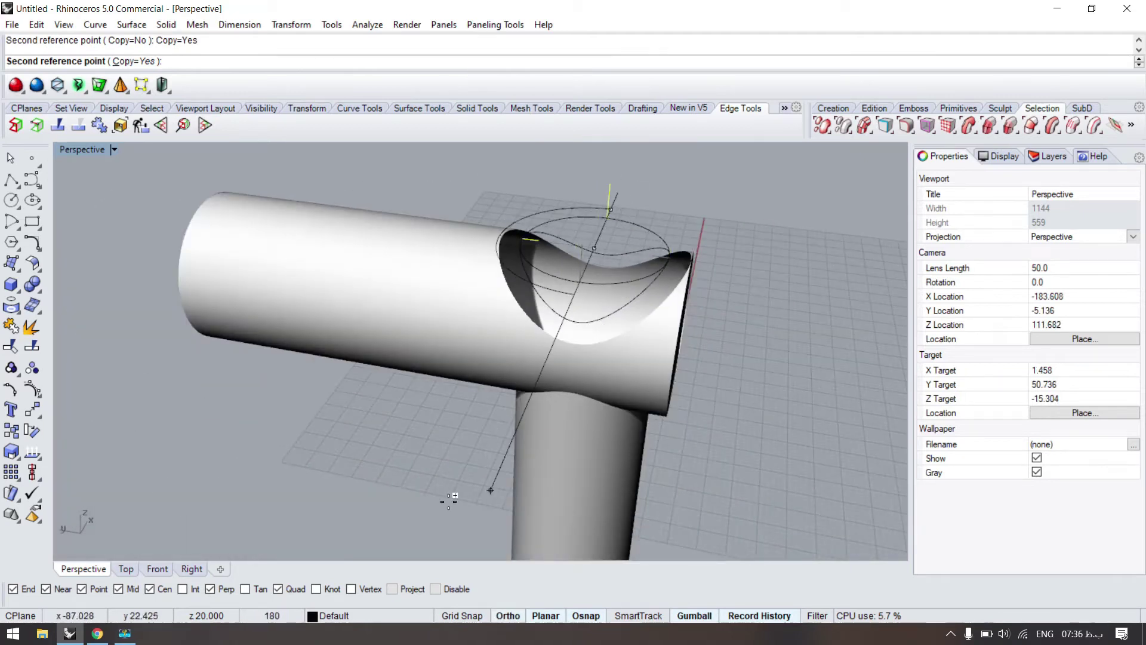
left_click(610, 206)
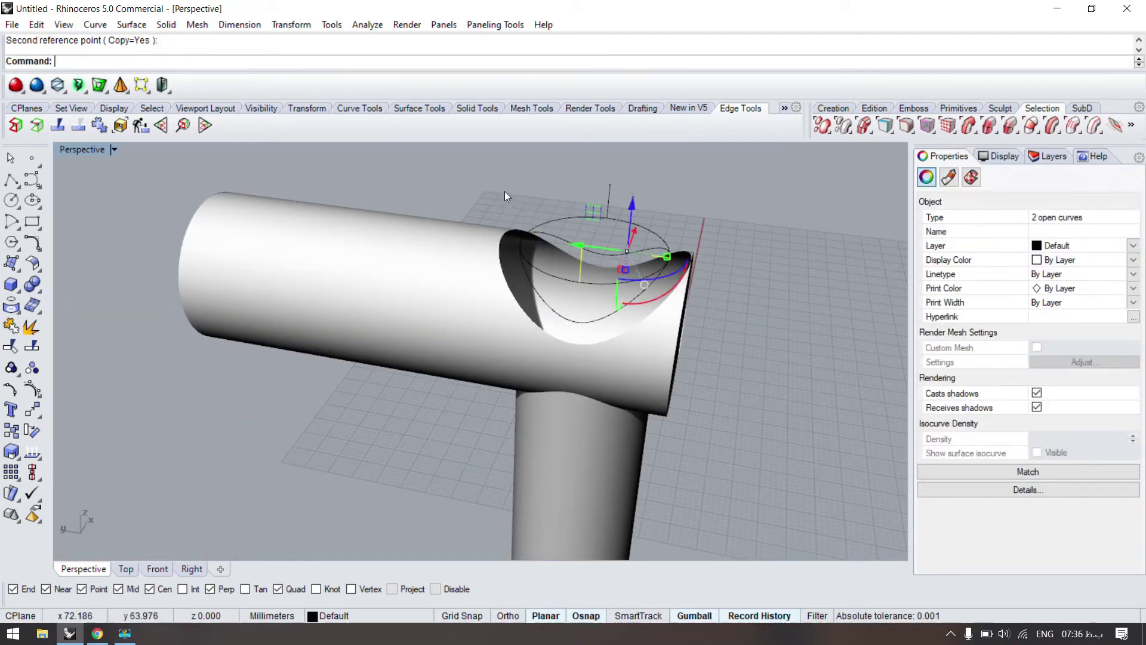
scroll(567, 263, "up", 5)
right_click_drag(561, 278, 625, 339)
scroll(625, 334, "down", 4)
scroll(605, 320, "up", 4)
left_click(571, 425)
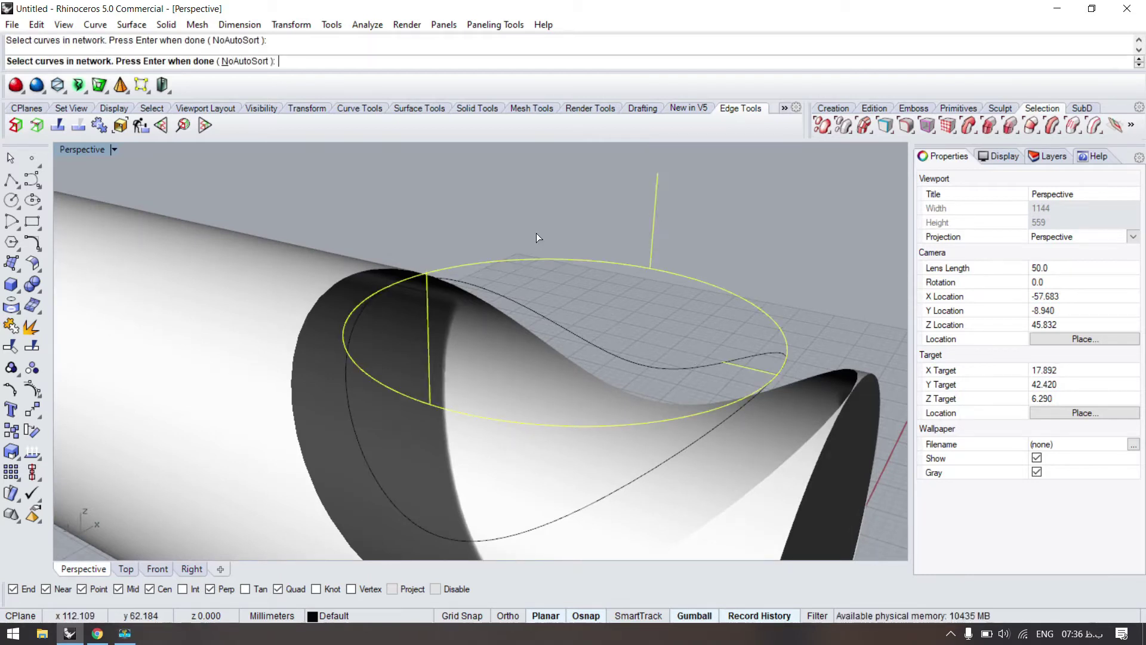
right_click_drag(427, 307, 537, 304)
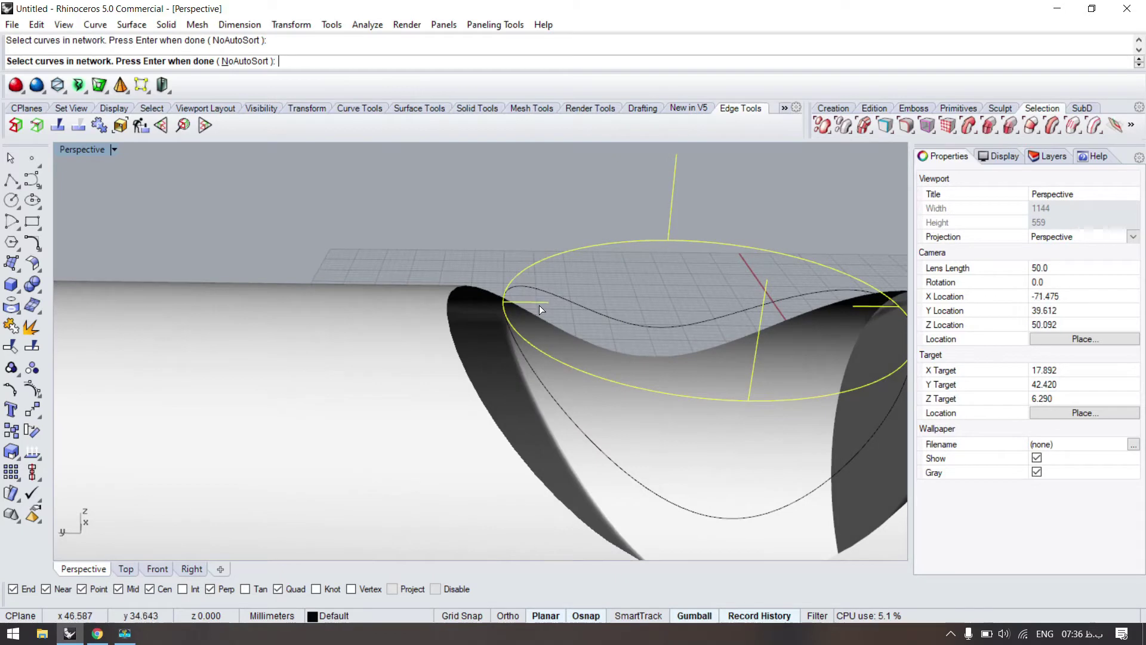
key("Return")
right_click_drag(457, 292, 432, 288)
key("Return")
scroll(439, 284, "down", 2)
scroll(726, 315, "up", 2)
right_click_drag(740, 318, 586, 328)
left_click(580, 395)
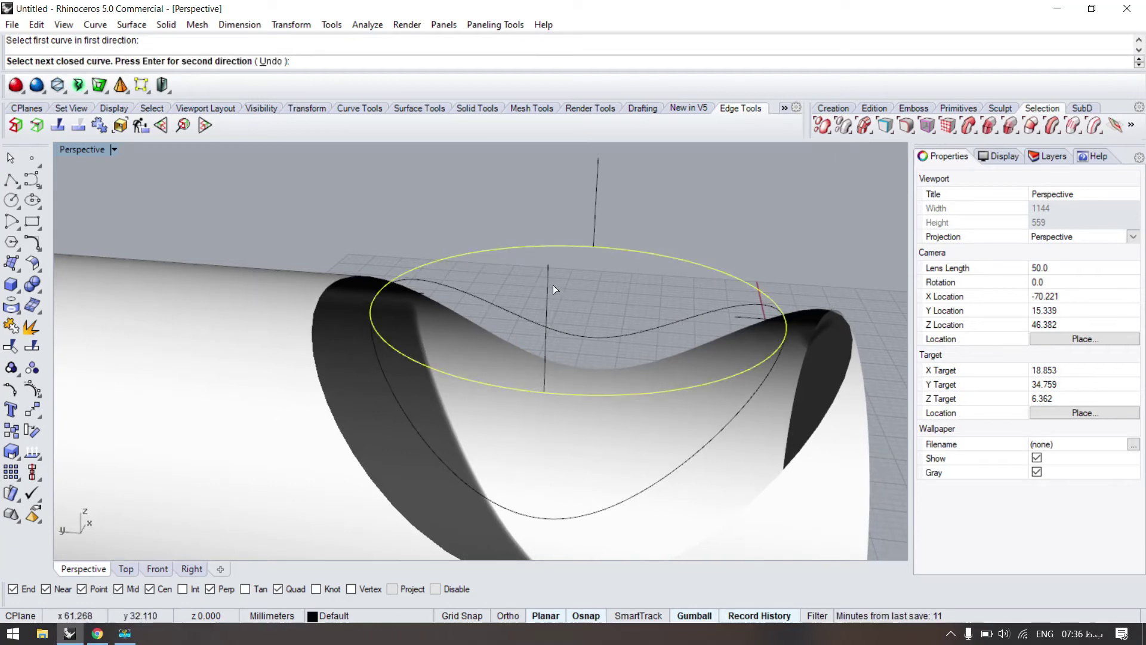
key("Escape")
Set up a one-rail sweep with the circle as rail and the four short lines as cross sections.
left_click(563, 395)
left_click(544, 342)
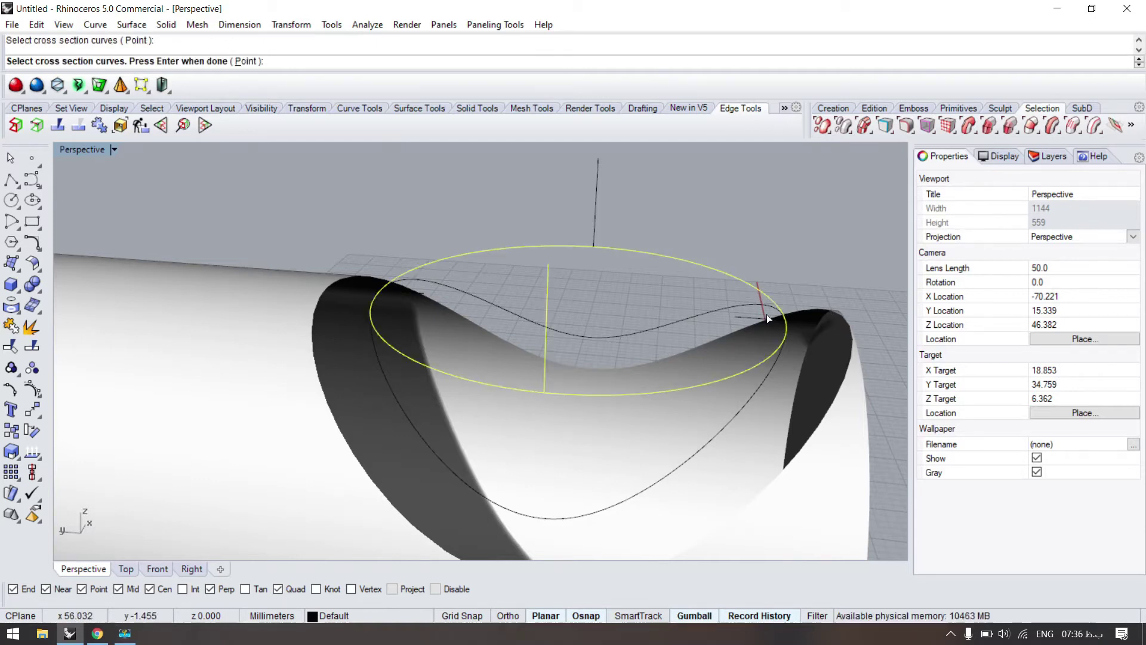
left_click(422, 293)
key("Return")
key("Return")
right_click_drag(404, 242, 239, 308)
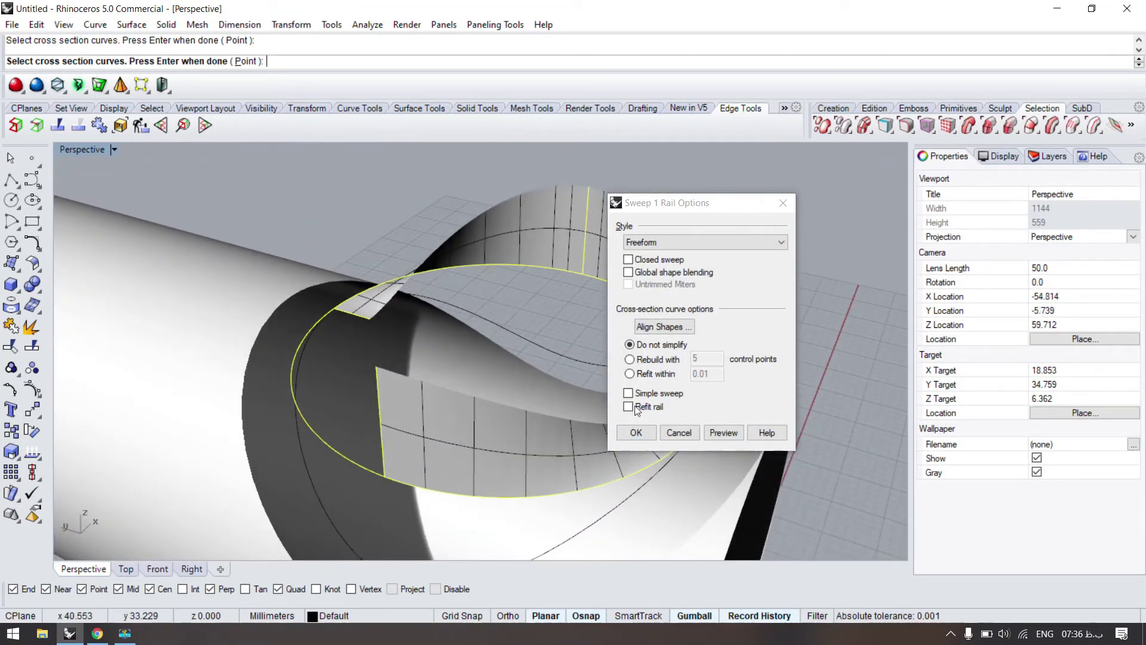
Preview the simple sweep option, enable Closed sweep, and create the swept surface around the circle.
left_click(628, 393)
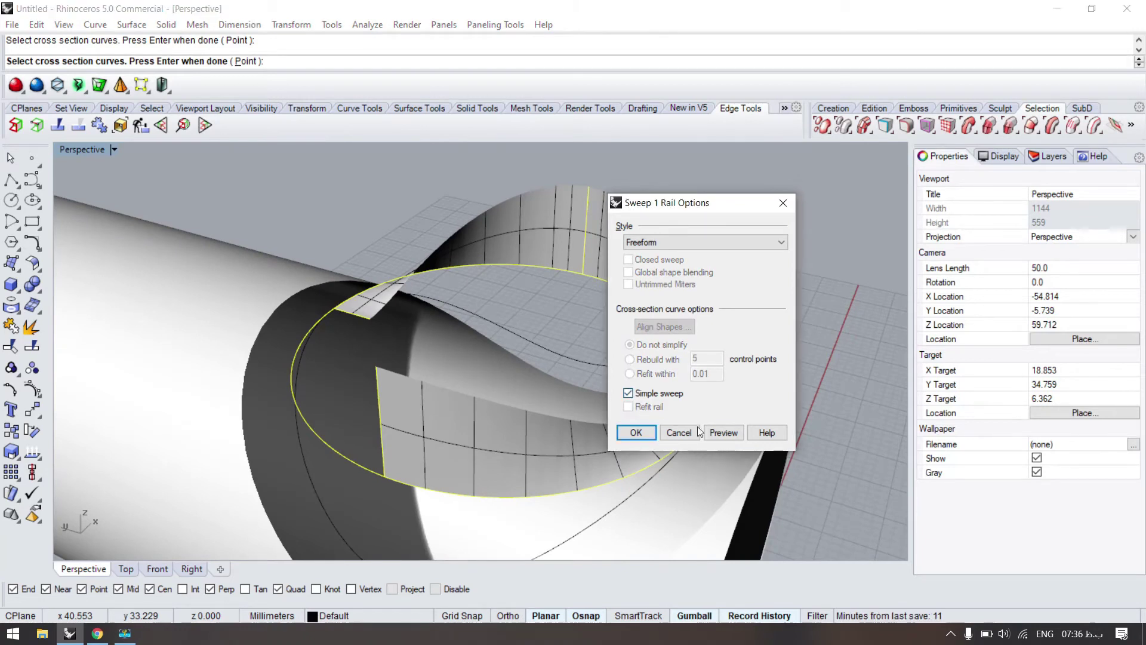
left_click(721, 435)
mouse_move(379, 350)
right_mouse_down()
mouse_move(378, 385)
mouse_move(385, 358)
right_mouse_up()
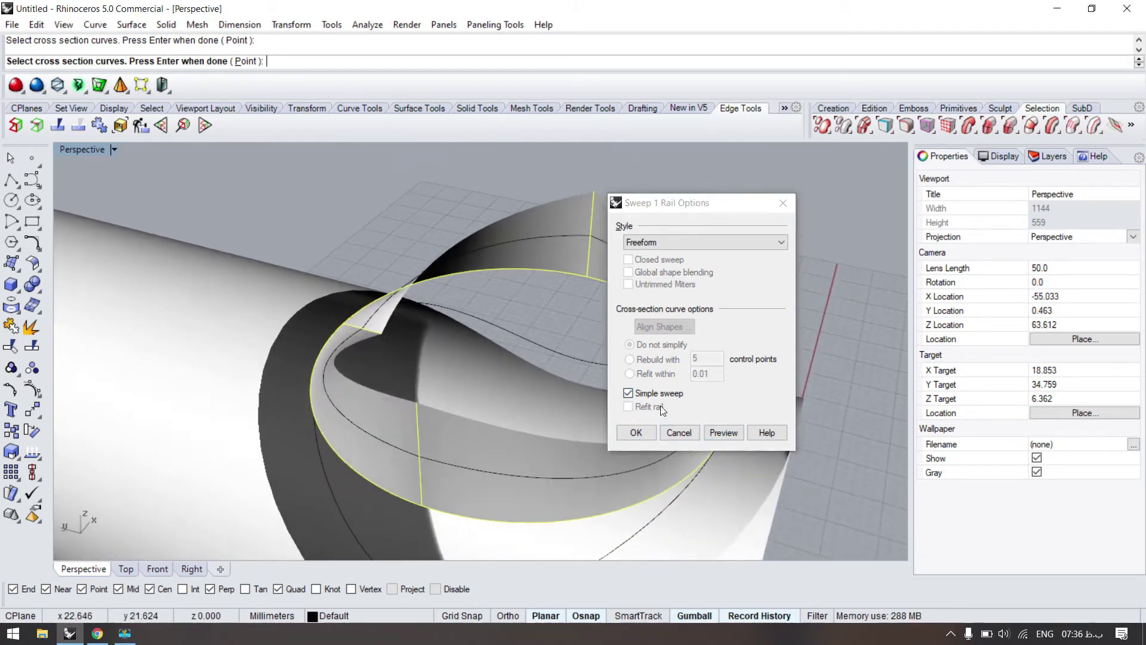
left_click(718, 435)
left_click(628, 260)
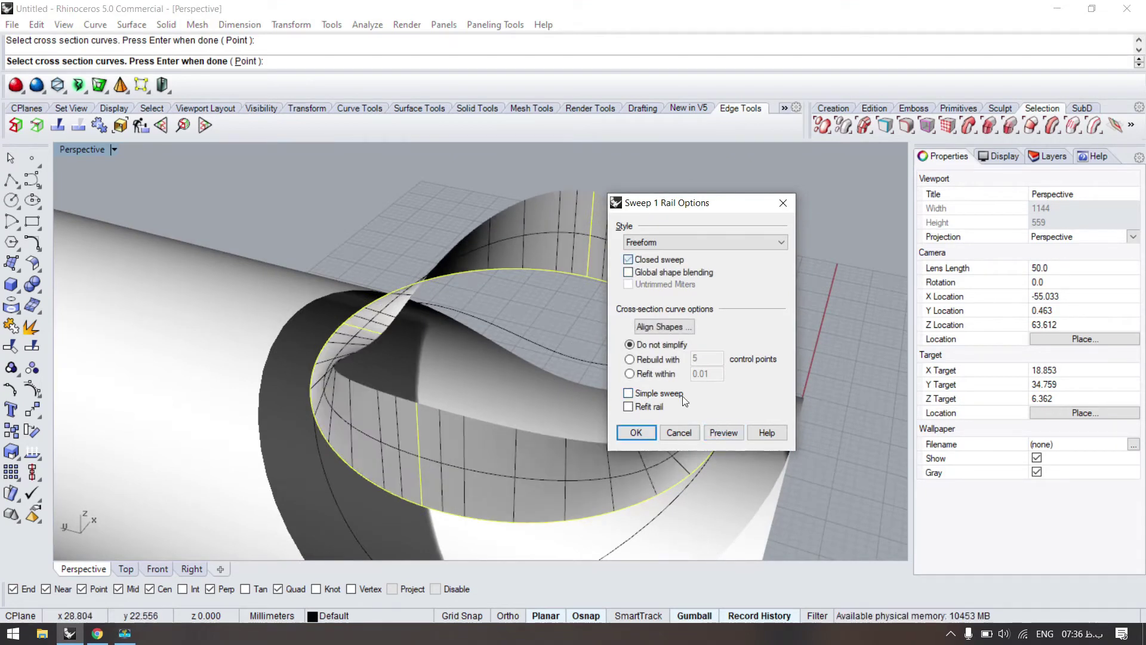
mouse_move(388, 370)
right_mouse_down()
mouse_move(256, 349)
mouse_move(188, 315)
mouse_move(80, 302)
right_mouse_up()
key("Return")
Start a BlendSrf between the cylinder's cut edge and the circular edge of the swept surface, keeping the default seam points.
right_click_drag(318, 270, 593, 297)
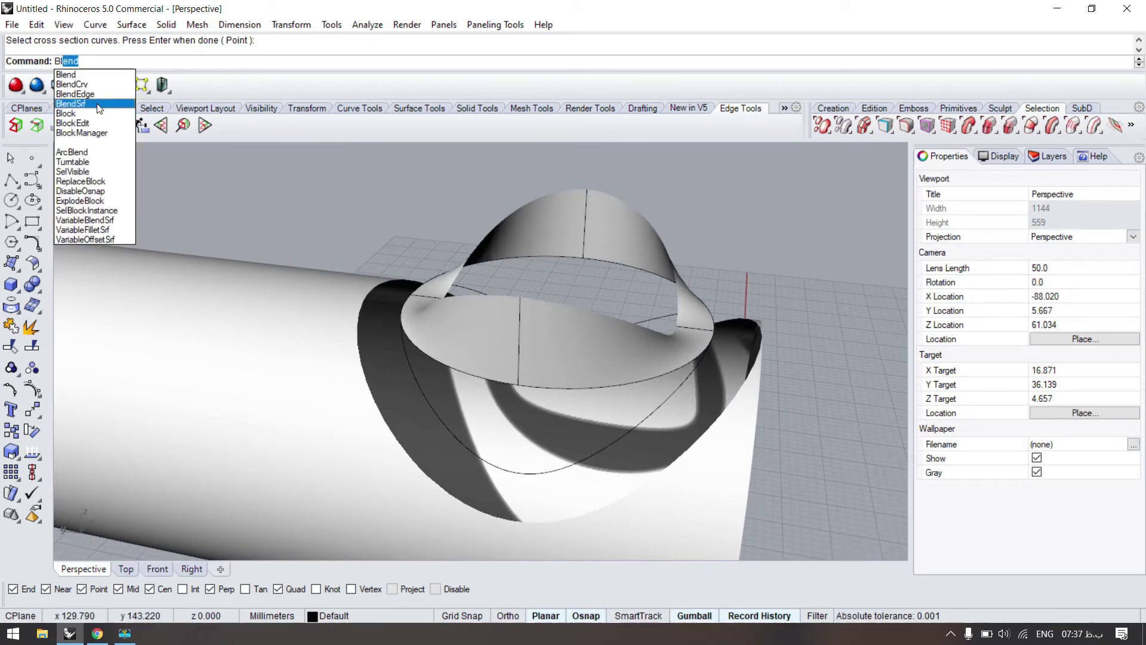
left_click(90, 105)
left_click(602, 494)
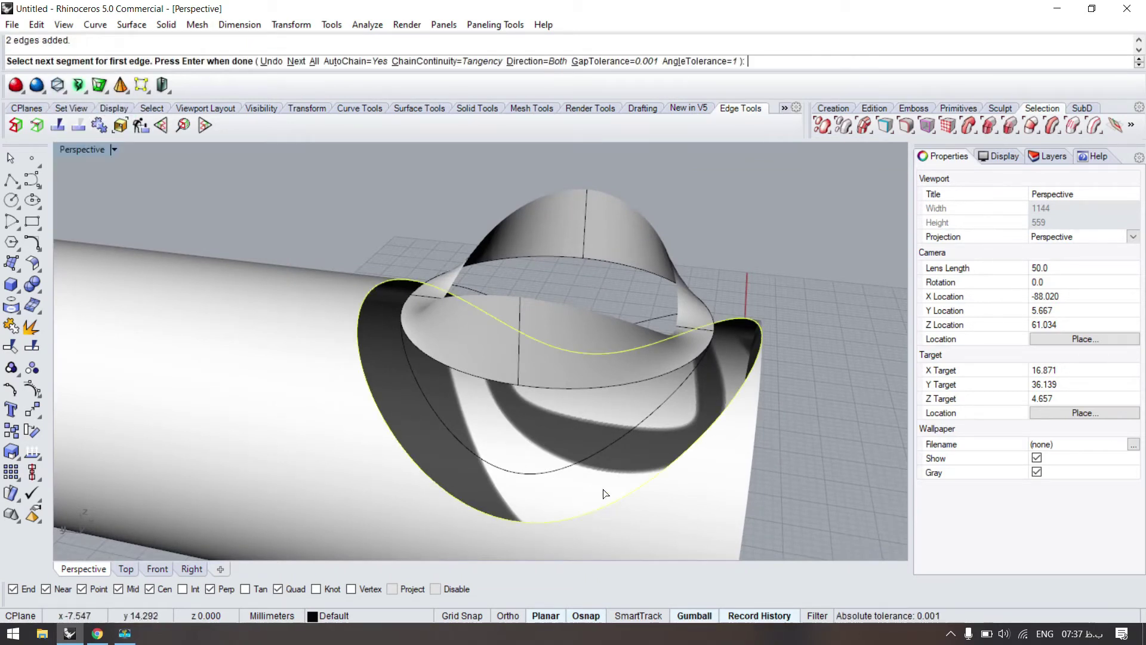
left_click(587, 388)
key("Return")
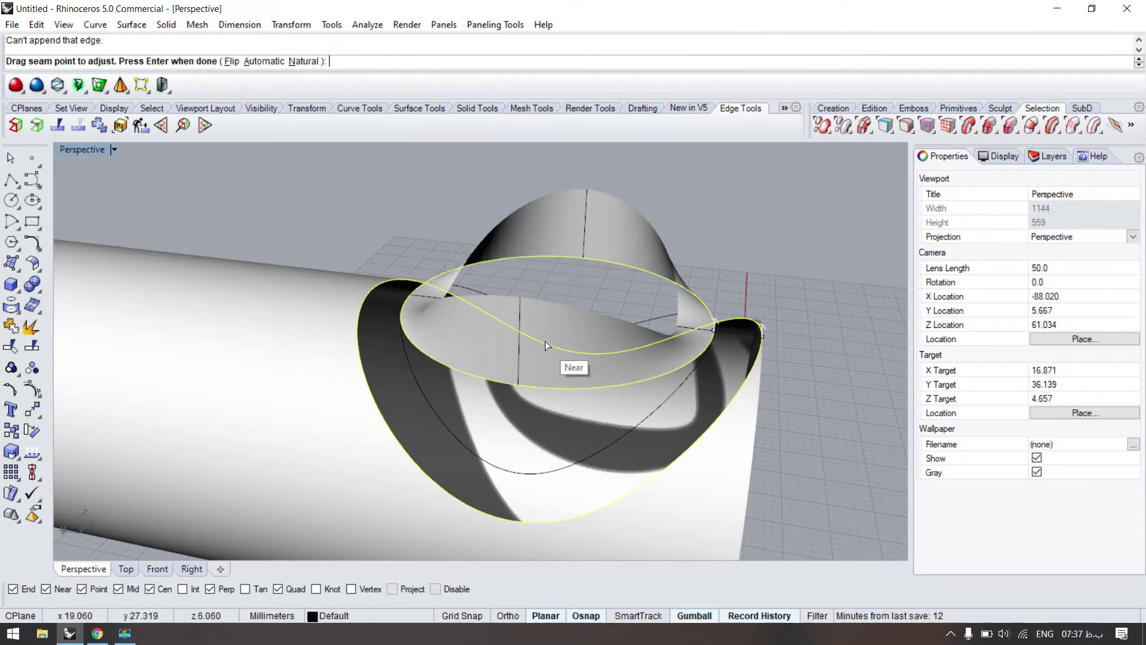
key("Return")
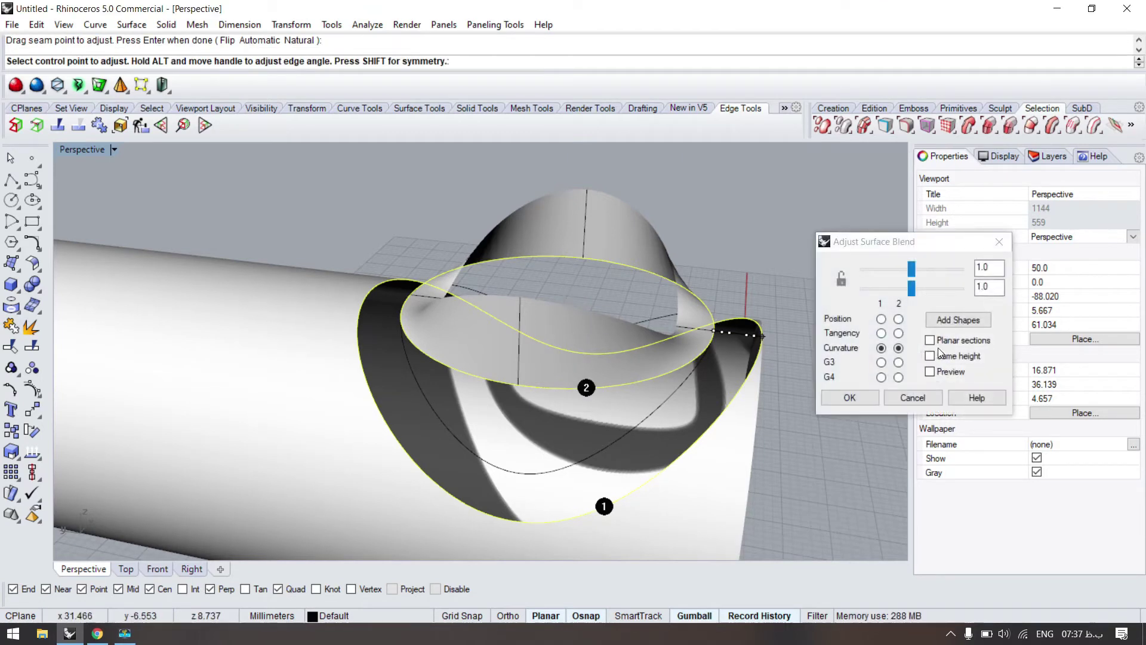
Turn on the blend preview and add a shape between the circular edge and the cylinder's cut edge along the collar's side line.
left_click(935, 369)
right_click_drag(480, 331, 452, 334)
left_click(942, 322)
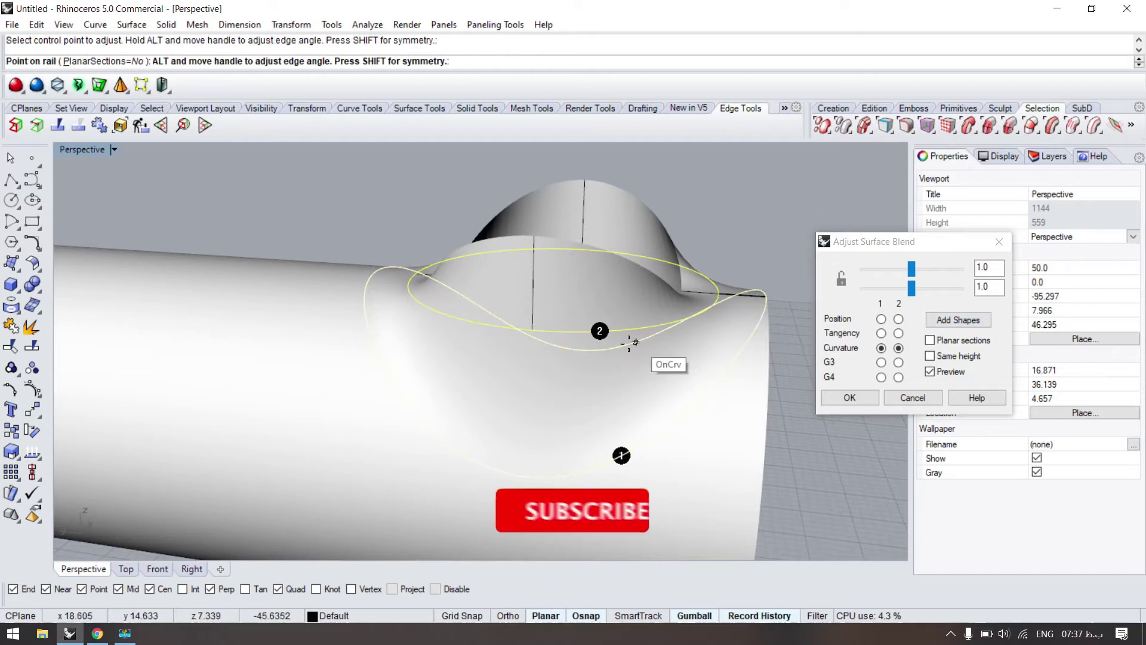
left_click(531, 331)
left_click(526, 477)
Add a blend shape at the quadrant along the cylinder's axis, limiting object snaps to Perp and aligning its outer end in Top view.
right_click_drag(412, 361, 565, 400)
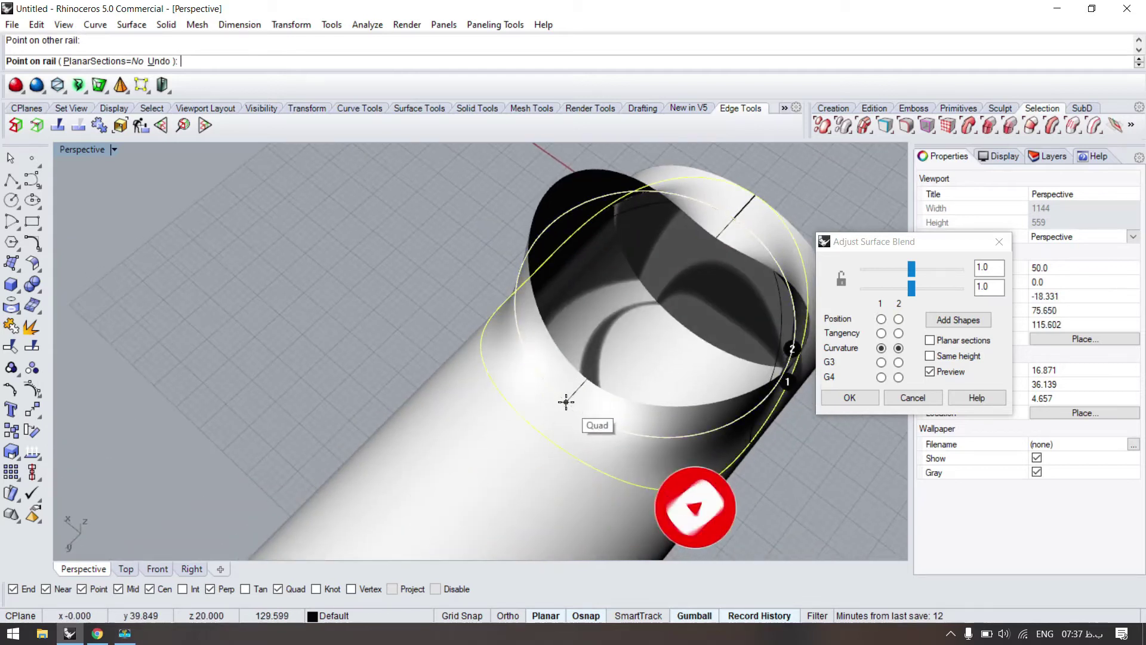
scroll(566, 401, "up", 4)
left_click(566, 402)
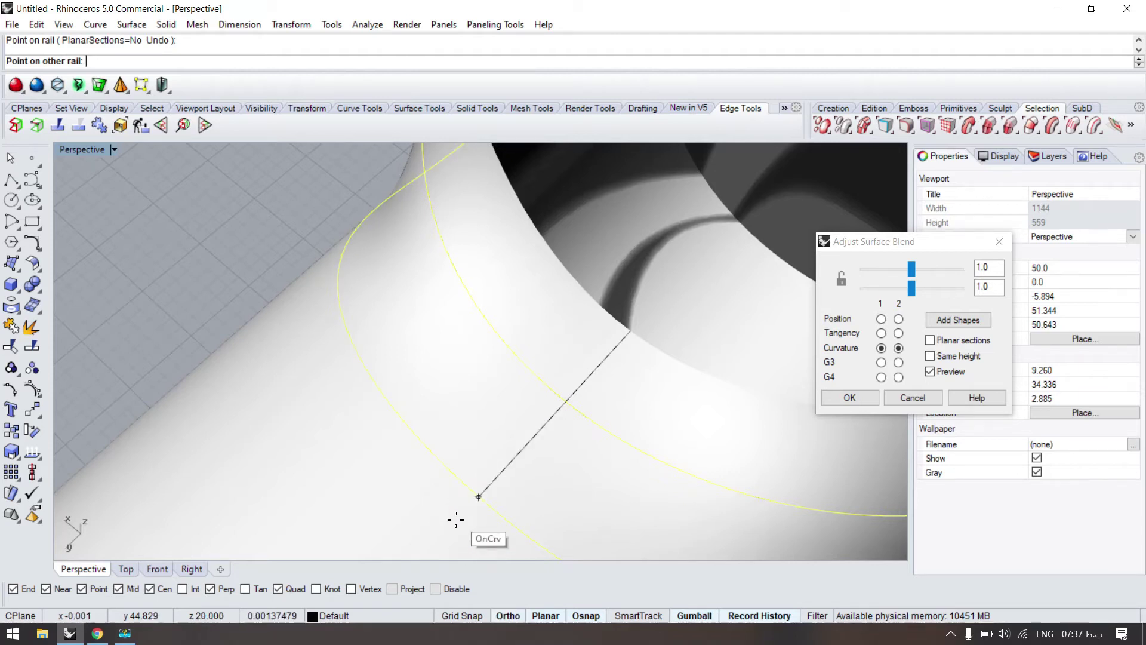
scroll(439, 529, "down", 5)
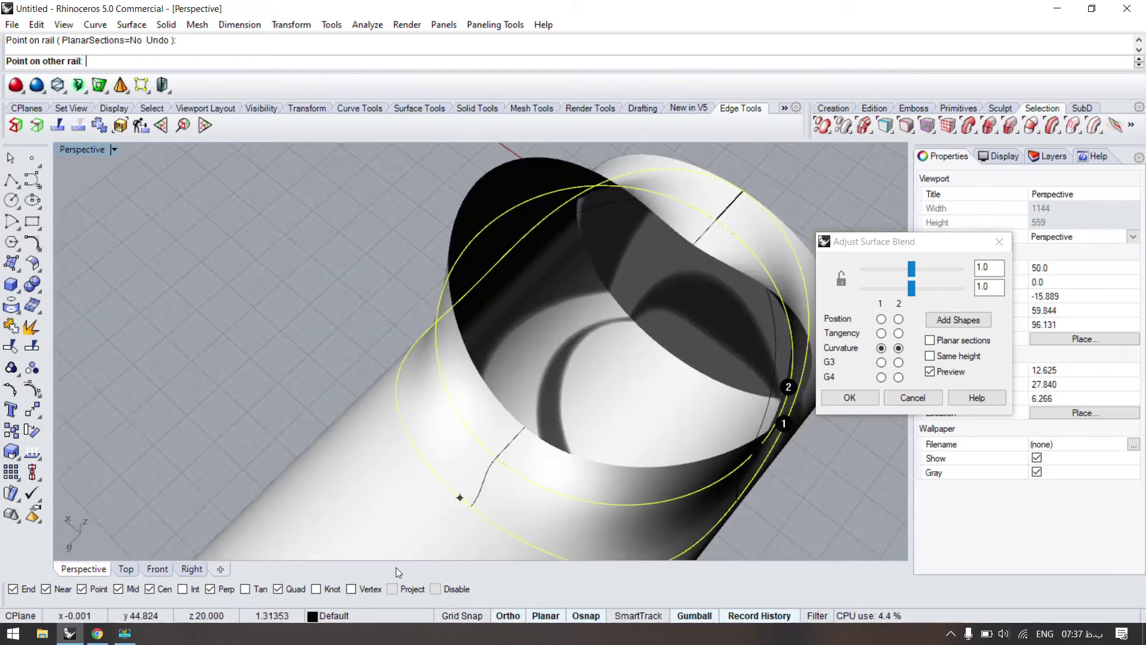
right_click(232, 589)
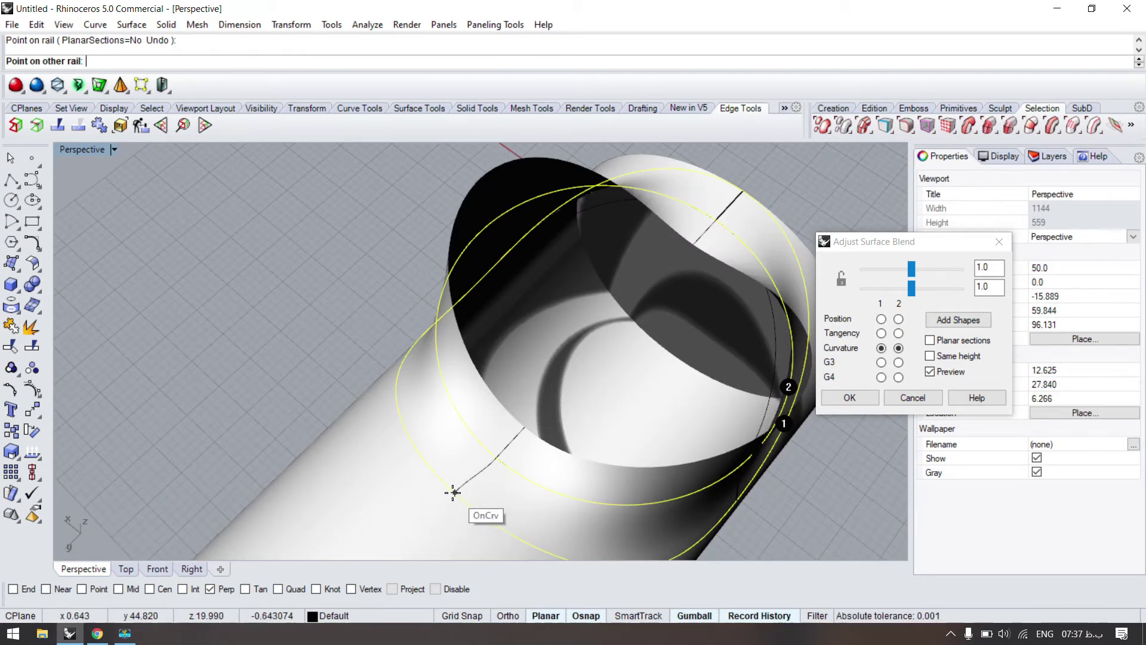
scroll(452, 491, "up", 5)
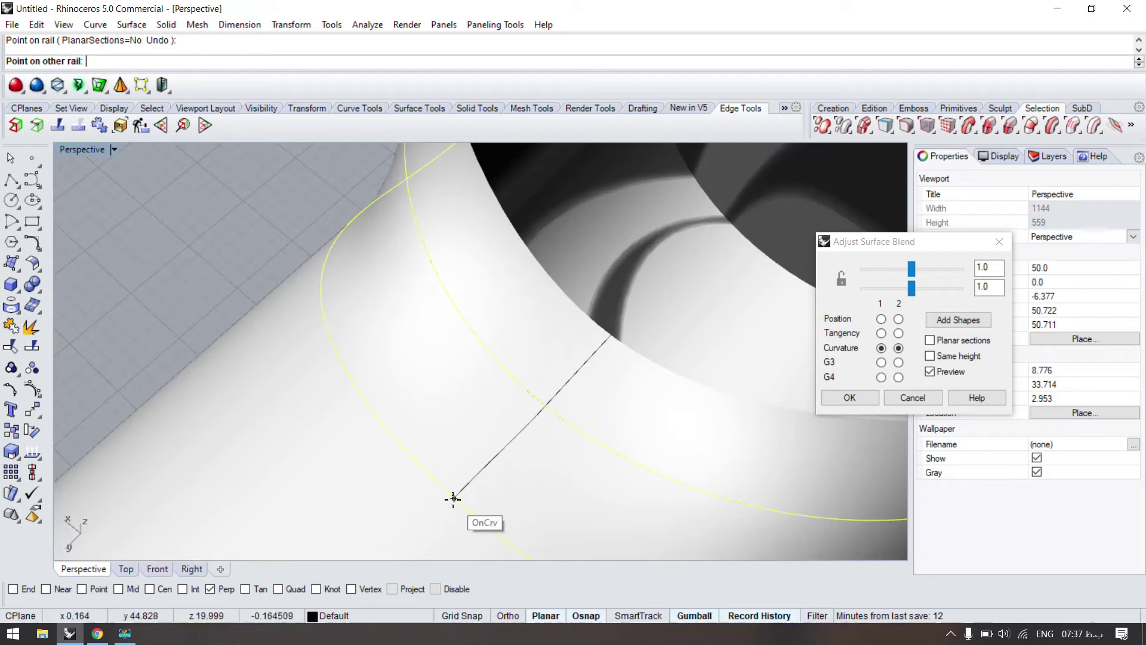
right_click_drag(441, 493, 511, 448)
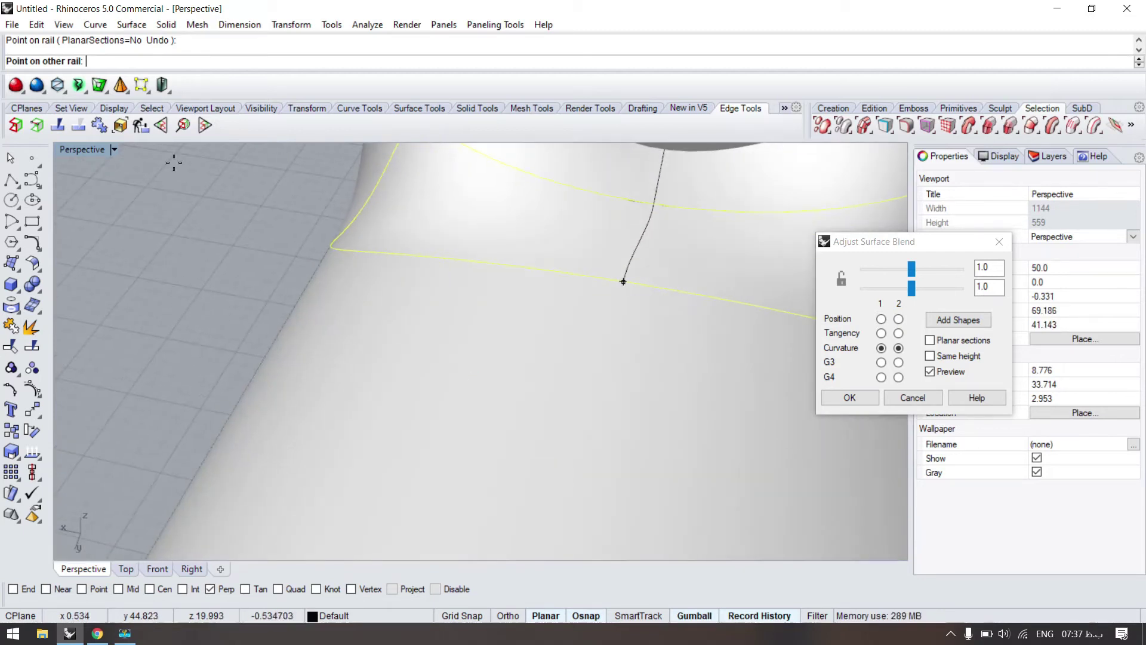
double_click(80, 149)
scroll(255, 179, "down", 3)
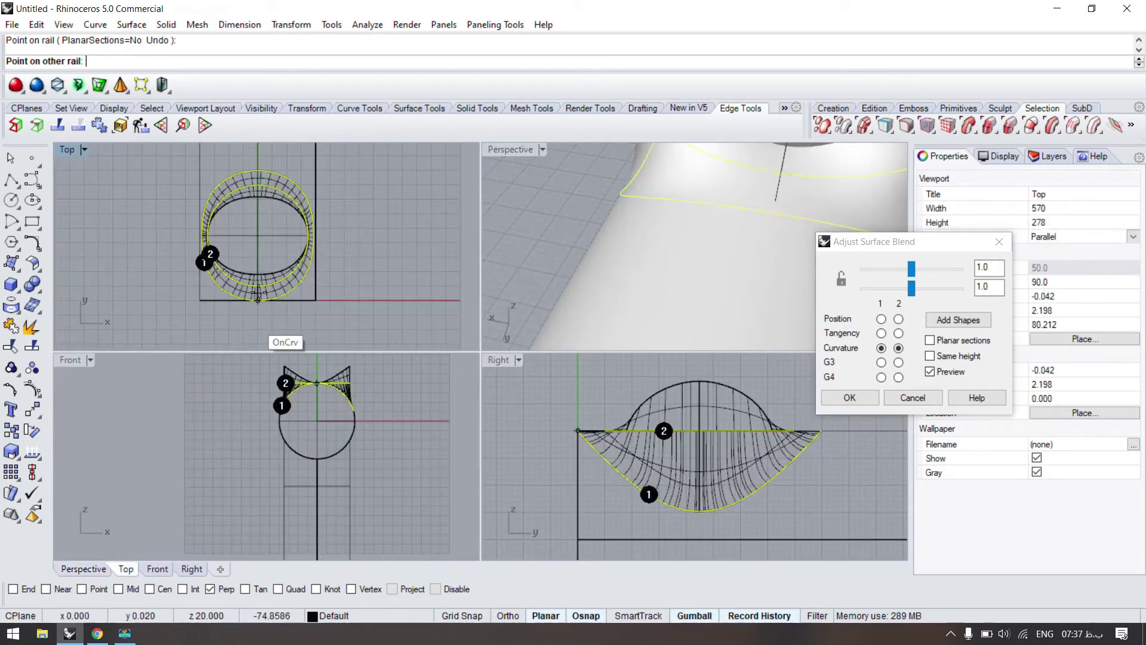
scroll(257, 172, "up", 4)
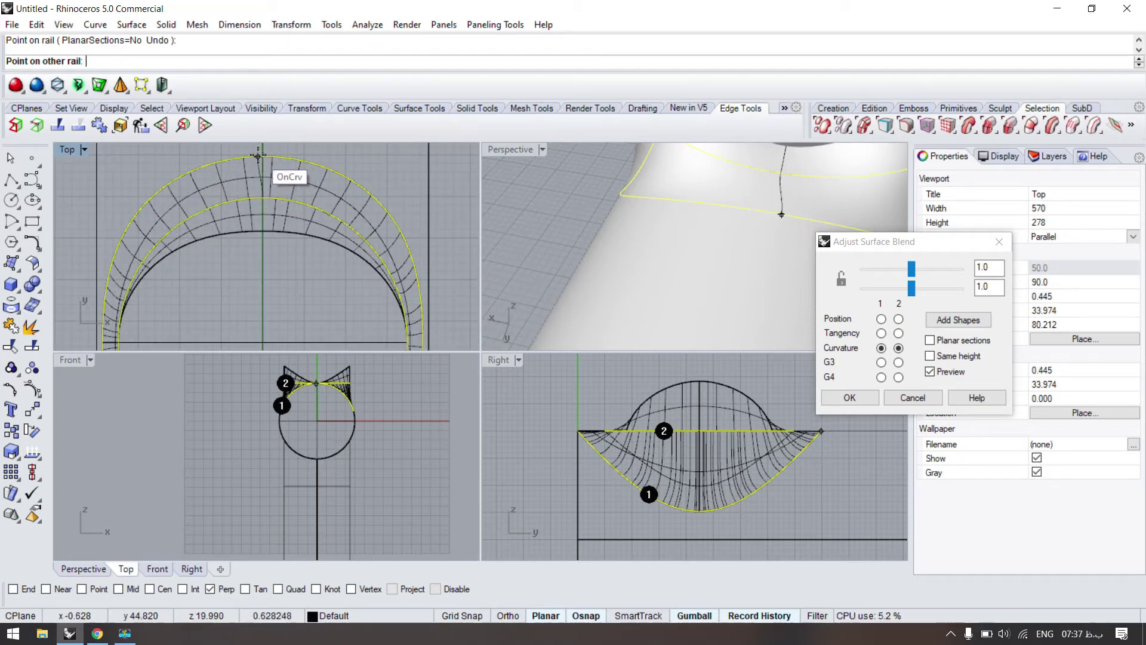
left_click(263, 156)
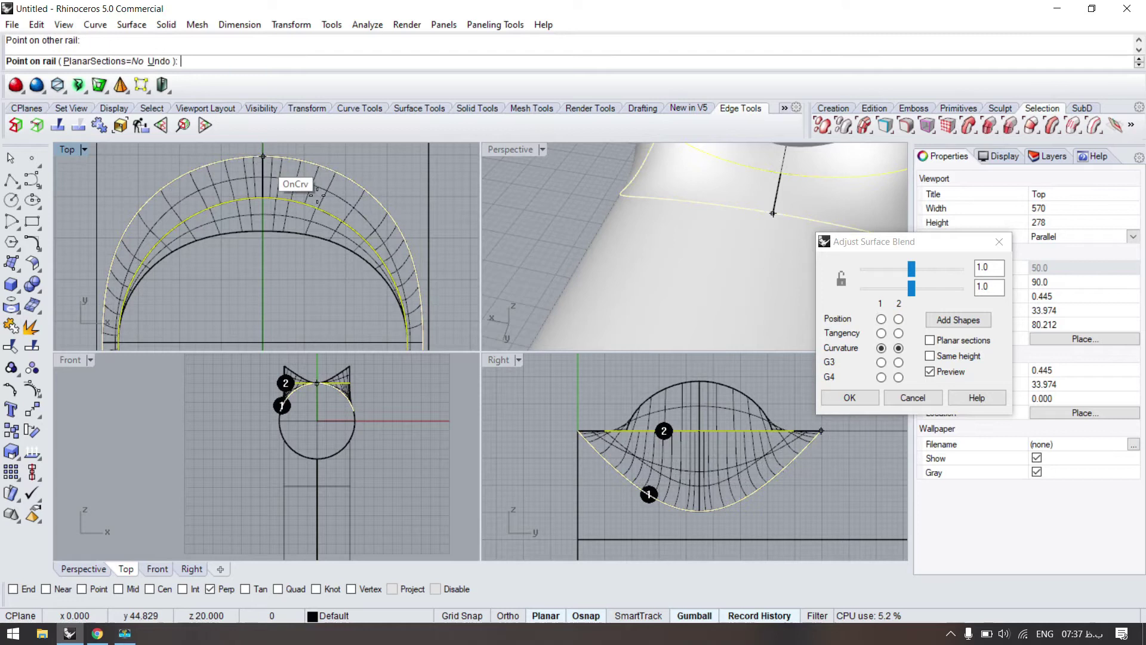
Turn on End snap and add another blend shape at the remaining side quadrant, between the circular edge and the cylinder's cut edge.
scroll(575, 273, "down", 7)
mouse_move(618, 225)
right_mouse_down()
mouse_move(675, 226)
mouse_move(591, 202)
right_mouse_up()
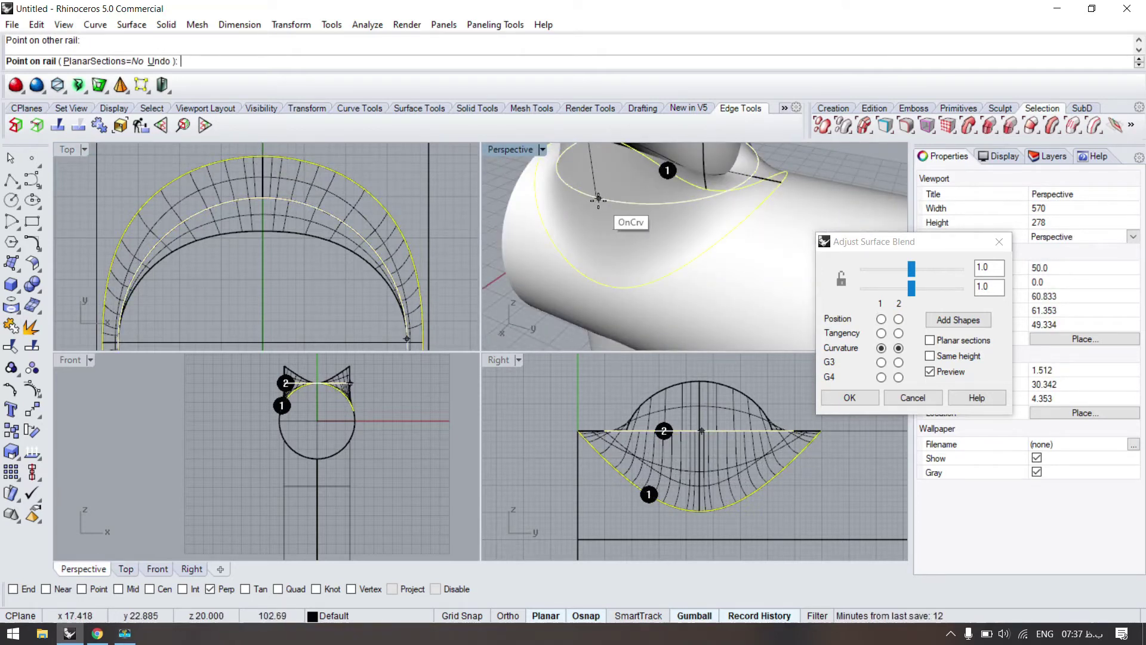
left_click(23, 589)
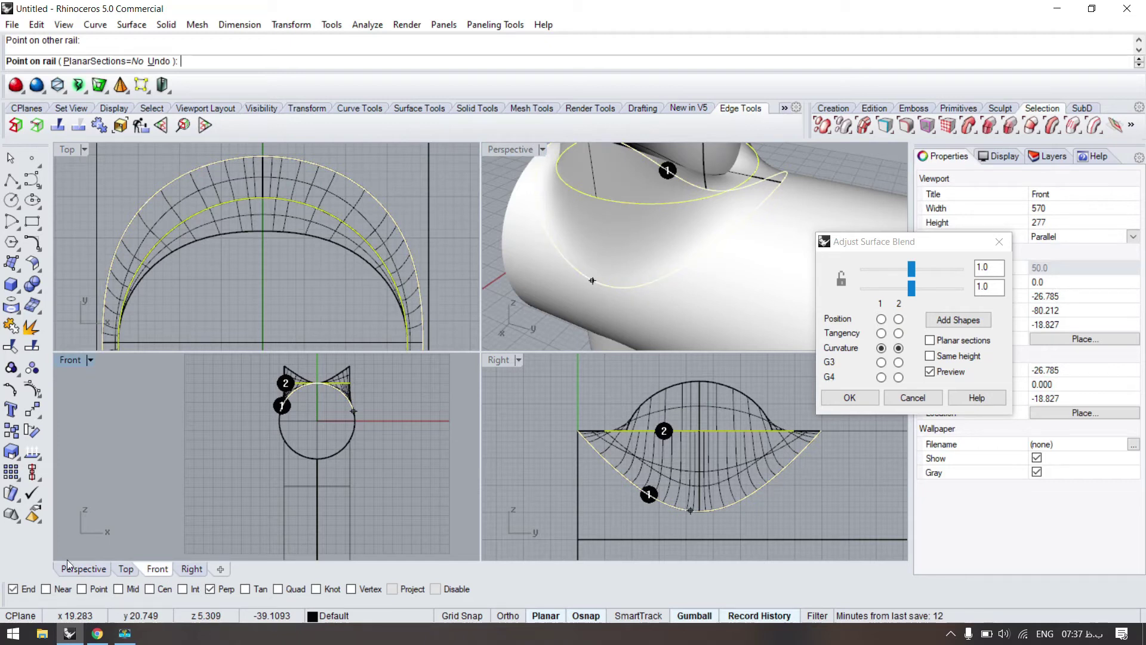
left_click(600, 256)
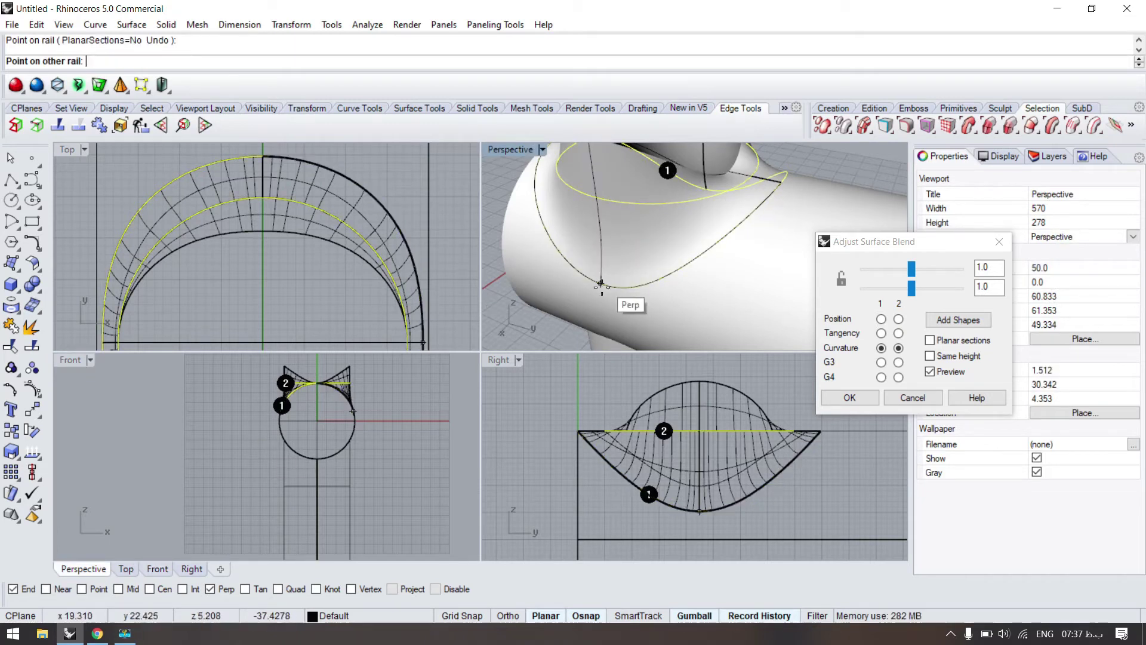
left_click(600, 285)
Finish adding shapes in the maximized Perspective view and create the blend surface with curvature continuity on both edges.
right_click_drag(600, 286, 561, 218)
double_click(514, 149)
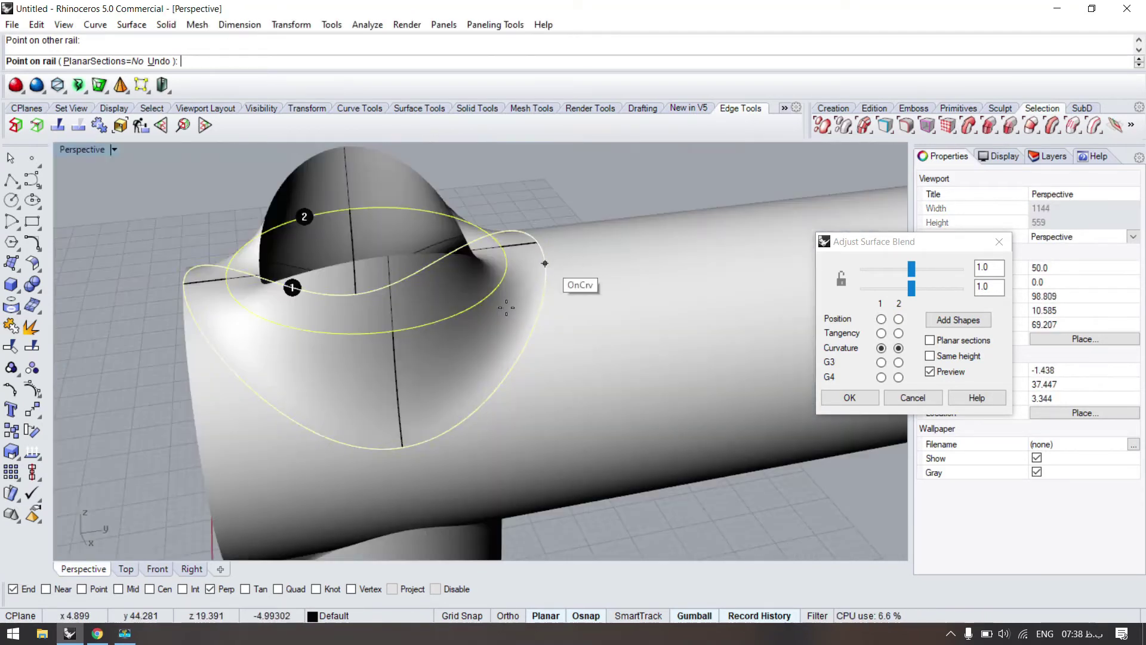
scroll(358, 318, "up", 3)
key("Return")
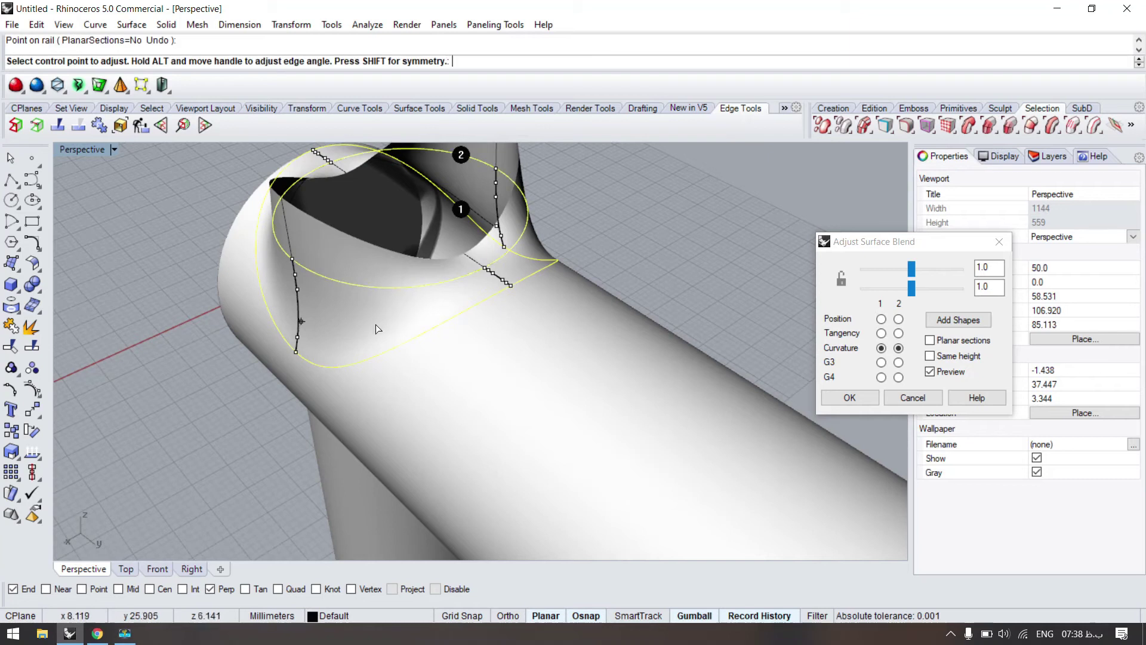
key("Return")
right_click_drag(527, 338, 495, 304)
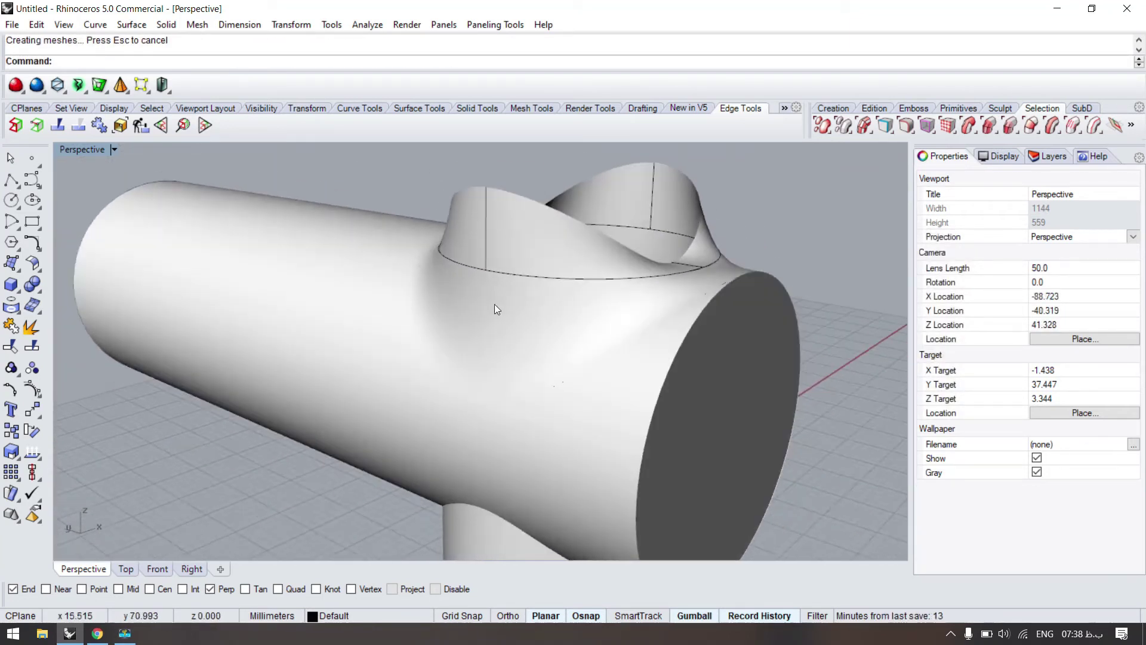
Delete the wavy swept collar and join the blend surface with the horizontal cylinder into one polysurface.
left_click(494, 308)
key("Delete")
left_click(386, 400)
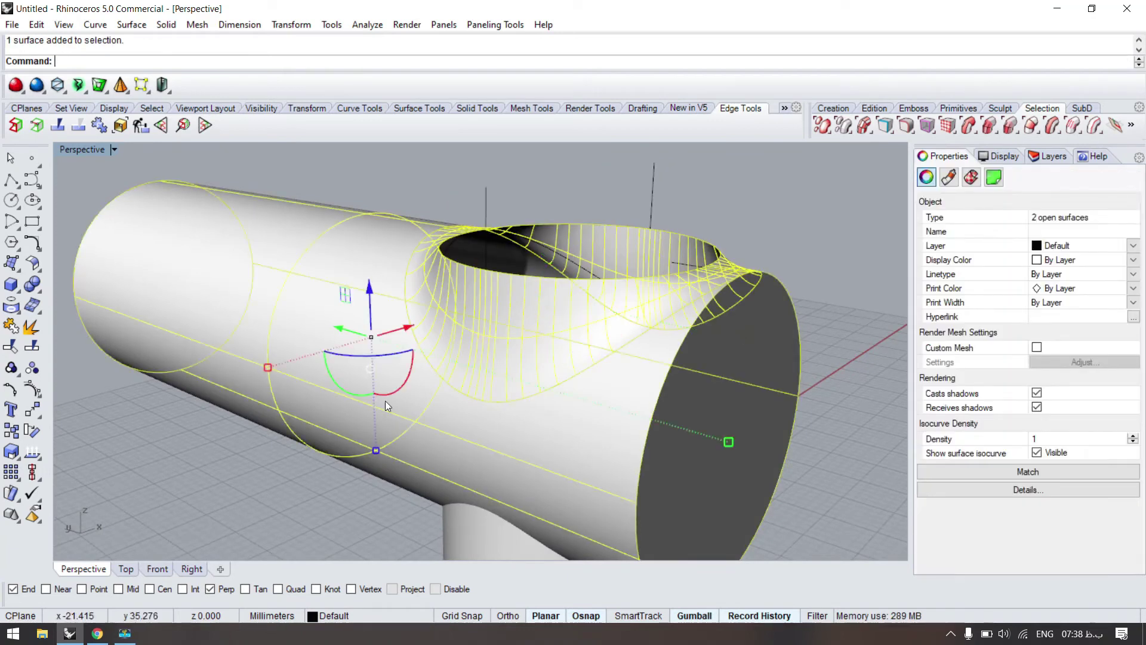
left_click(486, 210)
right_click_drag(493, 210, 357, 242)
left_click(271, 385)
right_click_drag(271, 385, 565, 395)
left_click(564, 395)
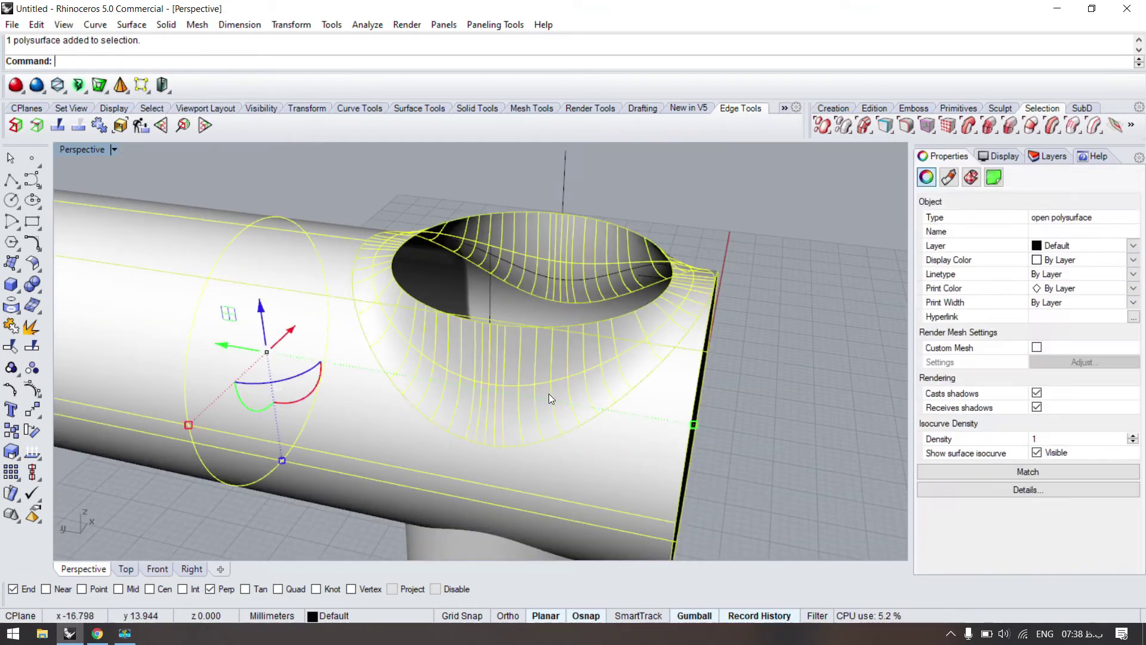
Cap the planar openings of the joined polysurface and delete the leftover object.
type("cap")
key("Return")
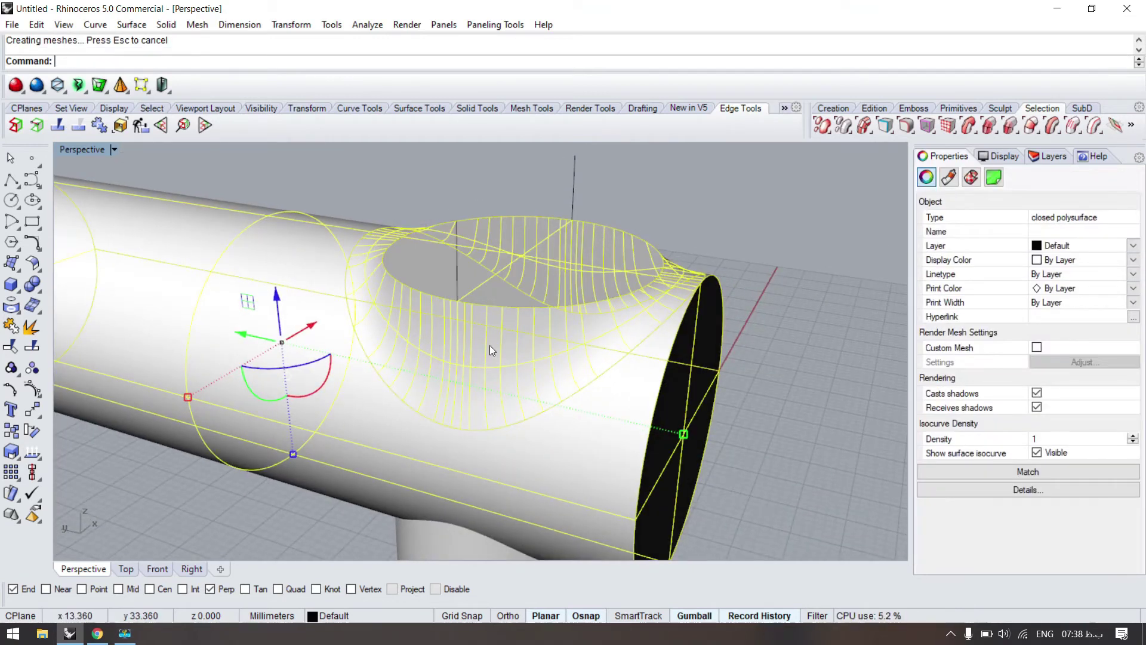
key("Delete")
right_click_drag(668, 259, 500, 408)
left_click(671, 364)
left_click(288, 412)
right_click_drag(341, 381, 673, 375)
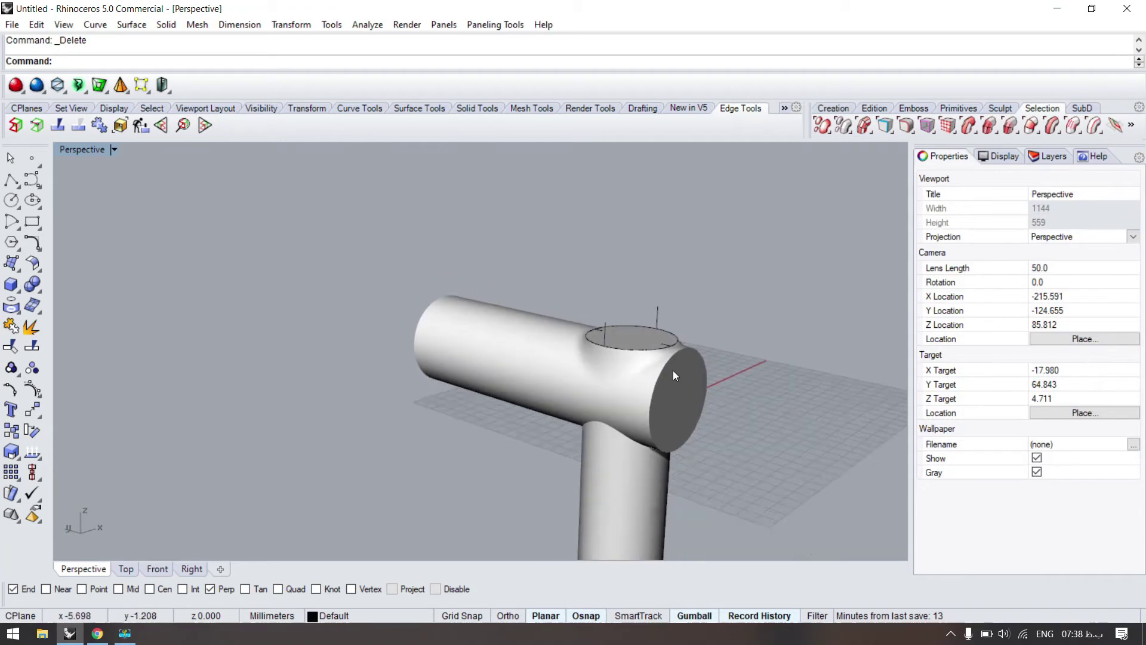
Select all the construction curves around the neck opening and hide them.
scroll(674, 375, "up", 6)
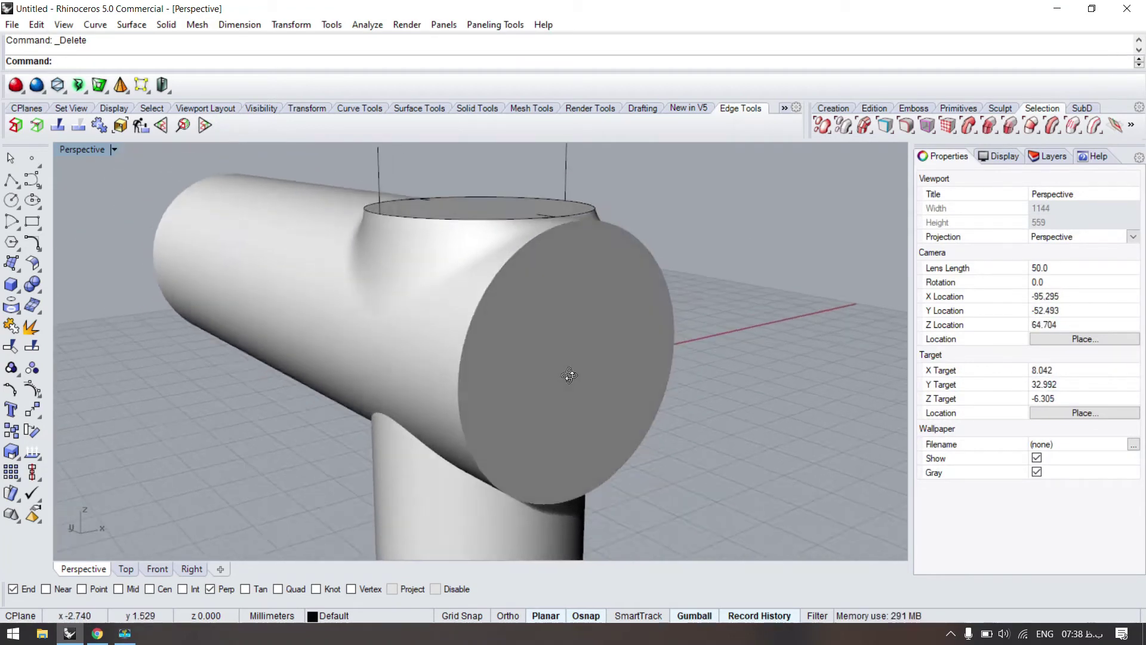
scroll(570, 375, "down", 4)
right_click_drag(573, 392, 519, 299)
scroll(491, 293, "up", 3)
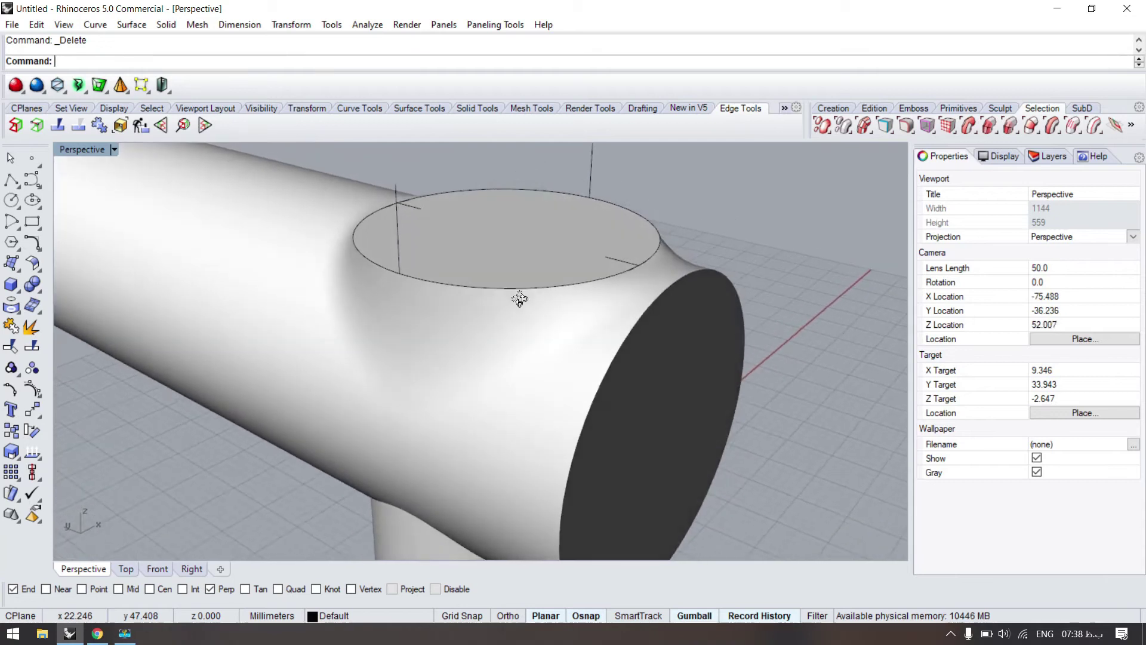
scroll(523, 293, "down", 2)
scroll(614, 276, "up", 2)
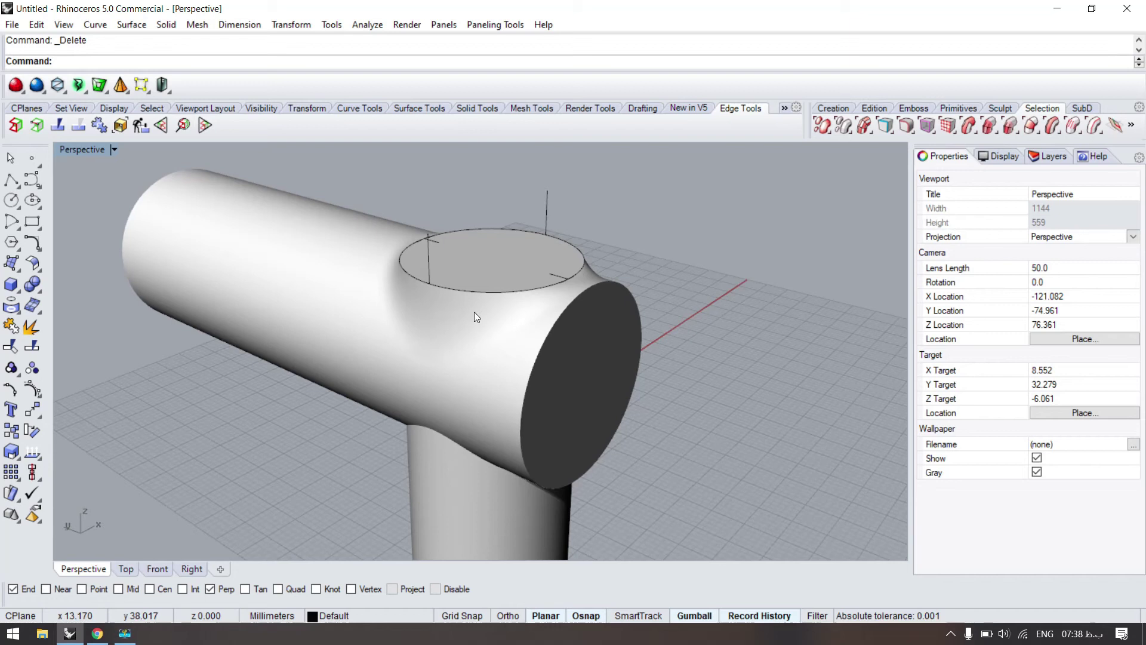
key("Return")
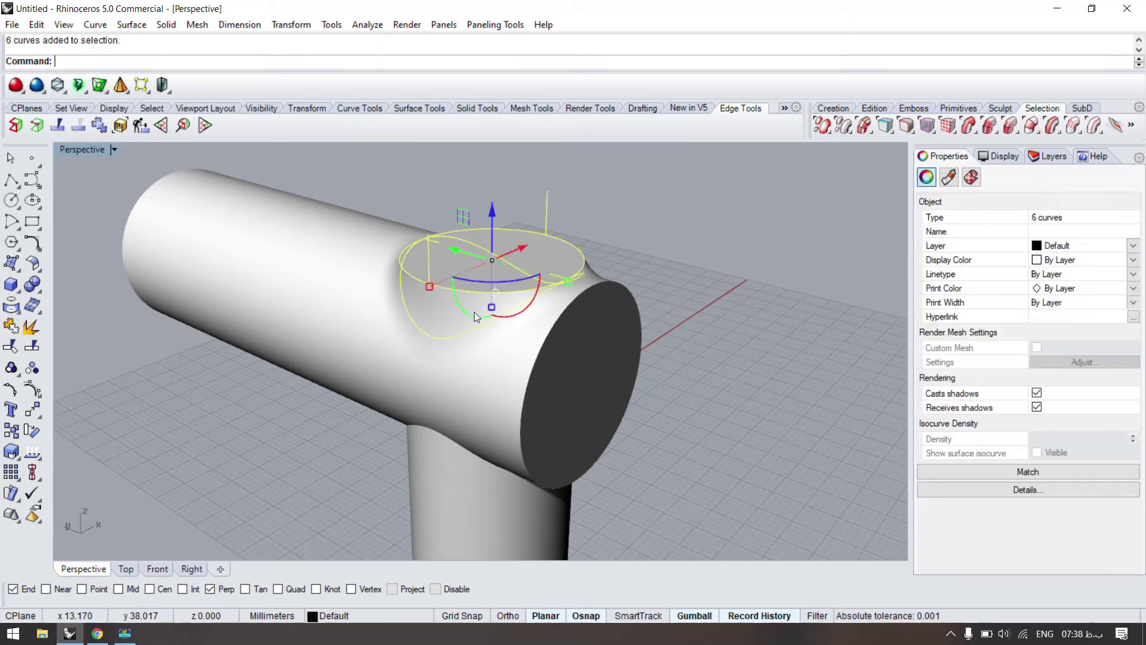
key("ctrl+h")
Create a closed pipe of radius 1 mm around the circular top edge of the neck.
scroll(516, 242, "up", 3)
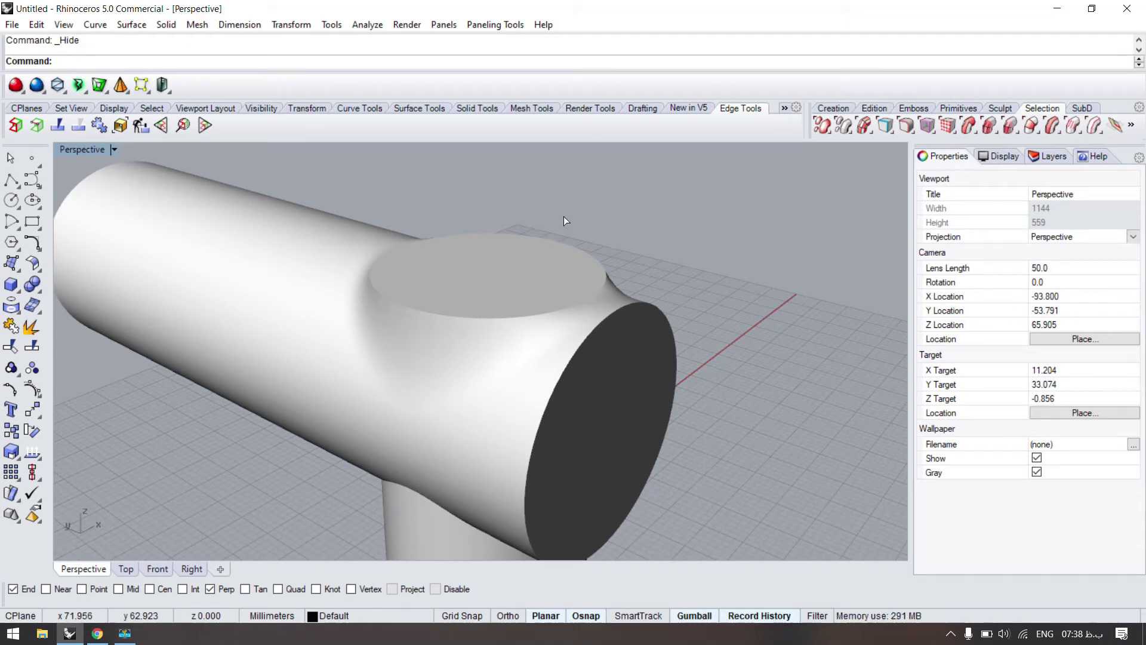
left_click(528, 316)
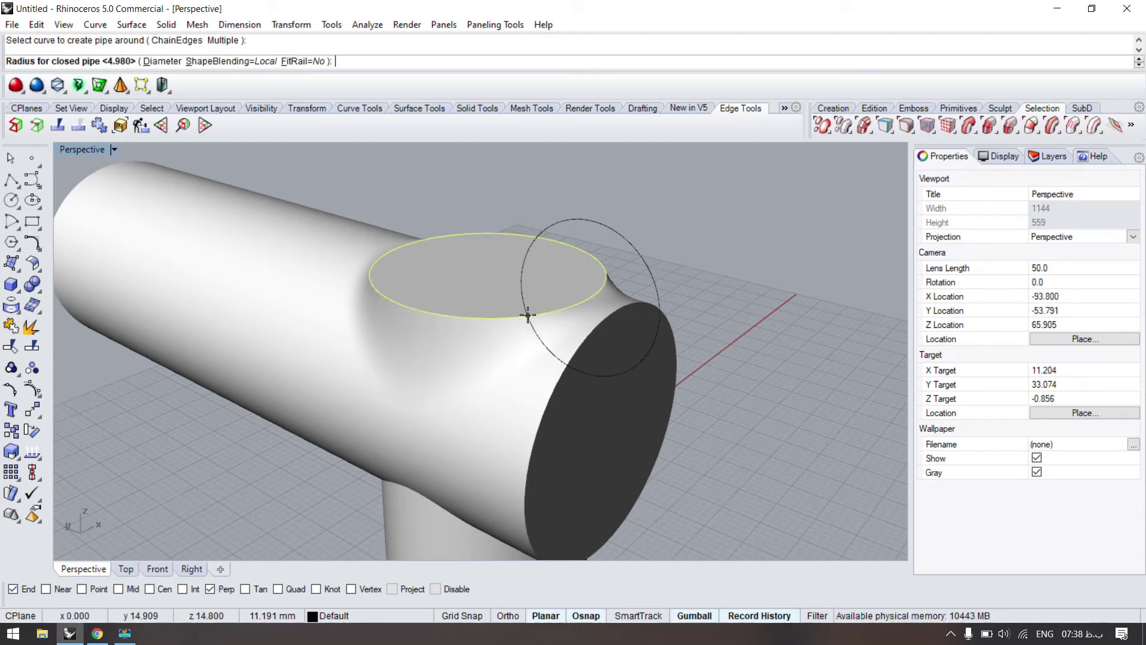
left_click(505, 226)
key("Return")
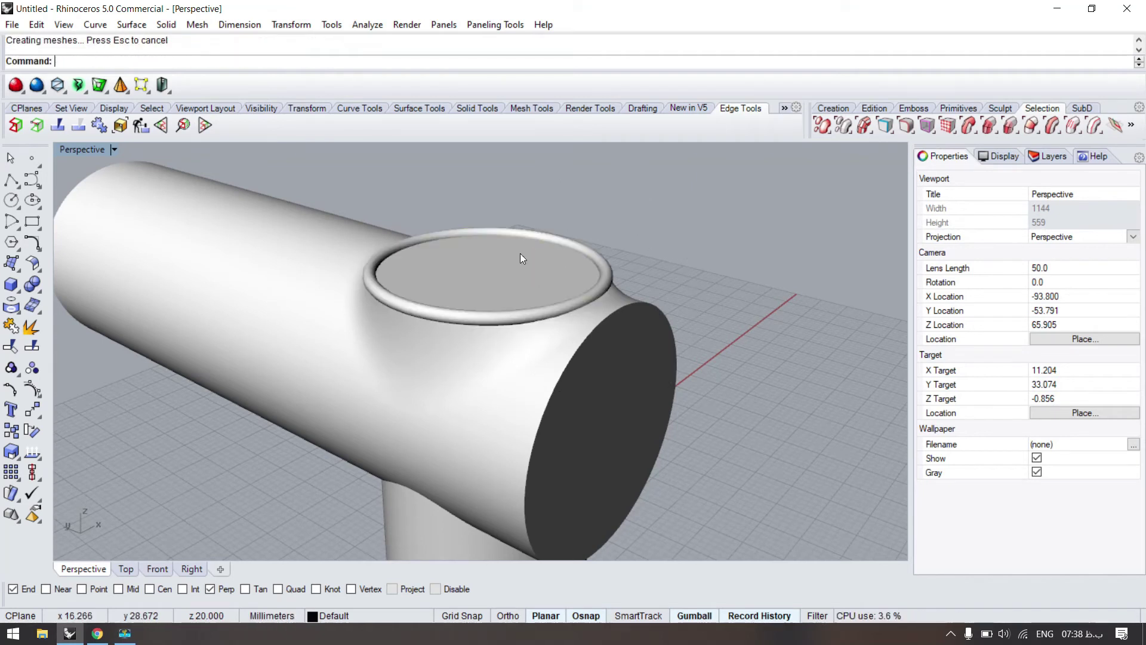
Create another closed pipe of radius 1 mm around the near end edge of the horizontal cylinder.
key("Return")
left_click(591, 332)
left_click(600, 309)
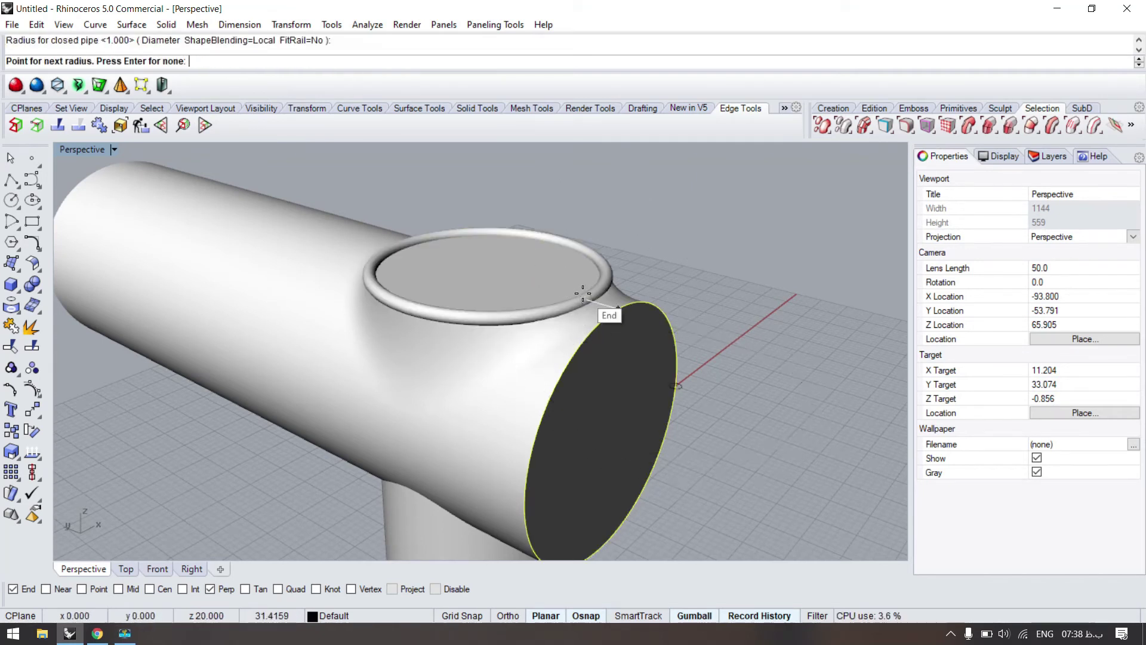
scroll(579, 313, "down", 2)
Try to split the closed polysurface using both edge pipes as cutting objects.
scroll(511, 359, "up", 5)
left_click(511, 359)
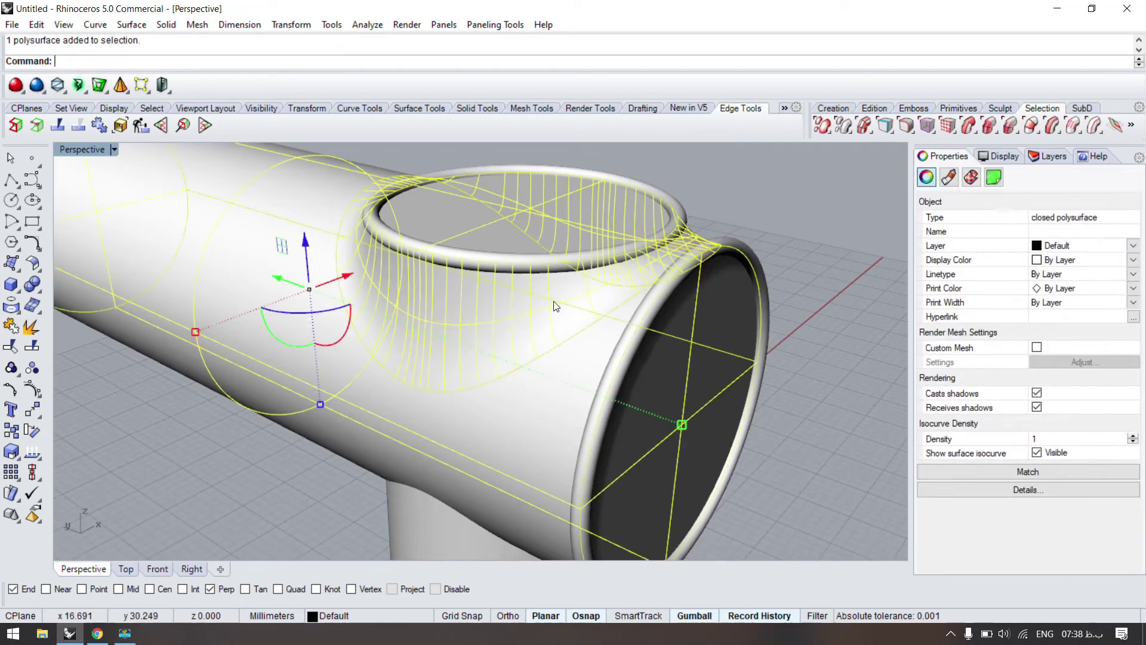
scroll(555, 302, "down", 3)
key("ctrl+shift+s")
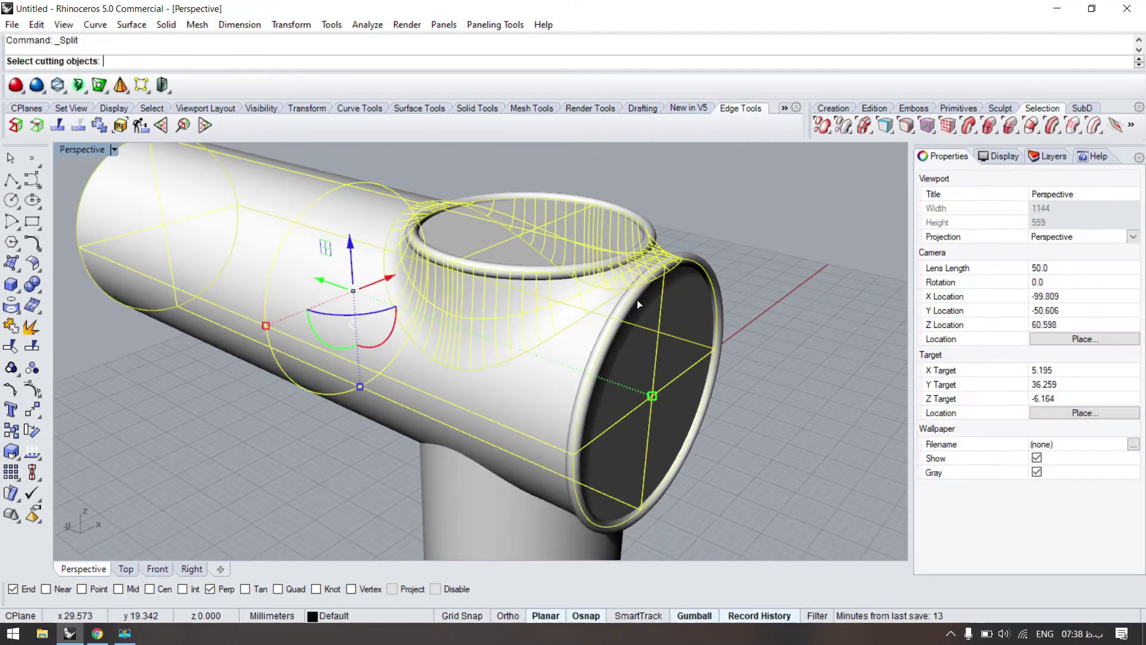
left_click(636, 298)
left_click(559, 268)
key("Return")
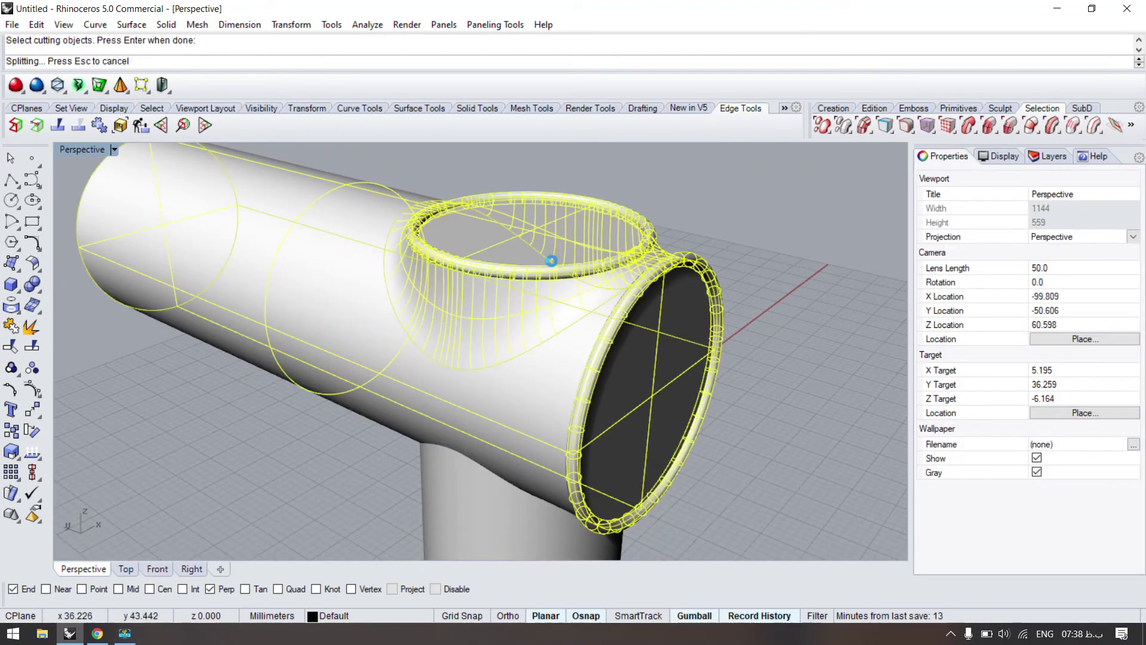
Delete the pipe around the neck's top edge and check the split along that rim by selecting the body.
scroll(556, 267, "up", 3)
left_click(553, 282)
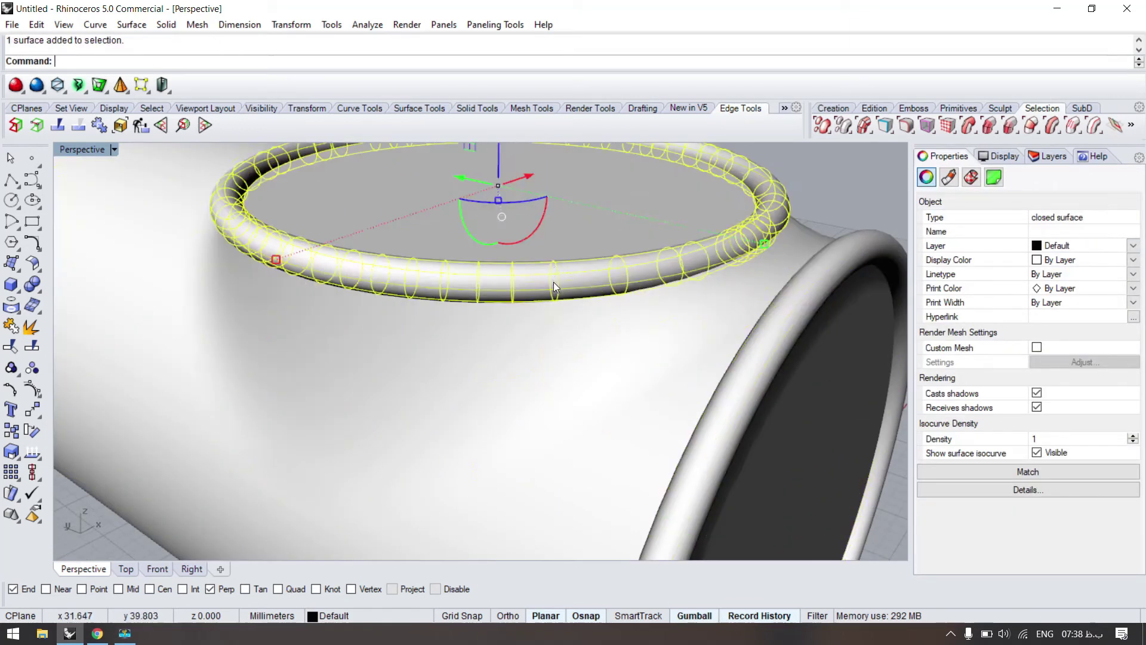
key("Delete")
left_click(570, 276)
scroll(569, 265, "down", 5)
key("Escape")
left_click(566, 289)
left_click(737, 206)
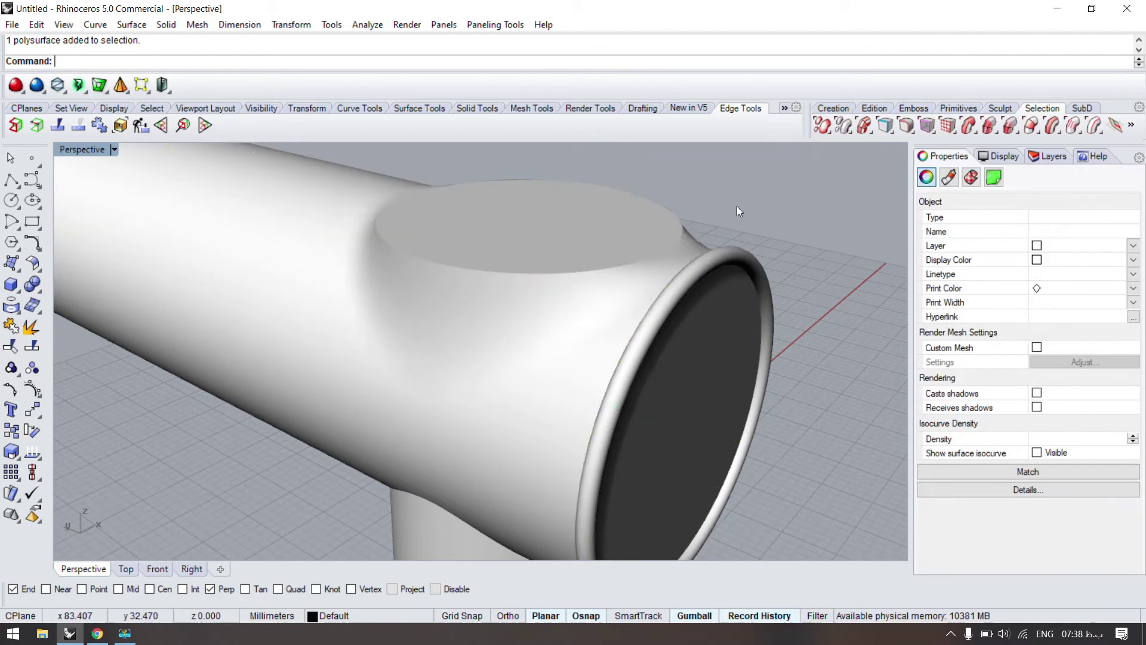
Undo the pipe deletion and the split of the body.
key("ctrl+z")
key("ctrl+z")
Split the closed polysurface with the pipe at the horizontal cylinder's near end, and delete the pipe and the cut-off rim strip.
left_click(603, 338)
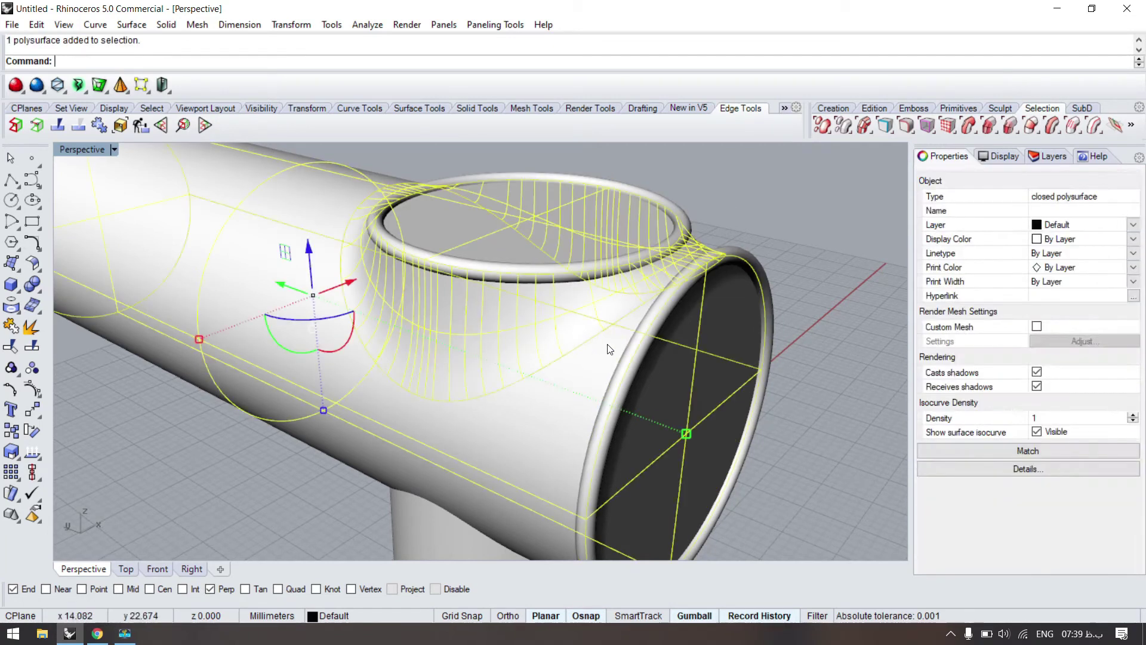
right_click(661, 363)
left_click(653, 308)
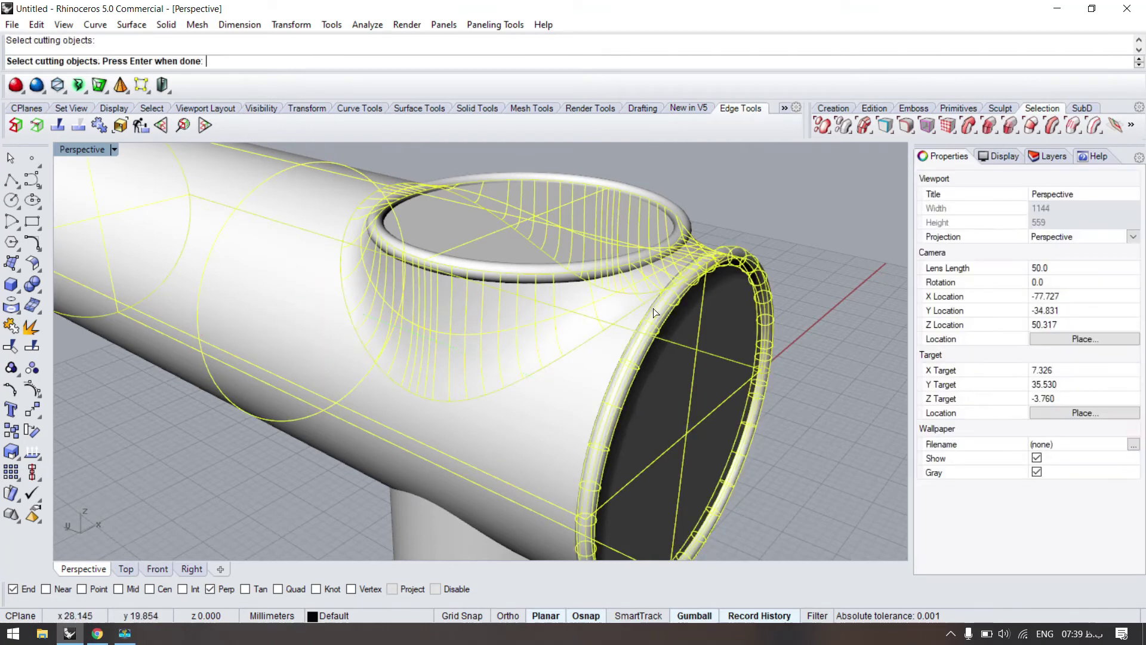
scroll(657, 312, "up", 5)
left_click(656, 310)
key("Delete")
left_click(659, 290)
key("Delete")
scroll(651, 290, "down", 8)
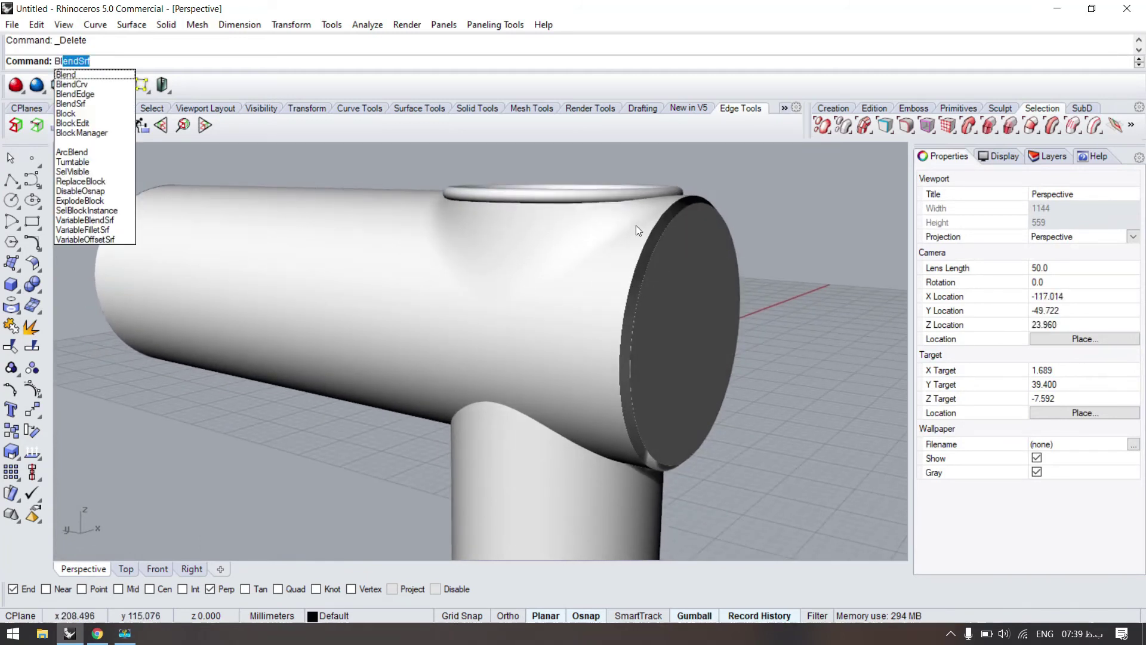
left_click(82, 86)
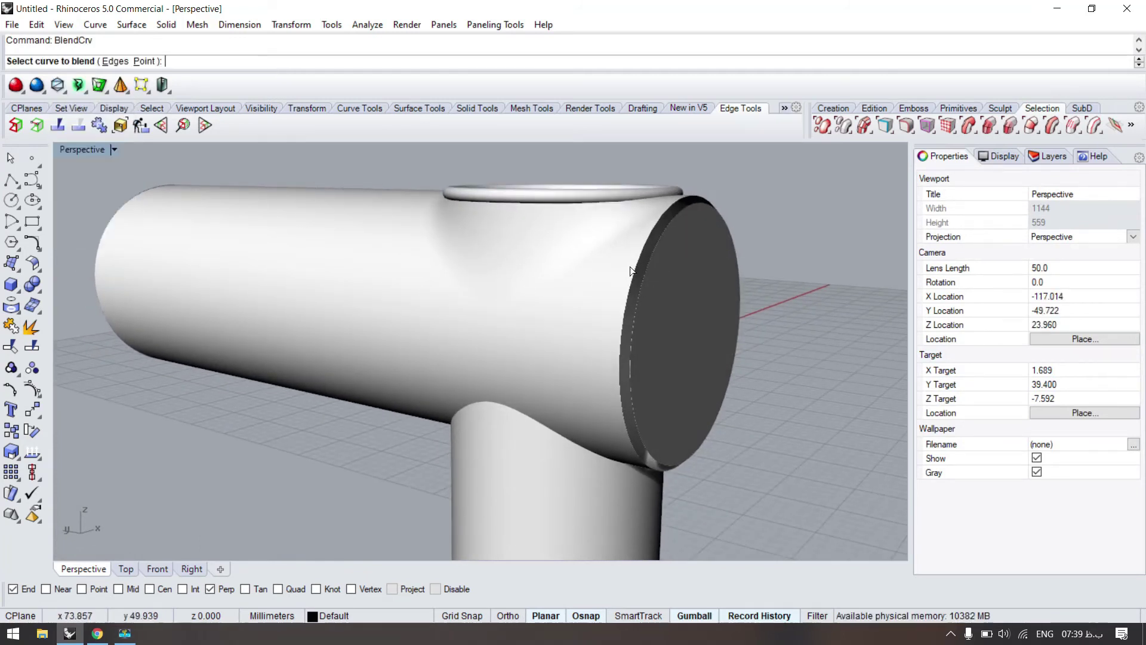
left_click(645, 267)
left_click(640, 268)
key("Return")
right_click_drag(639, 262, 610, 302)
left_click(602, 310)
right_click(603, 310)
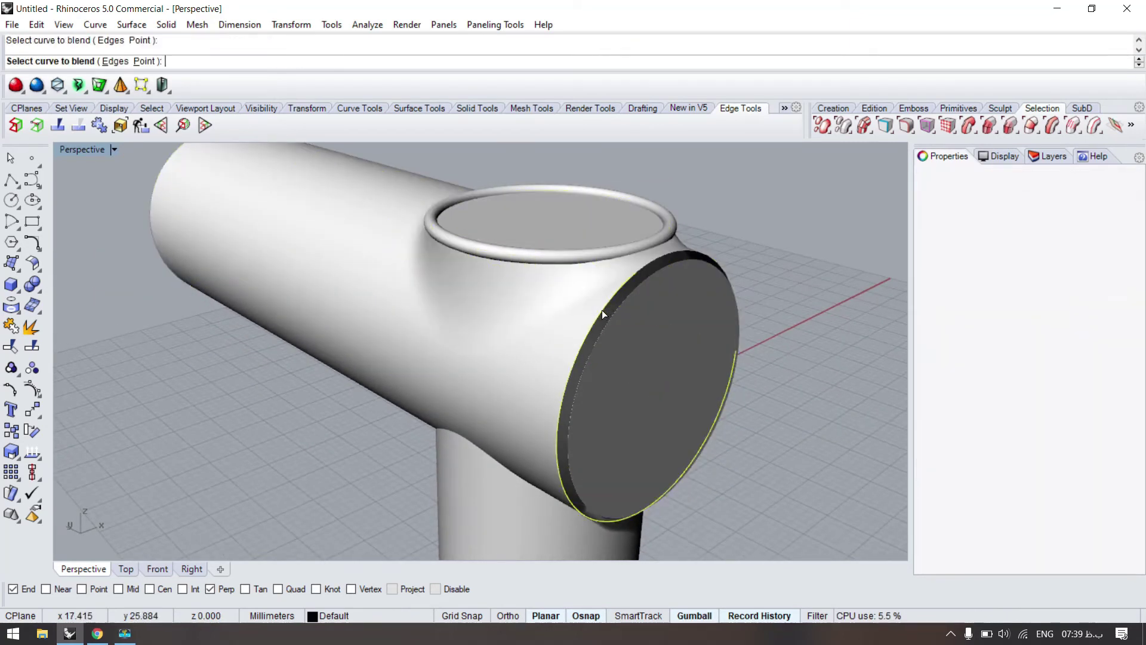
left_click(676, 253)
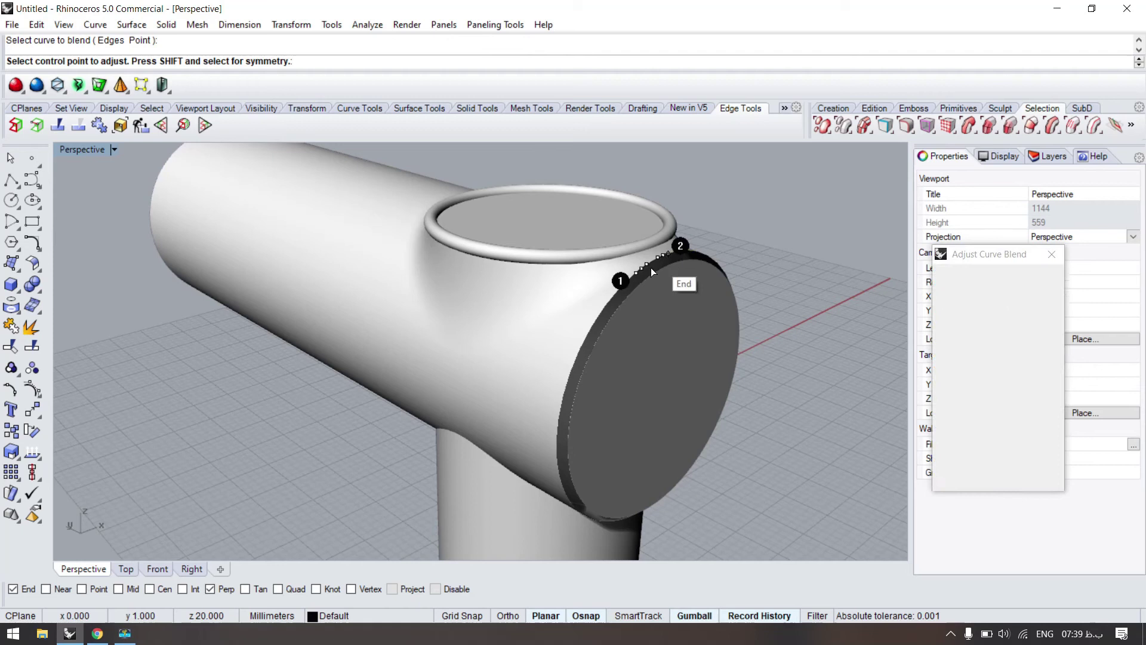
right_click(661, 260)
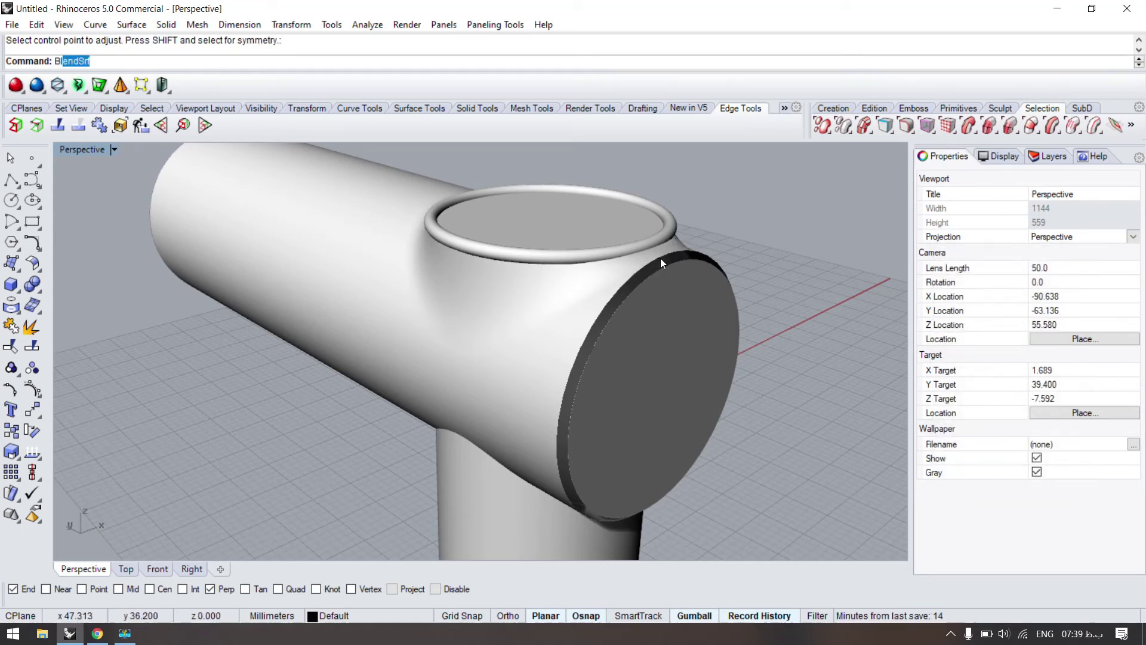
Start a curvature-continuous surface blend between the horizontal cylinder's trimmed near-end edge and its end cap's edge.
type("Bl")
key("Return")
left_click(616, 294)
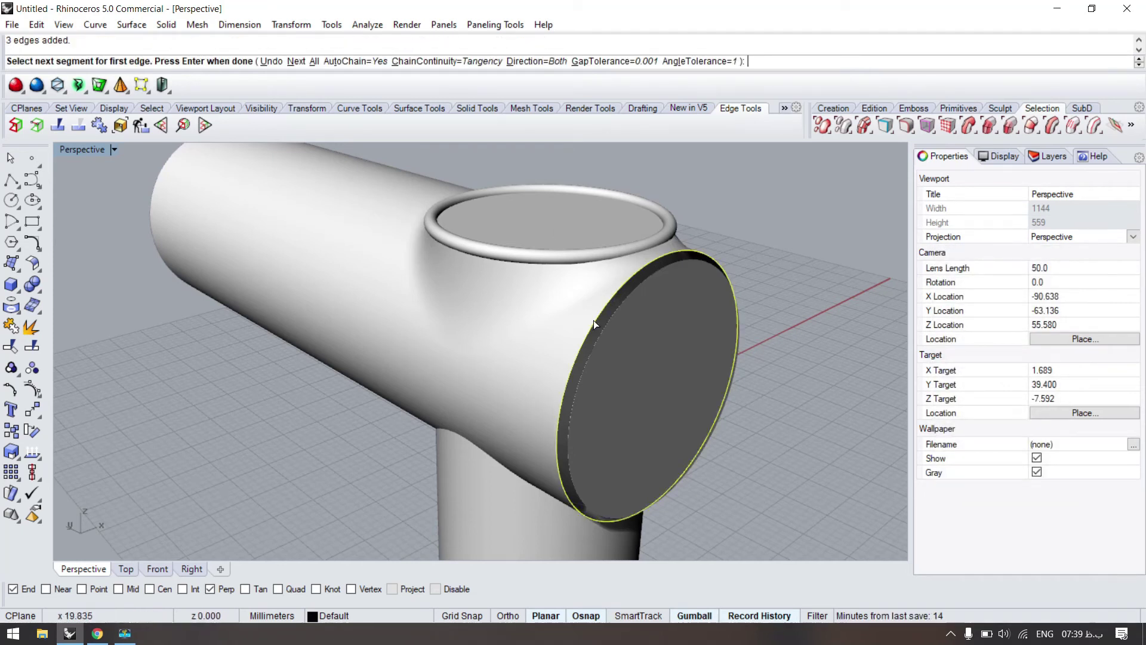
right_click_drag(569, 396, 556, 326)
left_click(630, 360)
right_click(556, 325)
right_click_drag(468, 292, 421, 276)
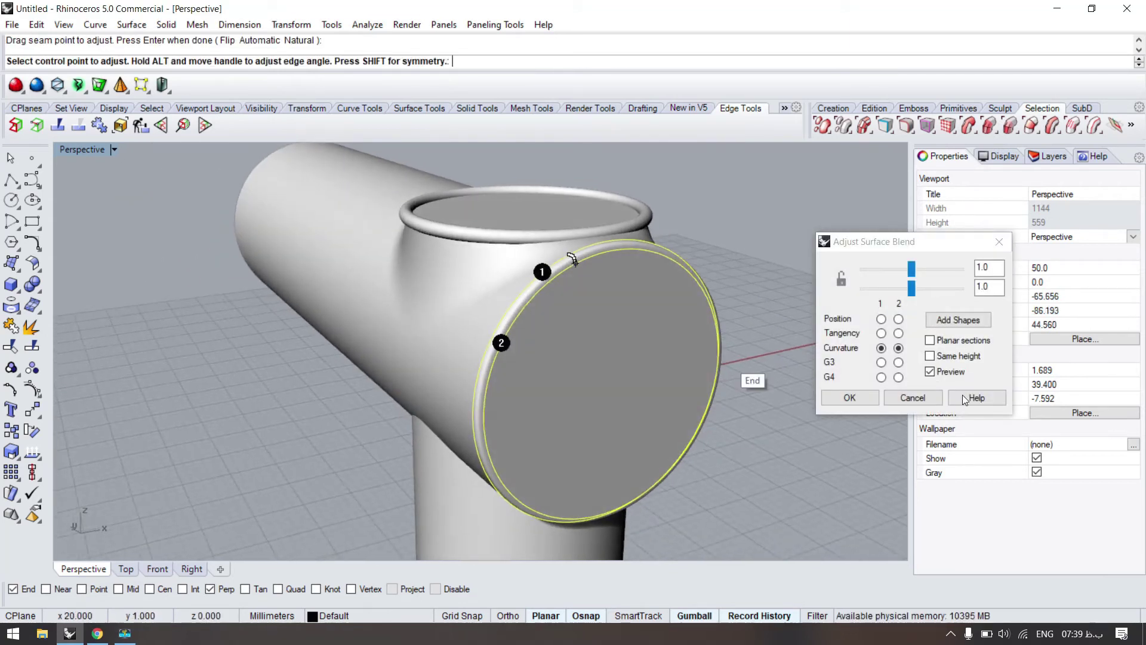
Add blend section shapes at the two side quadrants of the end rim, between the cylinder and cap edges.
left_click(945, 323)
right_click_drag(803, 378, 421, 442)
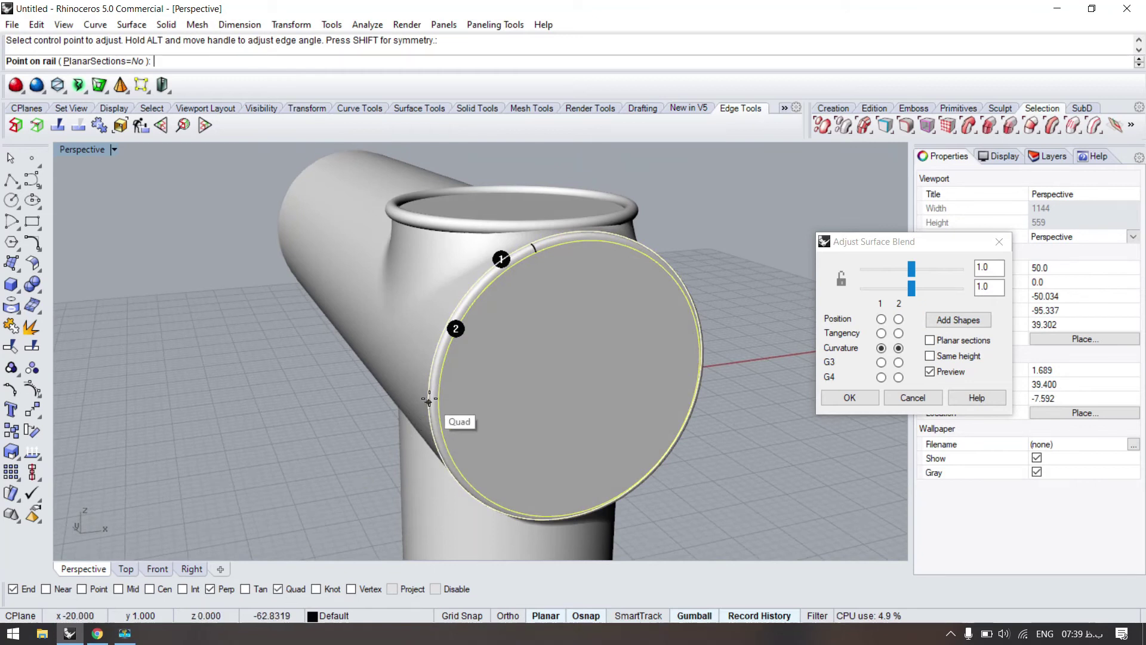
left_click(428, 401)
left_click(439, 404)
right_click_drag(637, 417, 490, 400)
left_click(480, 391)
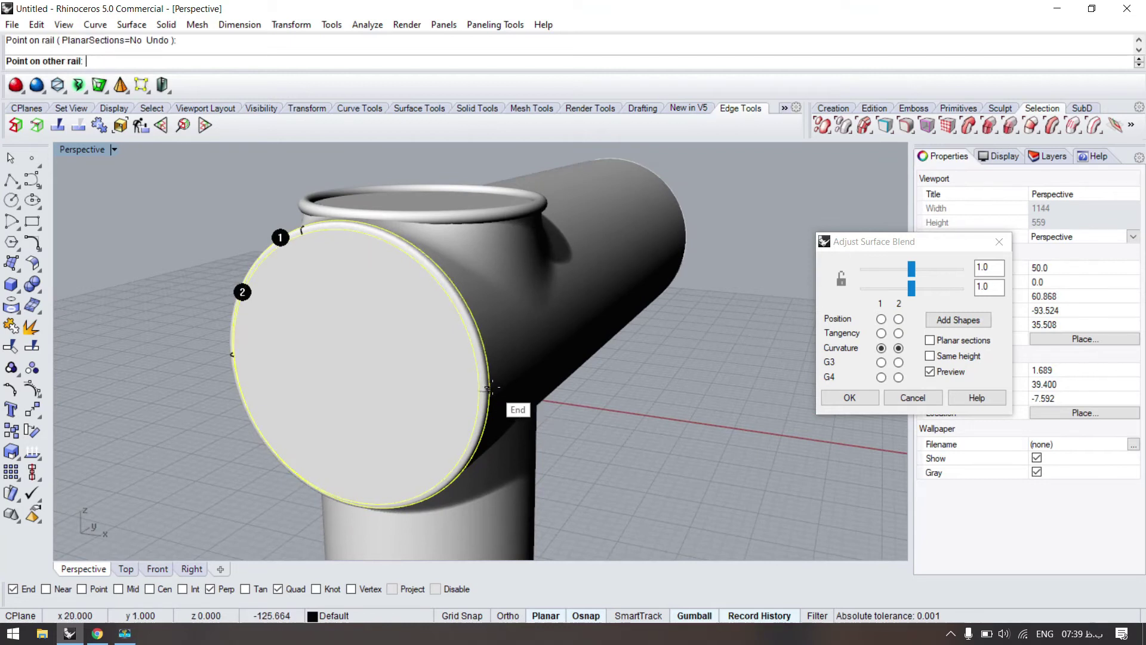
left_click(499, 388)
Add blend section shapes at the lowest and highest quadrants of the end rim and create the blend surface.
scroll(500, 400, "down", 9)
right_click_drag(452, 430, 500, 349)
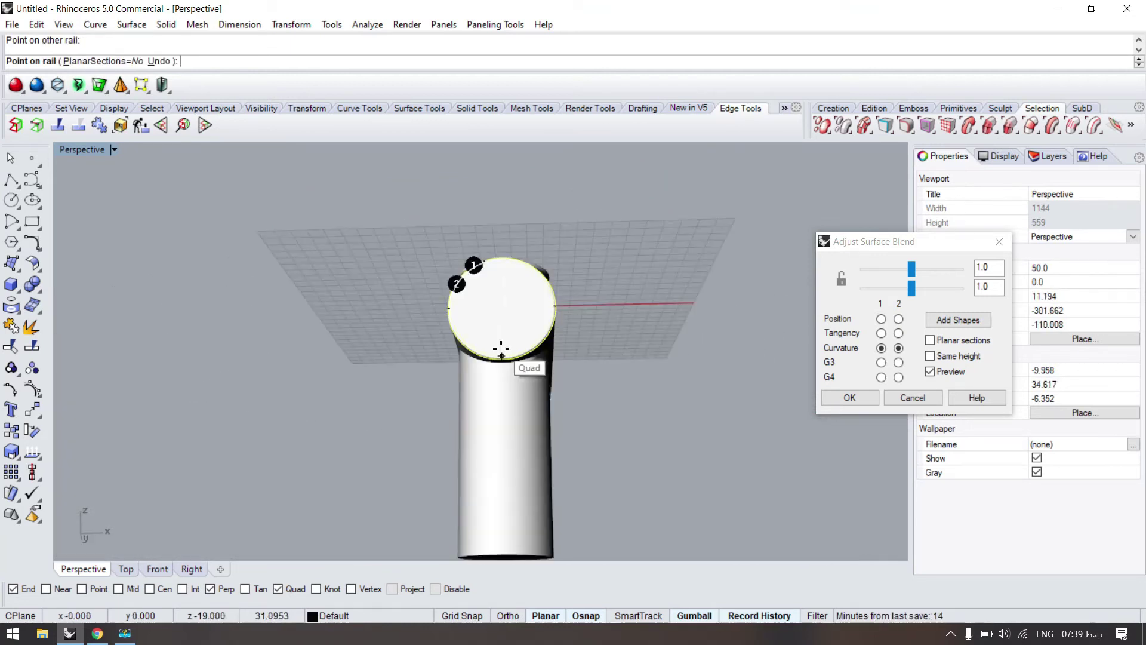
scroll(501, 355, "up", 11)
left_click(477, 380)
left_click(486, 430)
mouse_move(486, 430)
right_mouse_down()
mouse_move(481, 468)
mouse_move(476, 411)
mouse_move(472, 422)
right_mouse_up()
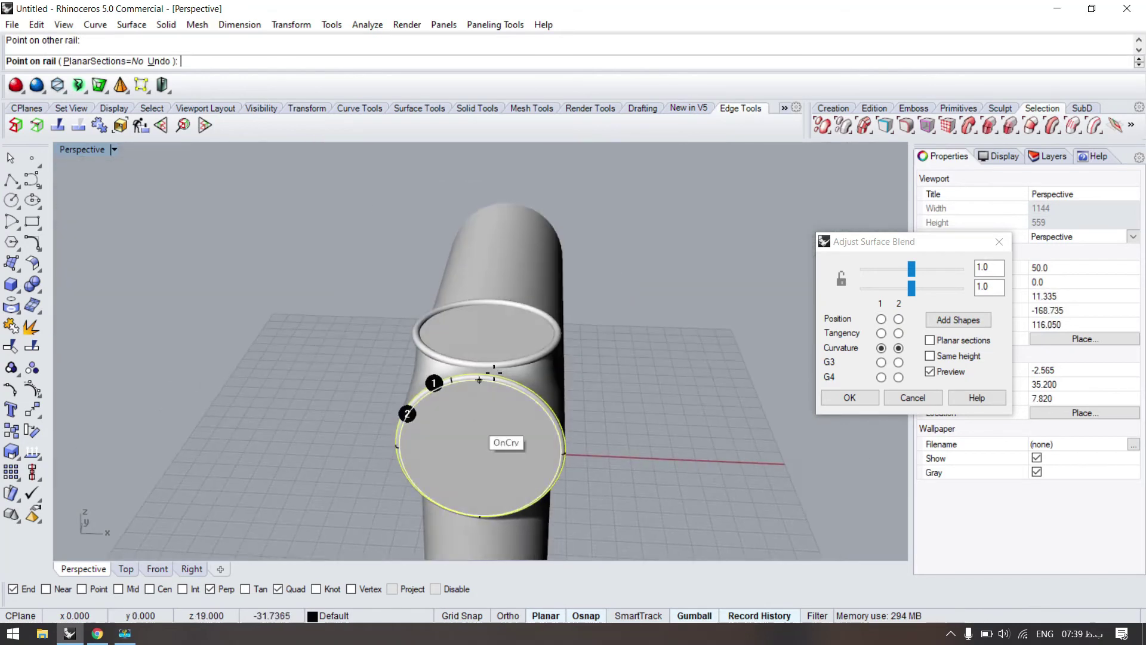
scroll(465, 399, "up", 5)
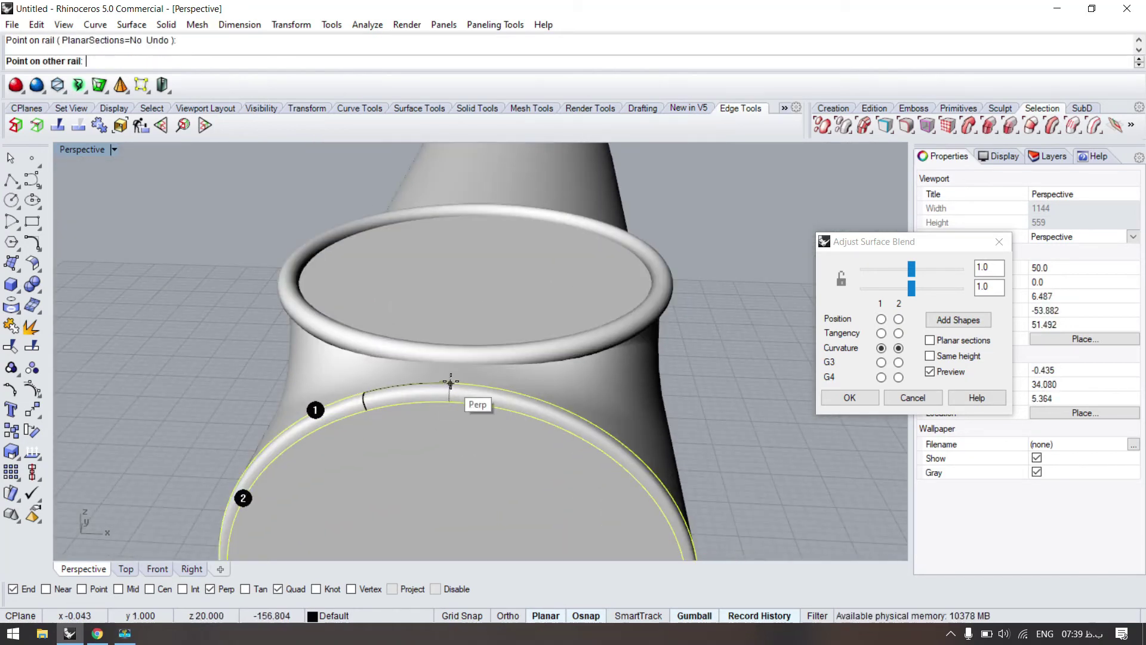
scroll(477, 398, "down", 3)
right_click_drag(478, 399, 719, 260)
key("Return")
key("Return")
Join the new rim blend, the end cap and the body into one polysurface.
left_click_drag(396, 506, 385, 506)
type("Join")
key("Return")
Check the joined body for naked edges with the edge analysis.
scroll(493, 323, "up", 3)
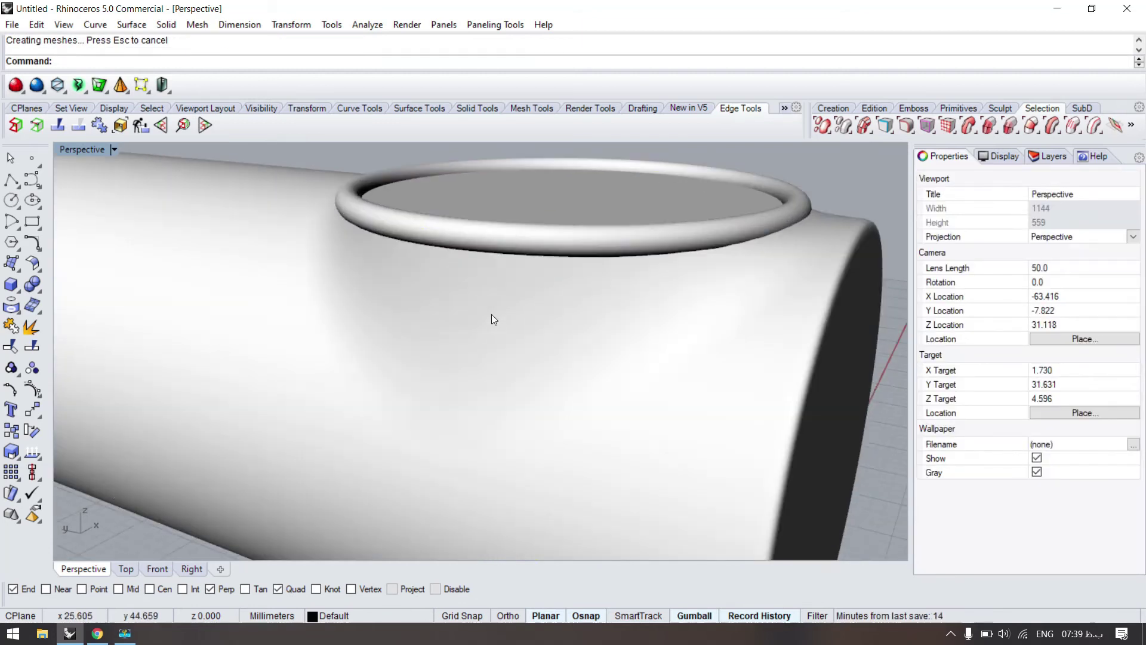
left_click(495, 322)
scroll(484, 356, "up", 4)
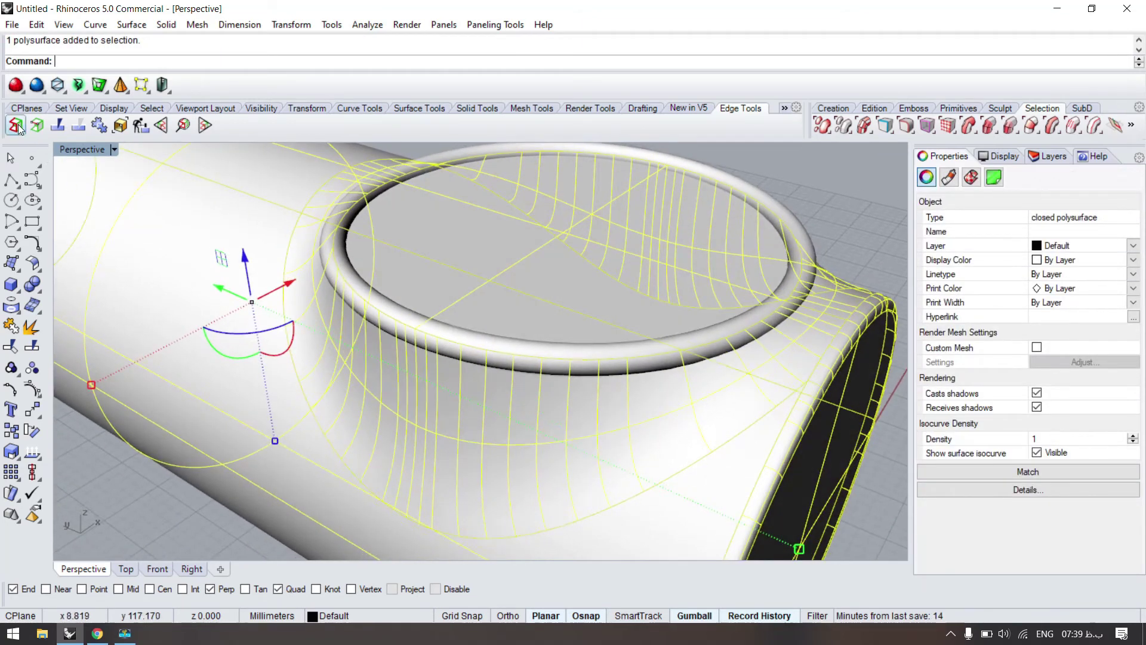
left_click(16, 125)
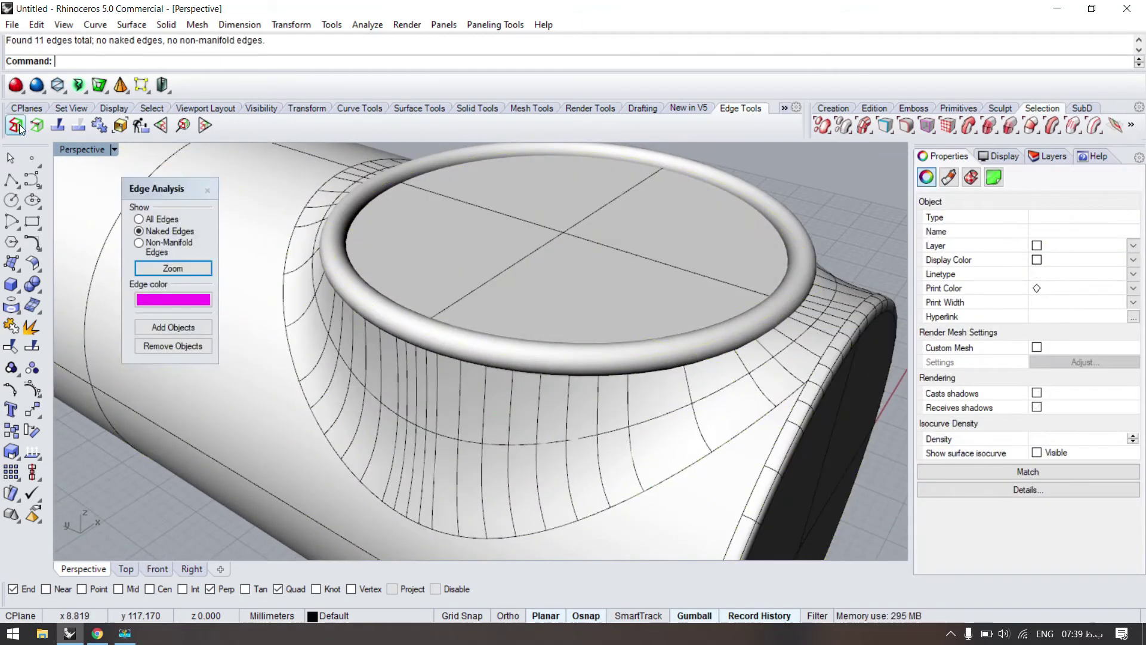
left_click(208, 191)
Intersect the closed body with the pipe around the neck's top edge to get the rim curves, and delete the pipe.
left_click(440, 408)
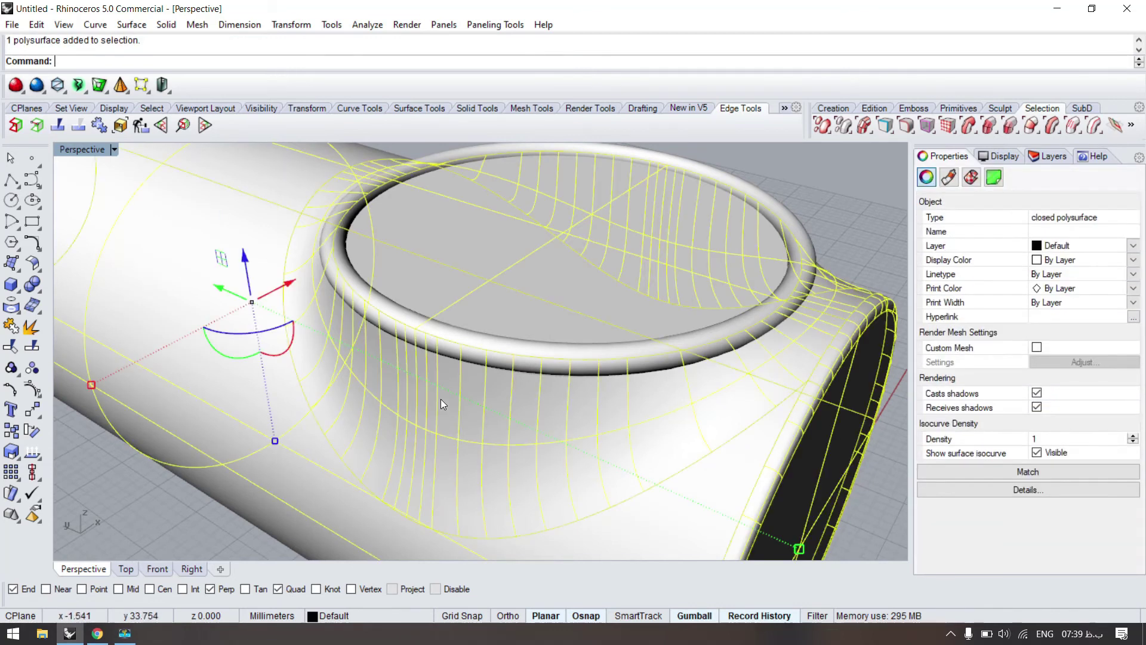
left_click(533, 346, "shift")
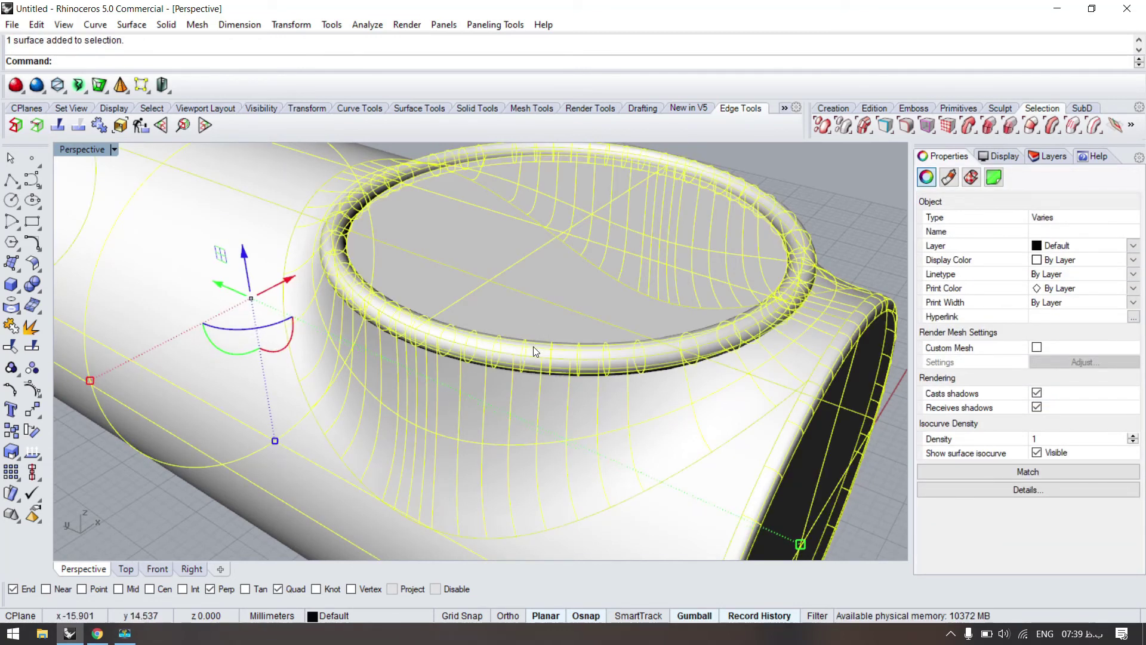
key("Return")
left_click(535, 350)
key("Delete")
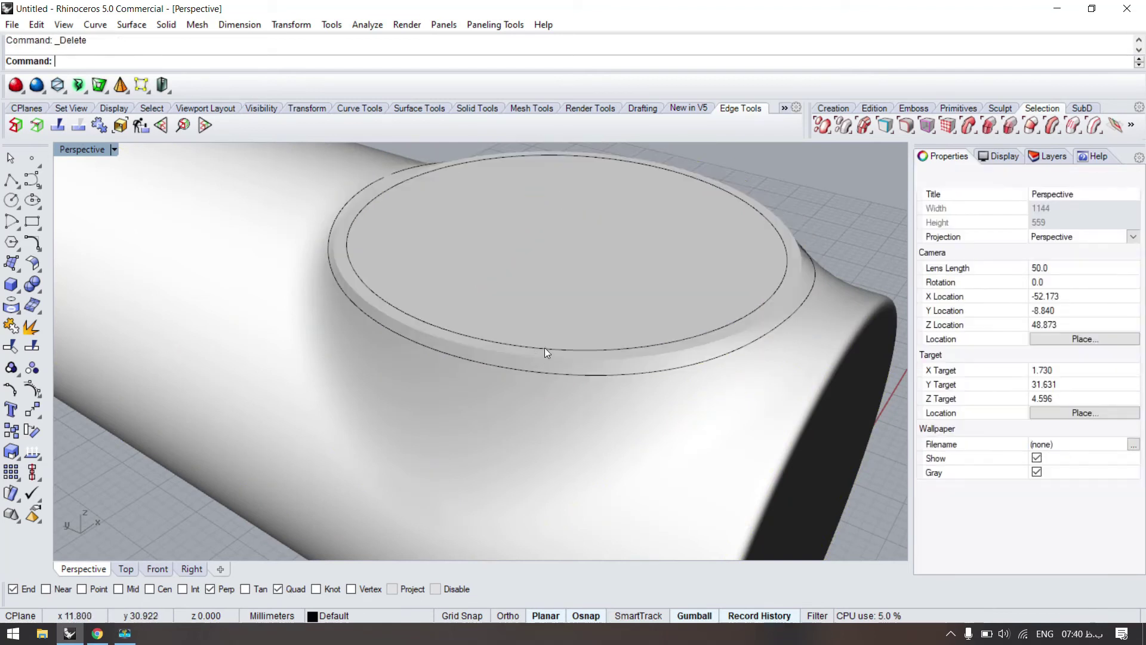
Split the body with the inner intersection curve on the neck's top face.
left_click(544, 335)
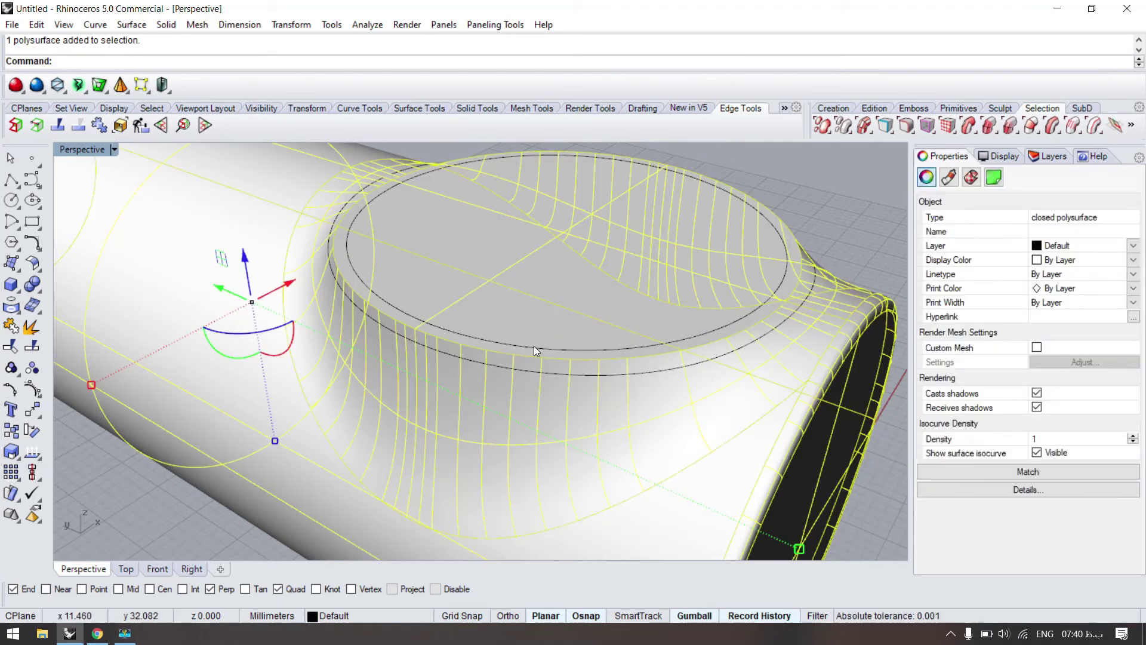
left_click(529, 347)
left_click(534, 370)
key("Return")
Try to split the remaining body with the outer intersection curve around the neck.
left_click(530, 358)
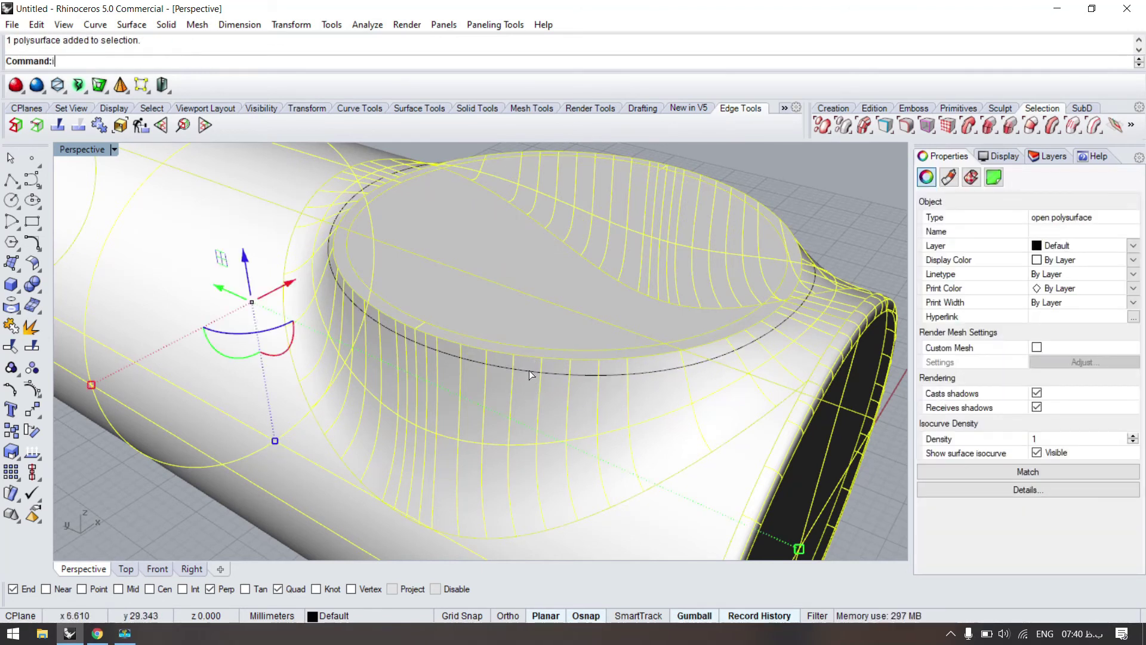
key("Return")
left_click(528, 370)
key("Return")
scroll(538, 358, "down", 2)
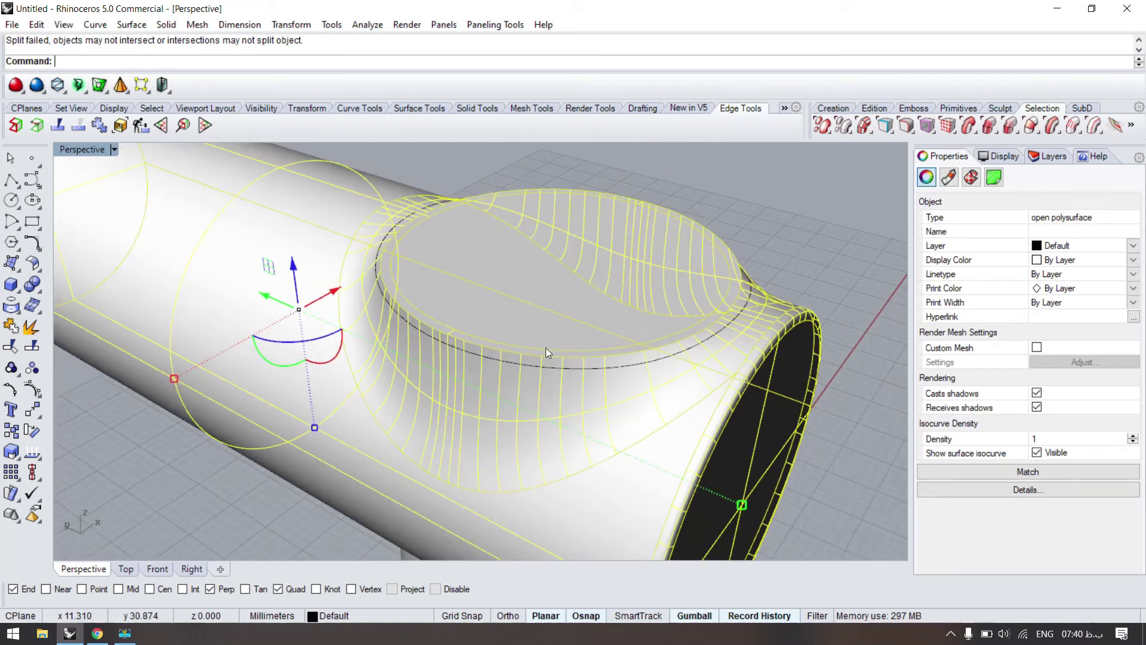
Select the outer intersection curve around the neck and move it slightly upward off the surface.
scroll(668, 331, "up", 4)
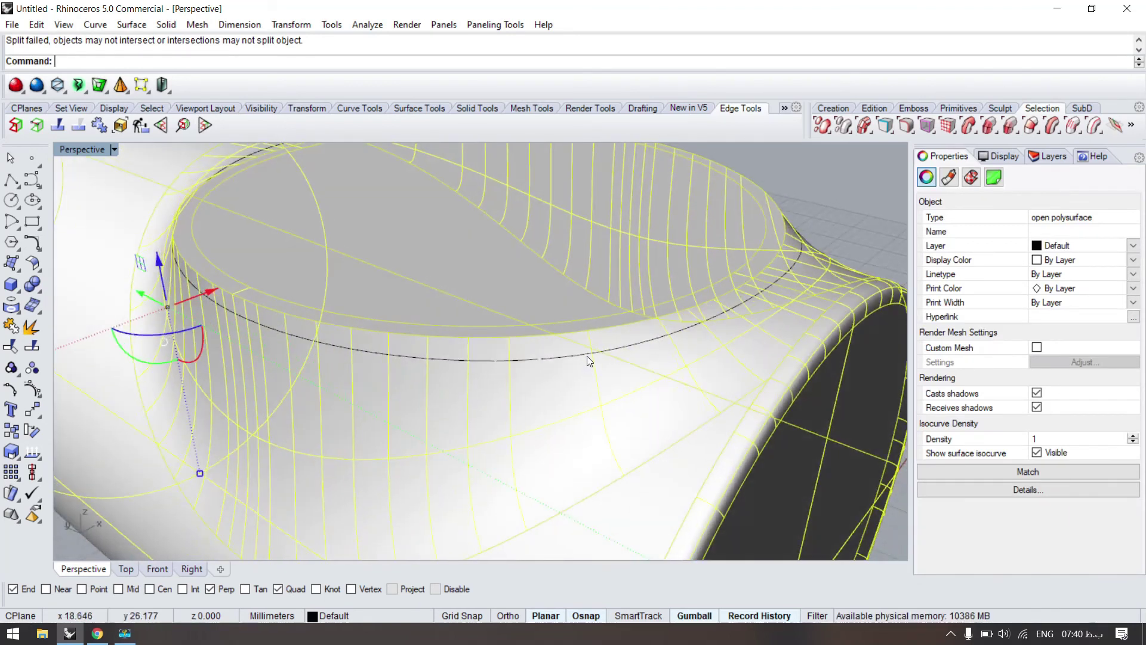
left_click(587, 356)
left_click(537, 362)
left_click(538, 360)
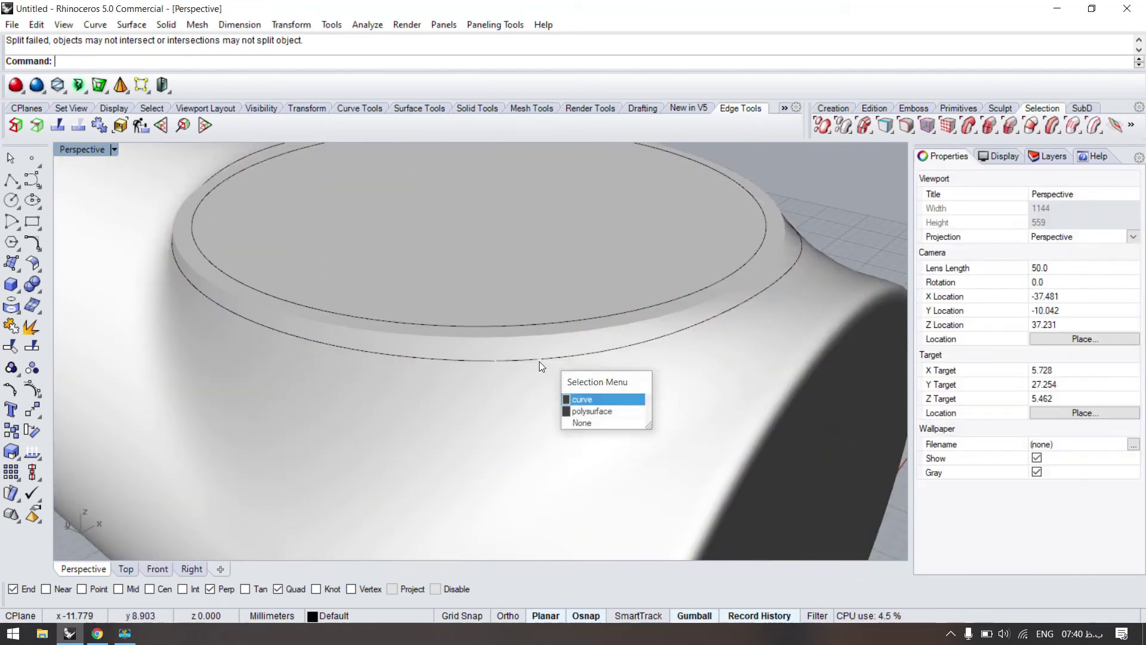
left_click(572, 400)
scroll(569, 401, "down", 3)
left_click_drag(500, 197, 493, 174)
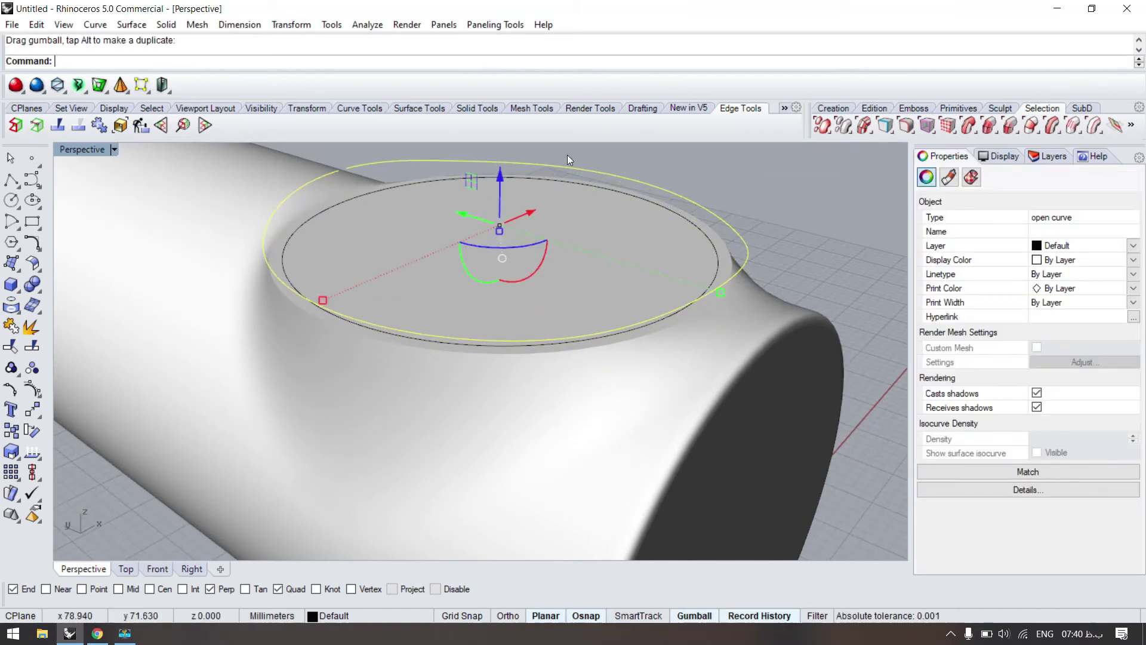
key("Escape")
Undo the curve move, the split, the pipe deletion and the intersection at the neck's rim.
right_click_drag(401, 253, 567, 254)
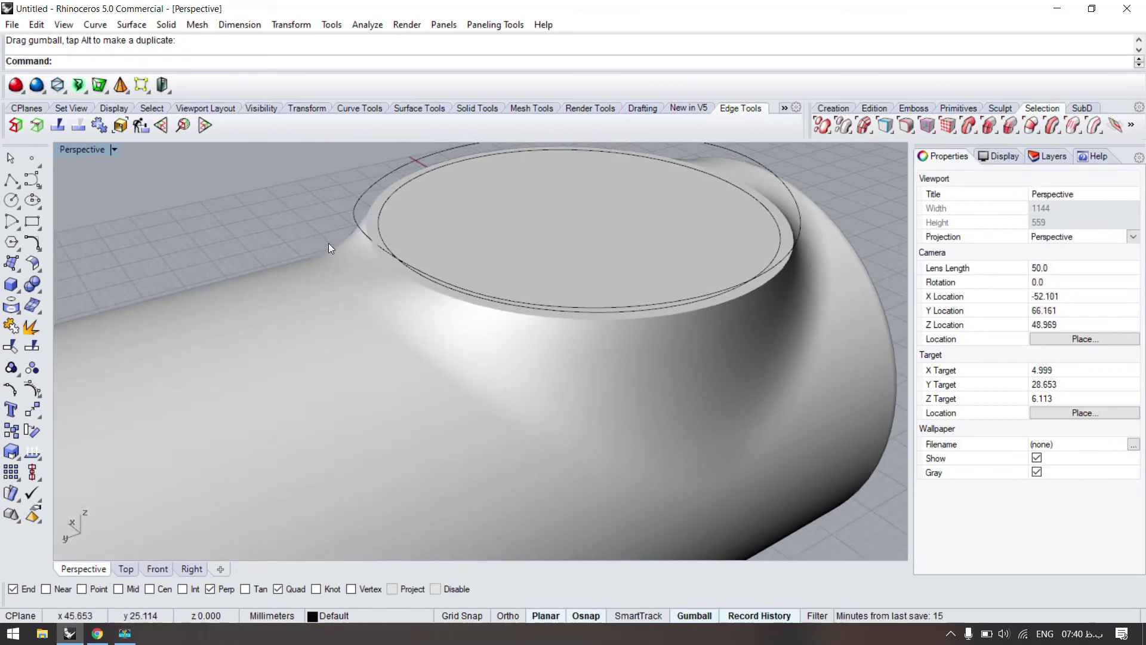
scroll(328, 242, "up", 5)
scroll(432, 239, "up", 3)
right_click_drag(364, 299, 350, 276)
key("ctrl+z")
key("ctrl+z")
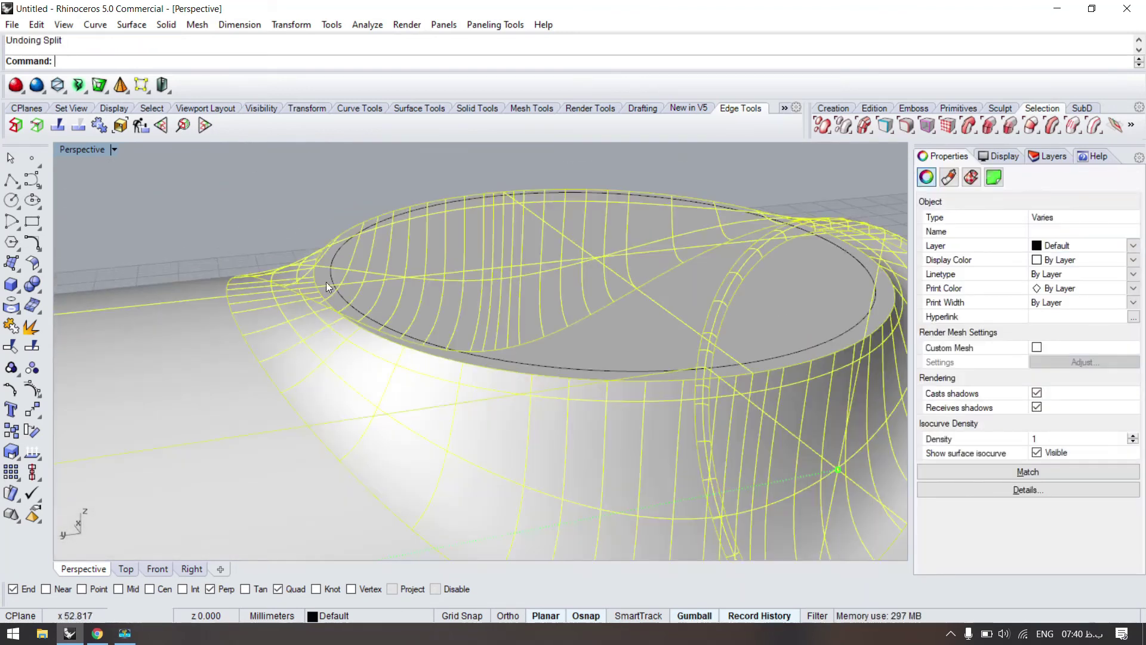
key("ctrl+z")
left_click(280, 224)
scroll(304, 258, "down", 6)
right_click_drag(318, 275, 295, 282)
scroll(356, 237, "up", 8)
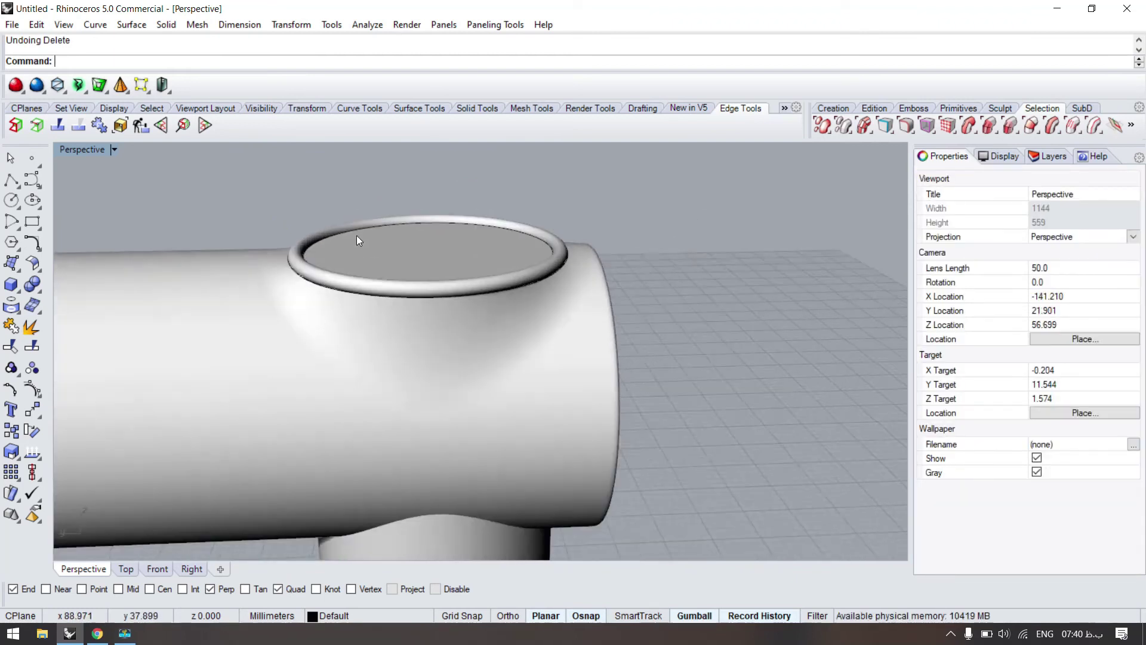
right_click_drag(325, 360, 373, 332)
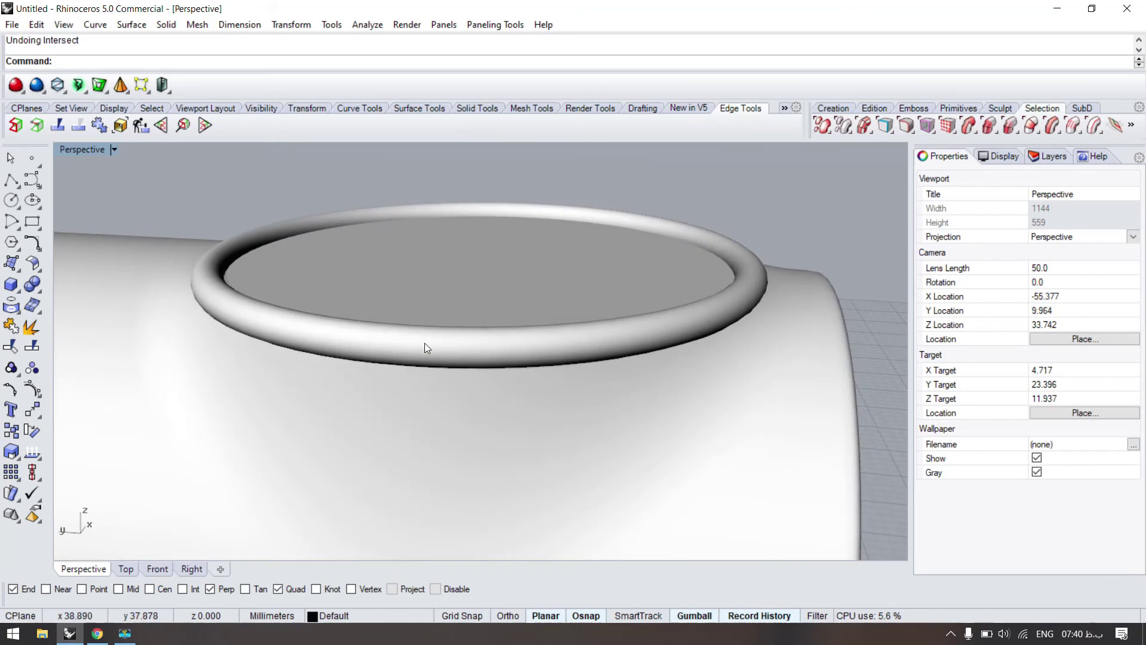
Try moving the pipe around the neck's top edge down by 1 mm, and undo the move.
left_click(442, 223)
left_click(479, 208)
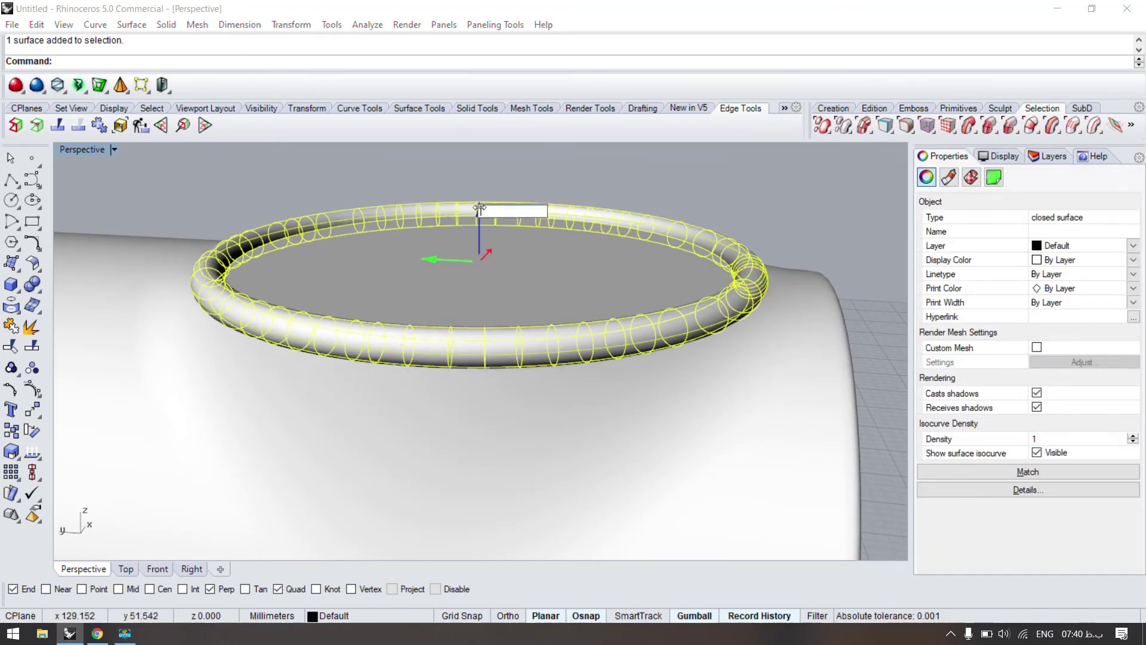
type("-1")
key("Return")
left_click(509, 173)
right_click_drag(492, 207, 514, 229)
key("ctrl+z")
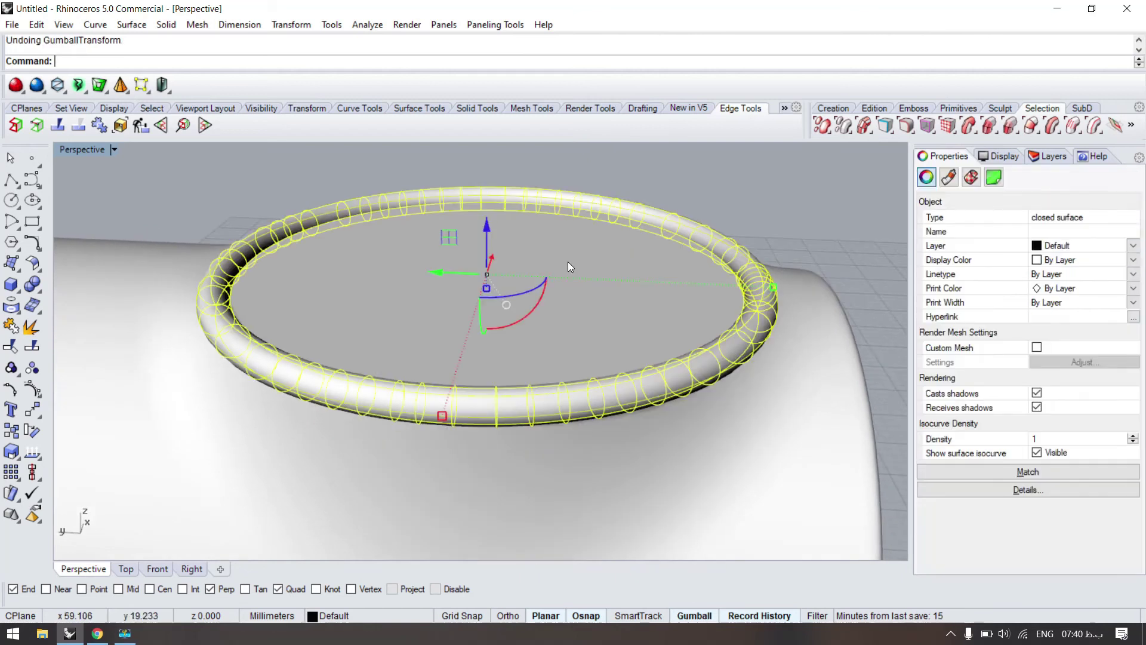
Move the pipe around the neck's top edge down by 0.5 mm.
left_click(485, 227)
type("-5")
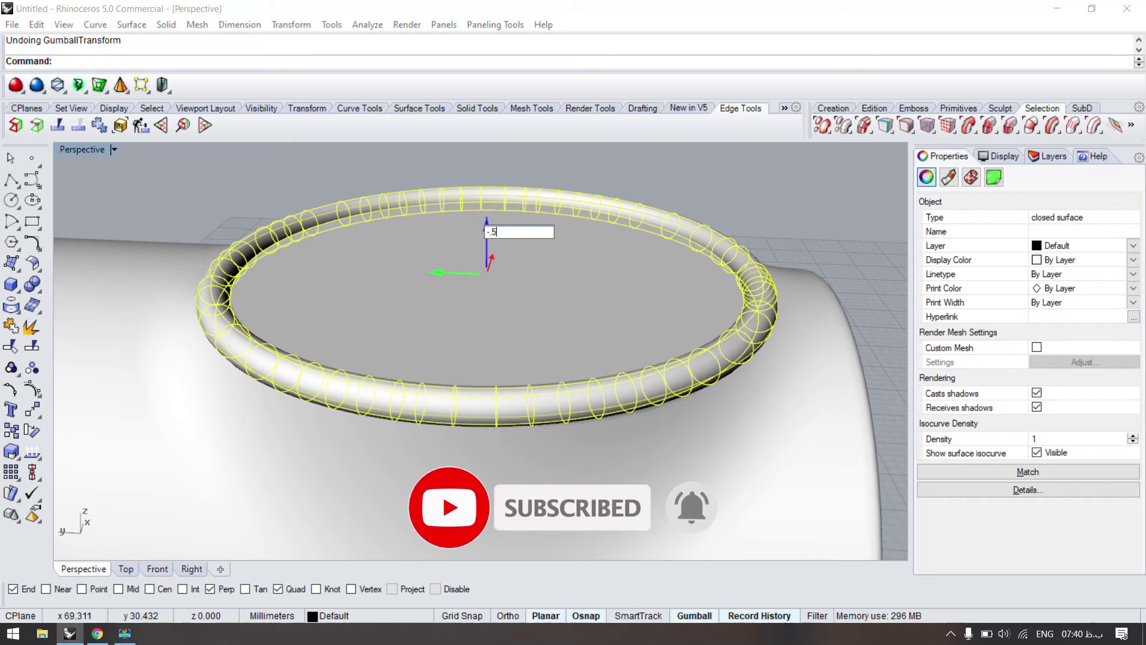
type(".5")
key("Return")
left_click(658, 174)
right_click_drag(658, 173, 538, 288)
Split the closed body using the lowered pipe around the neck's top edge as the cutting object.
left_click(525, 293)
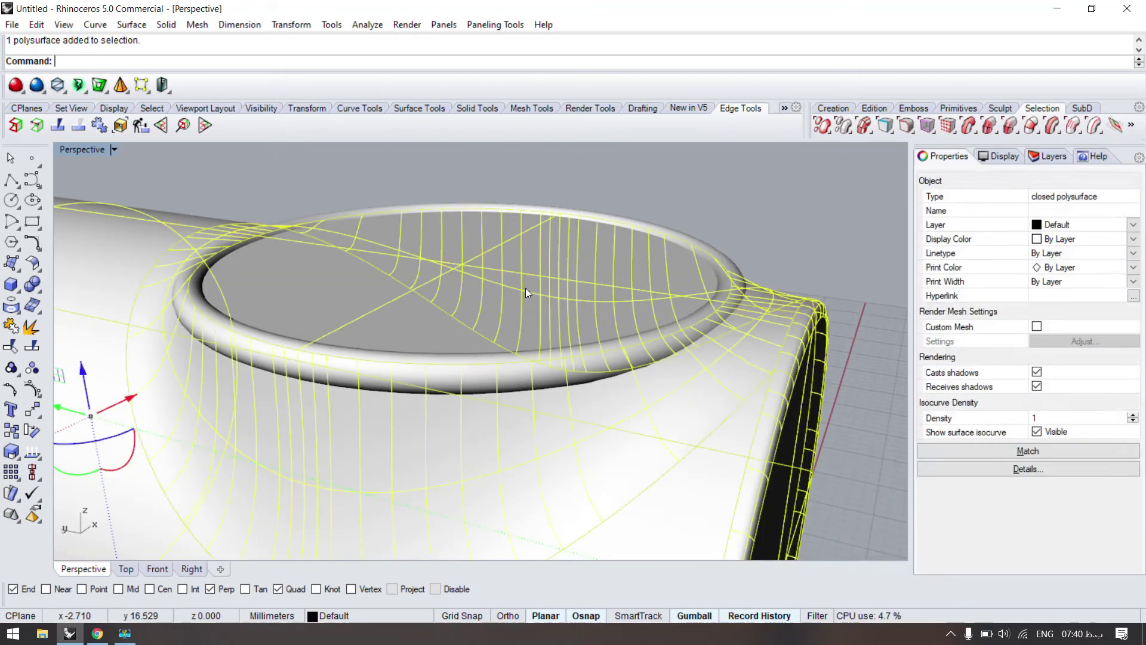
key("ctrl+shift+s")
left_click(537, 374)
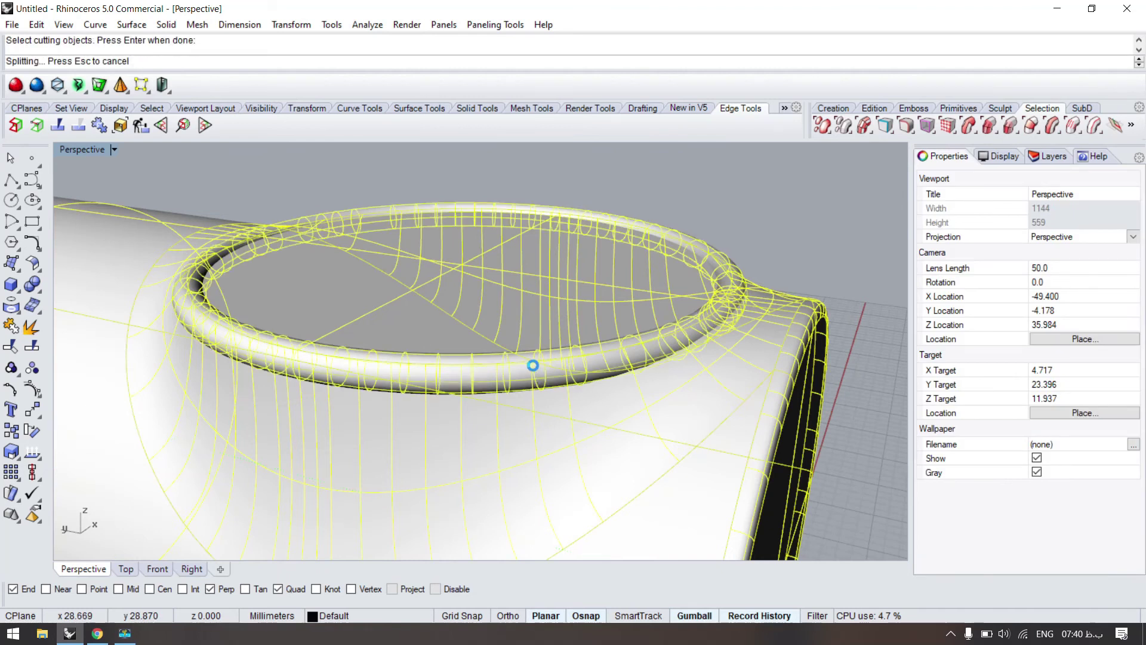
Delete the cutting pipe and the narrow strip split off around the neck's top rim.
left_click(516, 364)
key("Delete")
left_click(509, 373)
key("Delete")
Start a surface blend across the rim gap between the neck wall's edge and the flat top face's edge, with curvature continuity.
right_click_drag(519, 366, 572, 388)
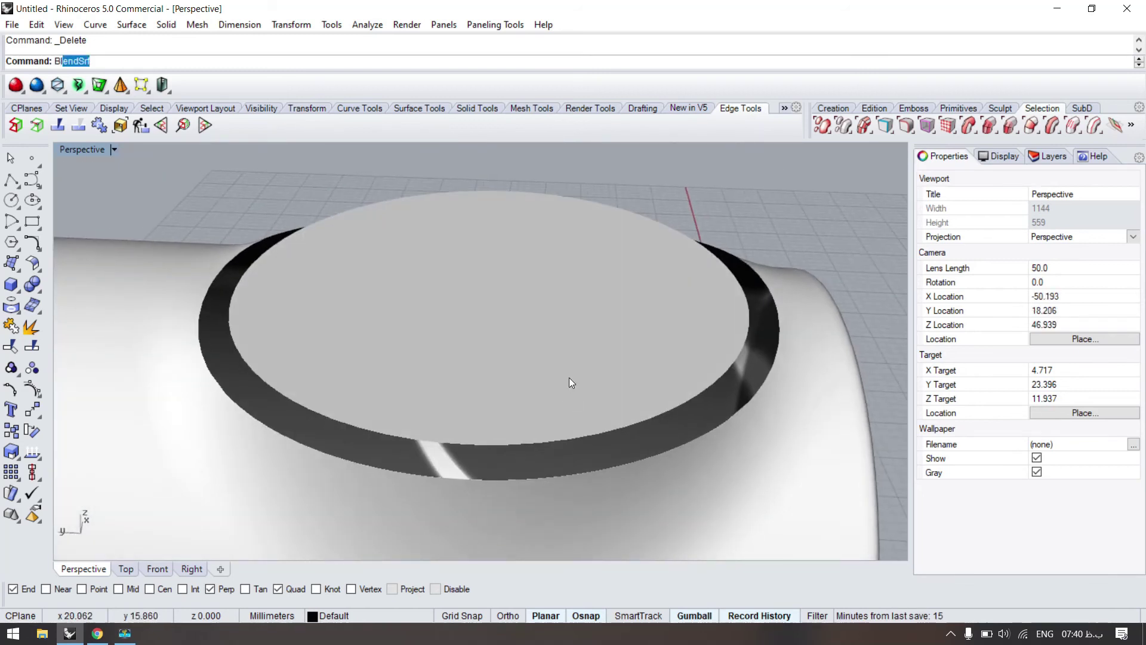
key("Return")
left_click(525, 453)
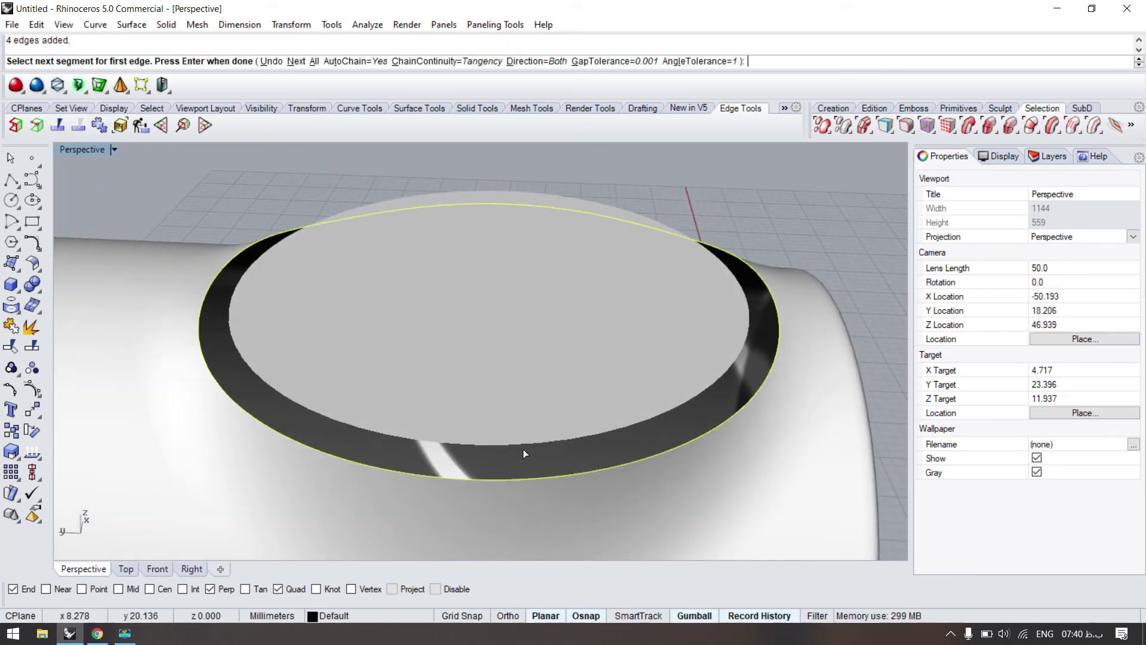
left_click(522, 449)
key("Return")
key("Return")
right_click_drag(391, 414, 319, 442)
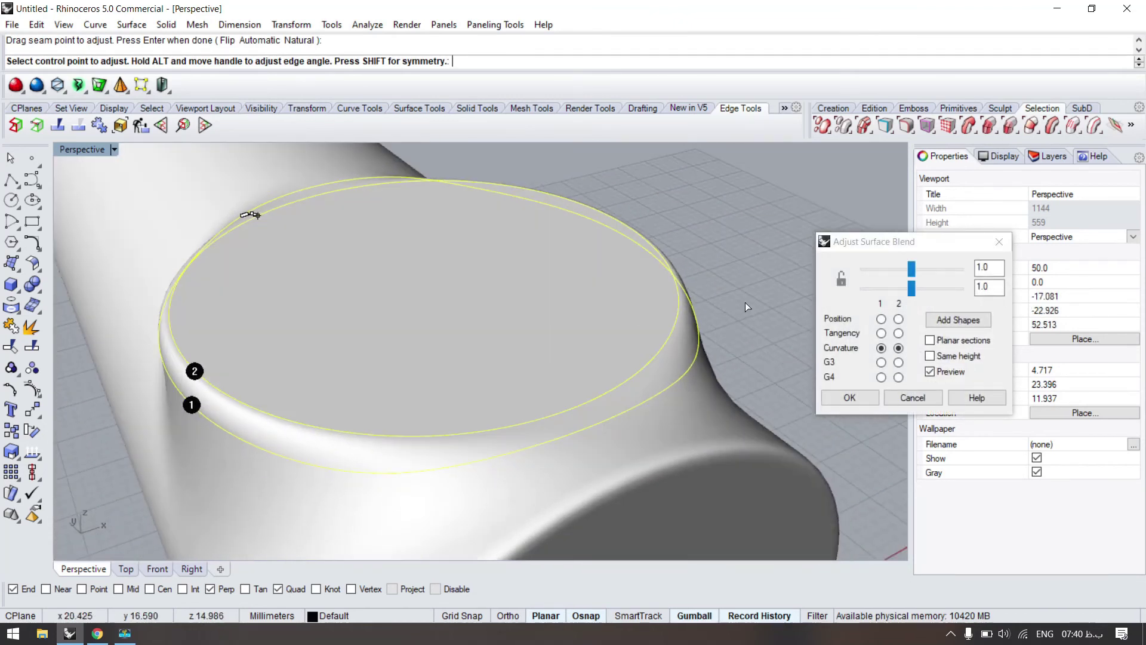
Add four section shapes between the two rim edges around the neck, and create the surface blend.
left_click(955, 322)
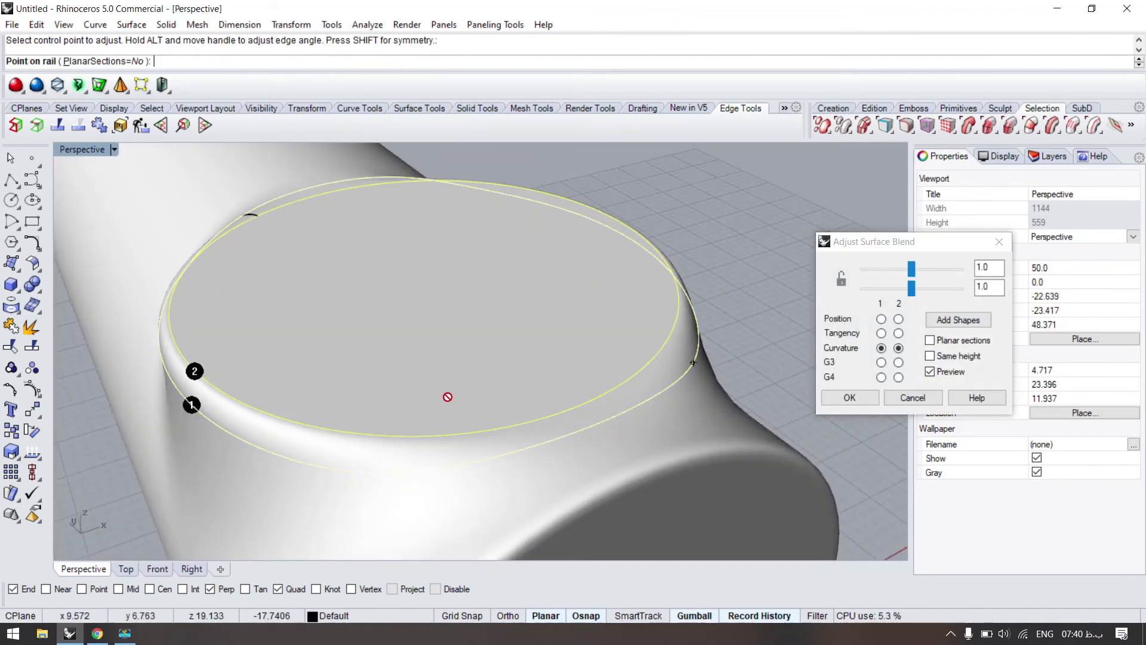
left_click(566, 408)
left_click(606, 403)
right_click_drag(606, 403, 460, 402)
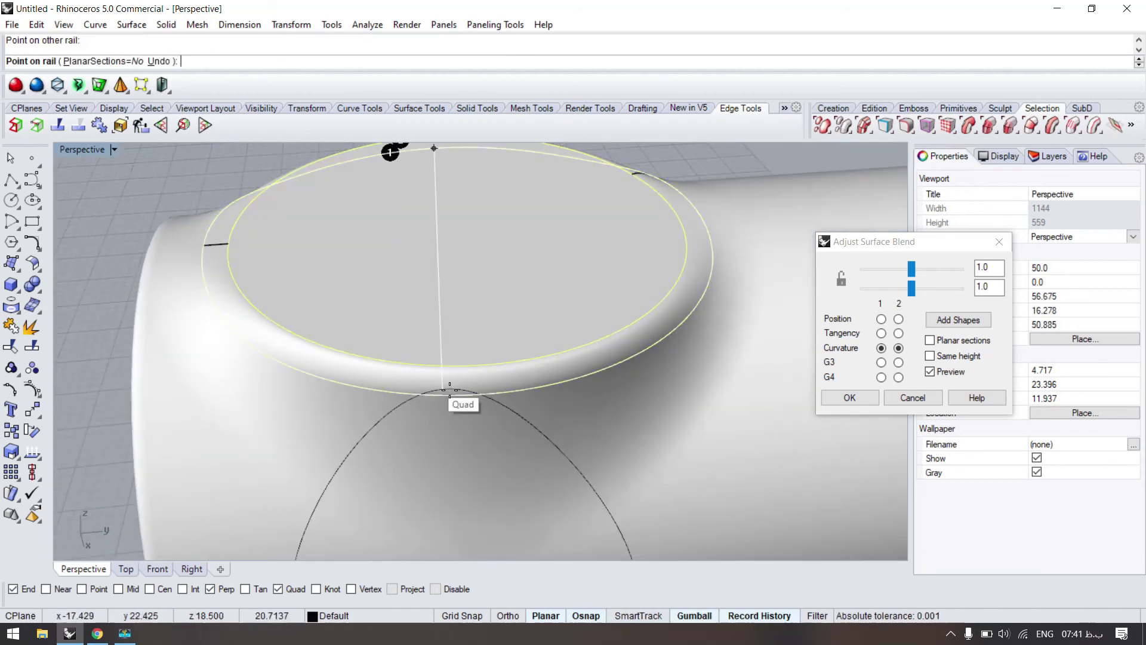
left_click(496, 394)
right_click_drag(640, 303, 516, 425)
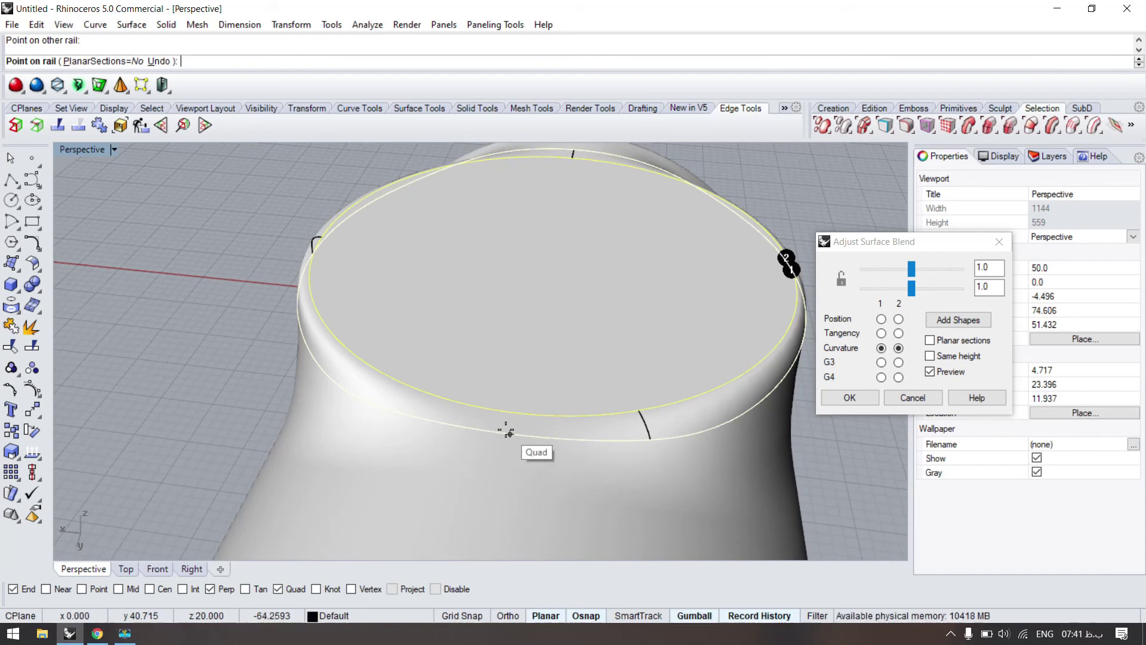
left_click(506, 431)
left_click(514, 412)
right_click_drag(576, 361, 394, 344)
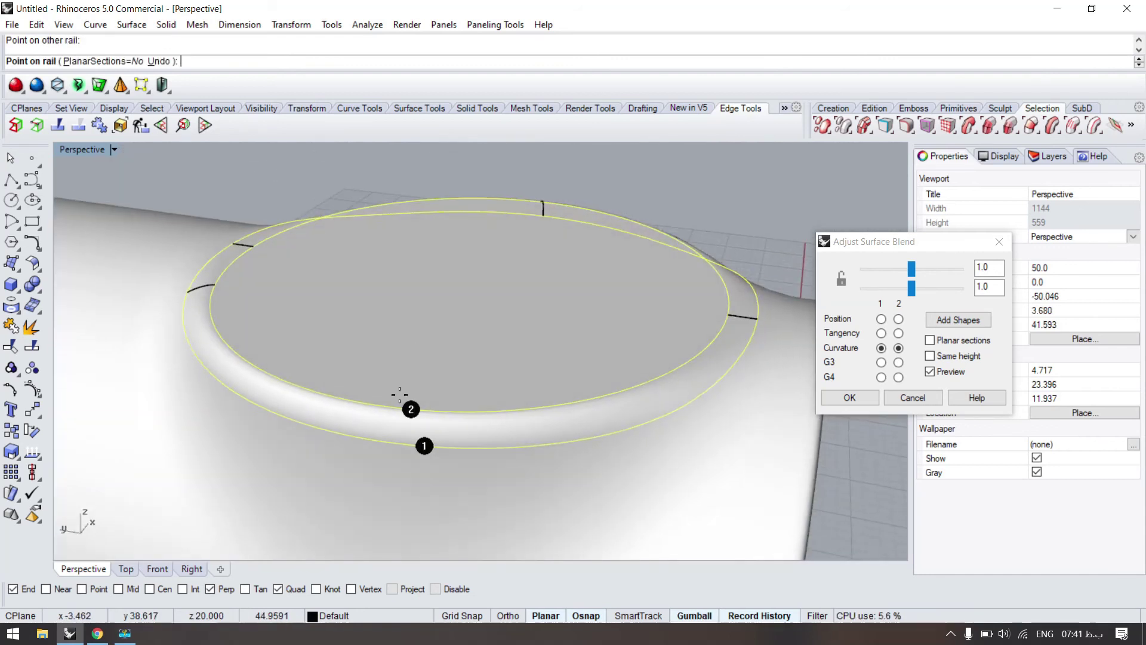
left_click(396, 442)
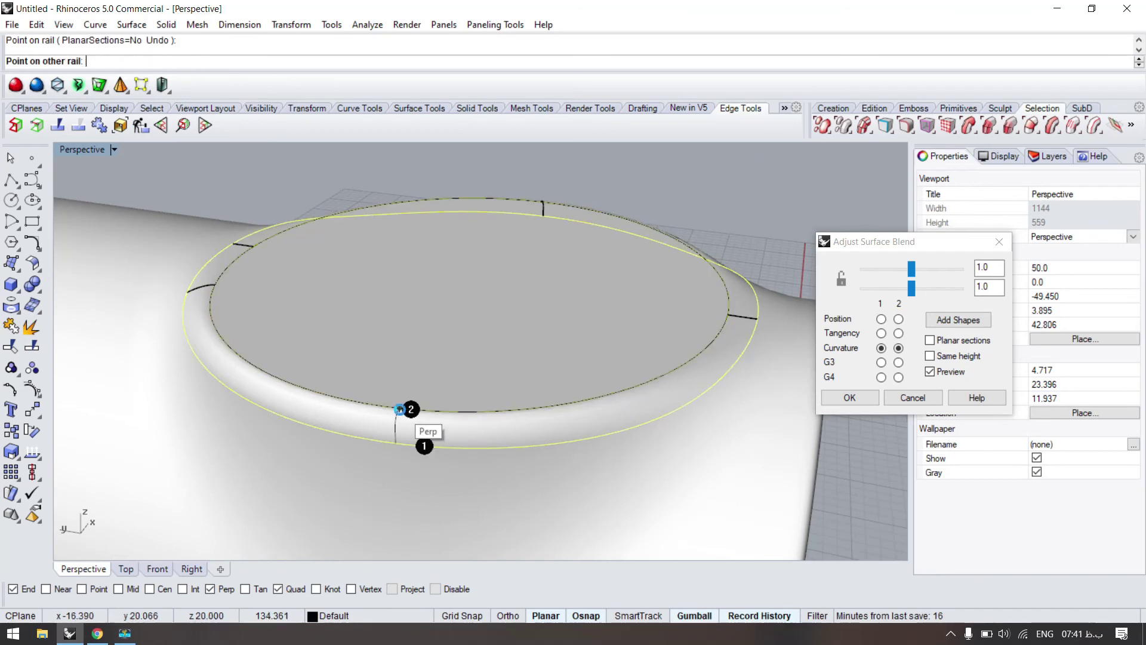
left_click(400, 410)
right_click_drag(399, 409, 442, 317)
key("Return")
key("Return")
Join the rim blend with the neck, top face and body into one polysurface.
right_click_drag(450, 361, 762, 192)
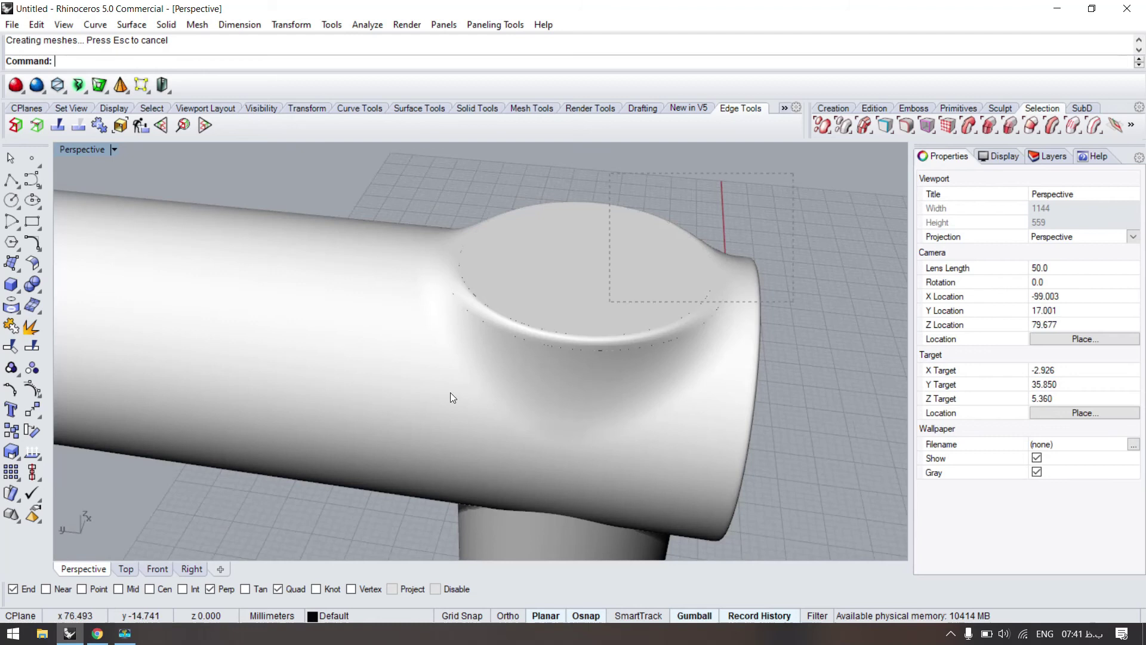
key("ctrl+a")
key("ctrl+j")
Examine the joined body from several angles and check that its surfaces select as a single object.
right_click_drag(796, 370, 323, 358)
scroll(484, 356, "up", 5)
scroll(411, 338, "down", 3)
scroll(350, 333, "down", 3)
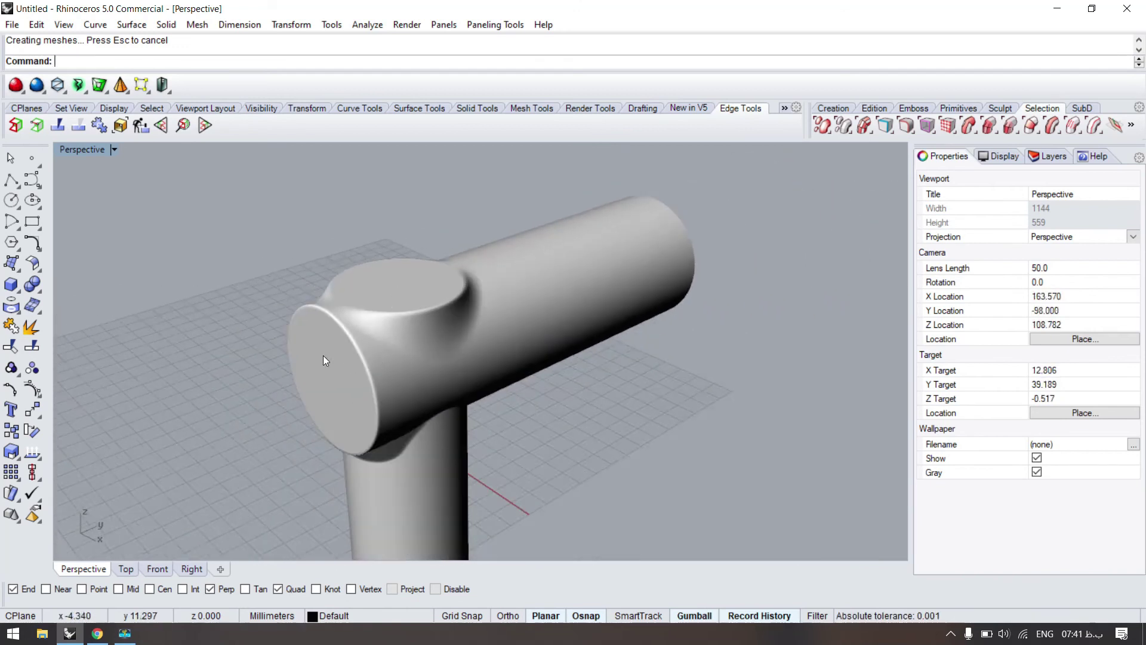
scroll(323, 359, "up", 3)
scroll(434, 288, "down", 3)
left_click(435, 288)
right_click_drag(436, 310, 570, 325)
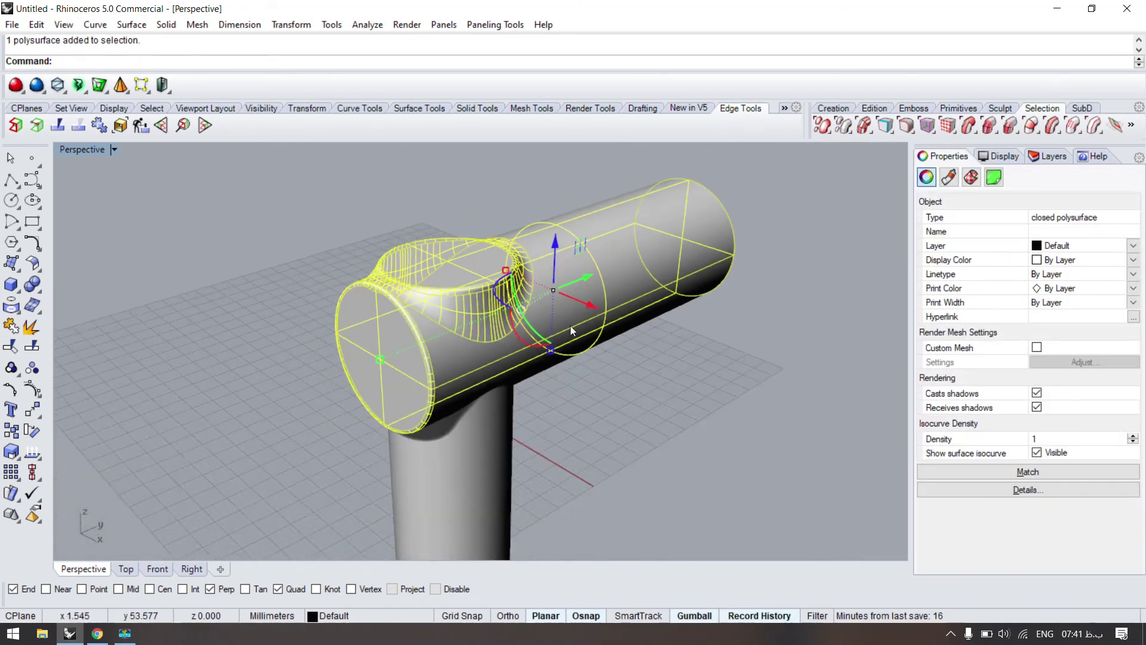
left_click(585, 420)
scroll(460, 287, "down", 2)
scroll(419, 350, "up", 4)
Display a Zebra analysis on the joined body.
left_click(421, 349)
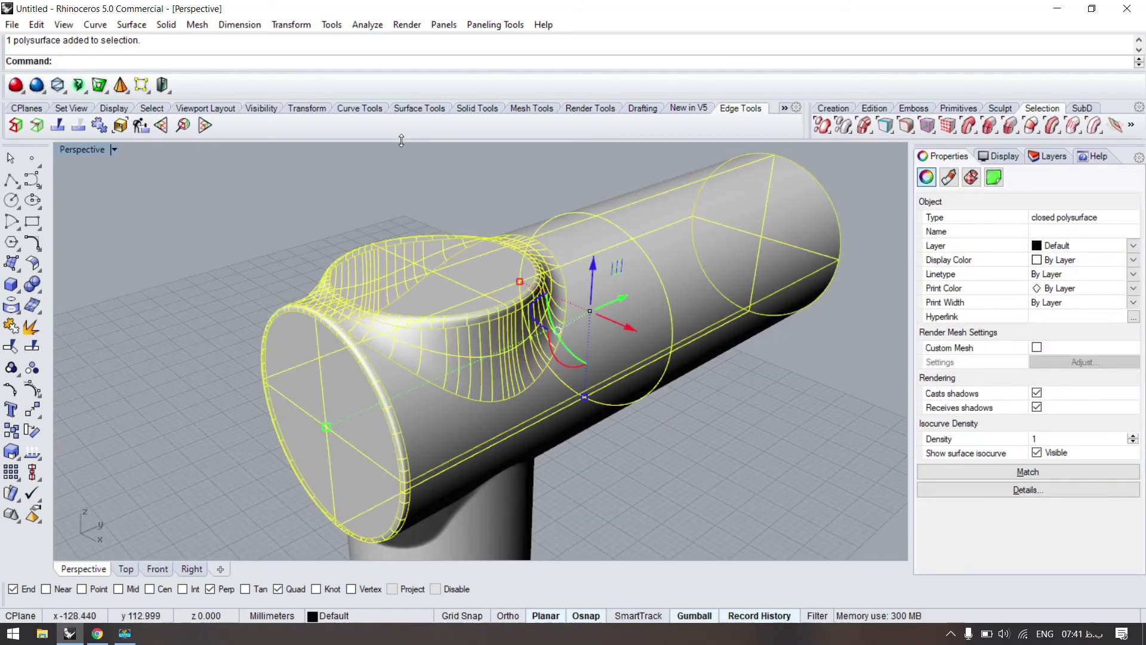
left_click(366, 25)
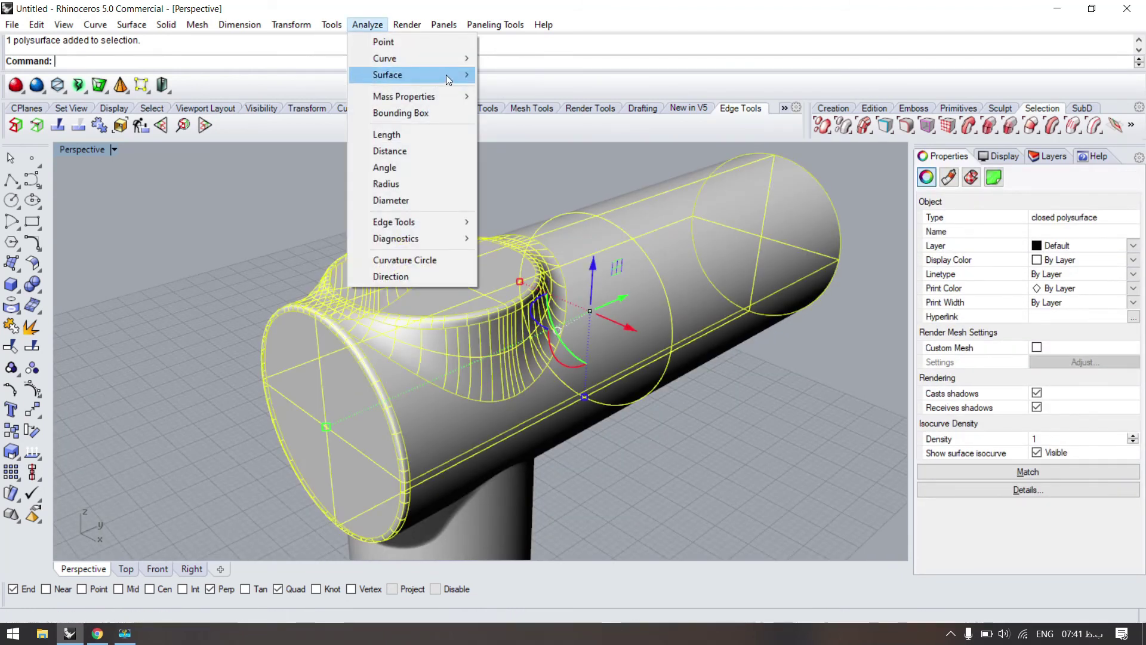
mouse_move(449, 75)
left_click(511, 124)
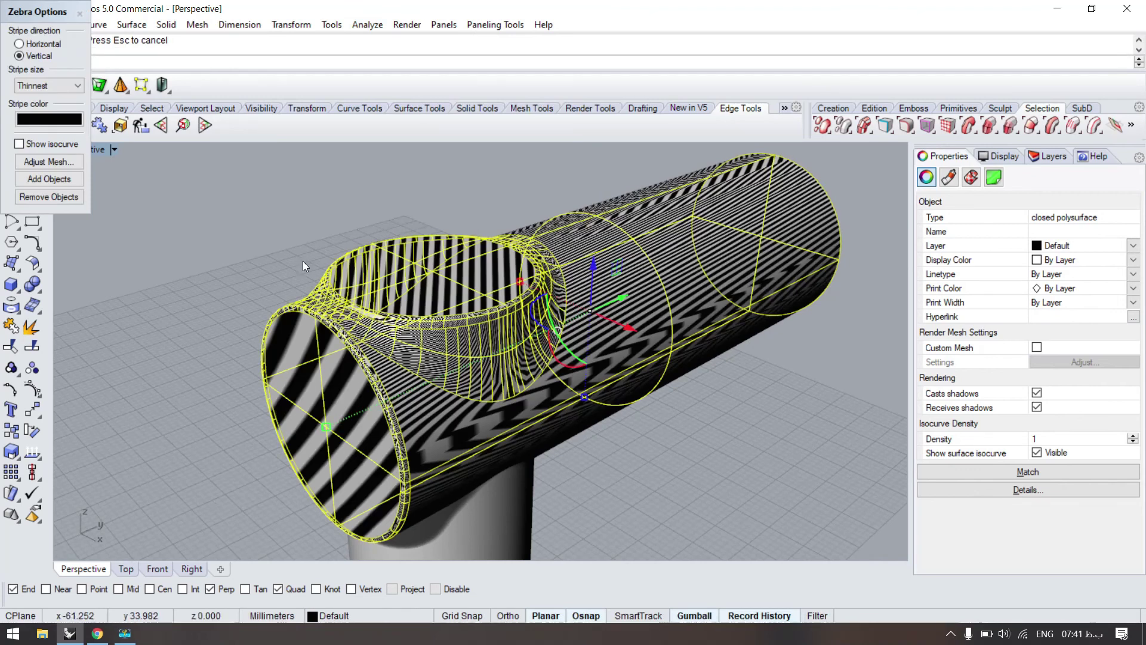
left_click(268, 300)
scroll(342, 282, "up", 2)
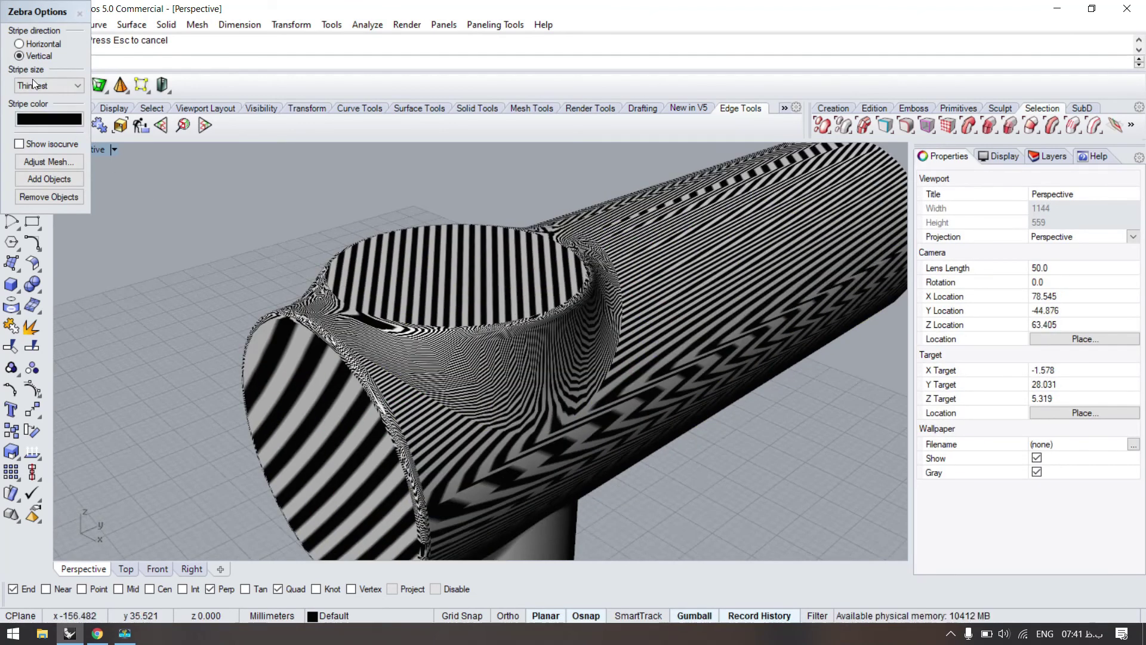
Refine the analysis mesh with a density of 1.0 and a minimum of 10000 initial grid quads.
left_click(27, 162)
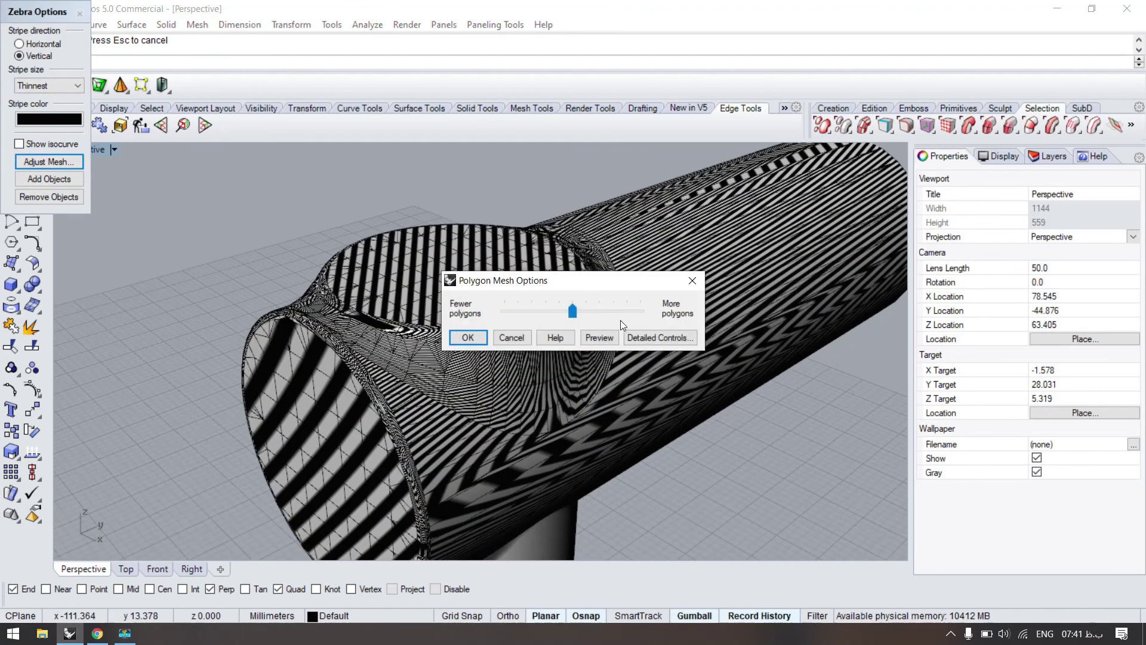
left_click(652, 338)
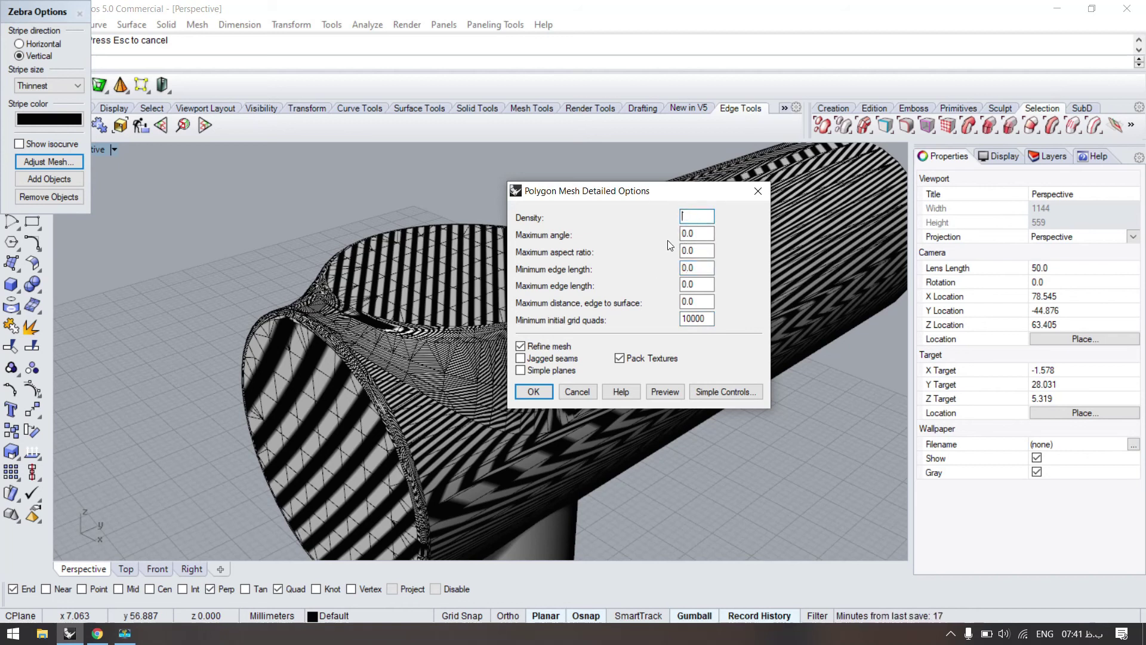
left_click(543, 392)
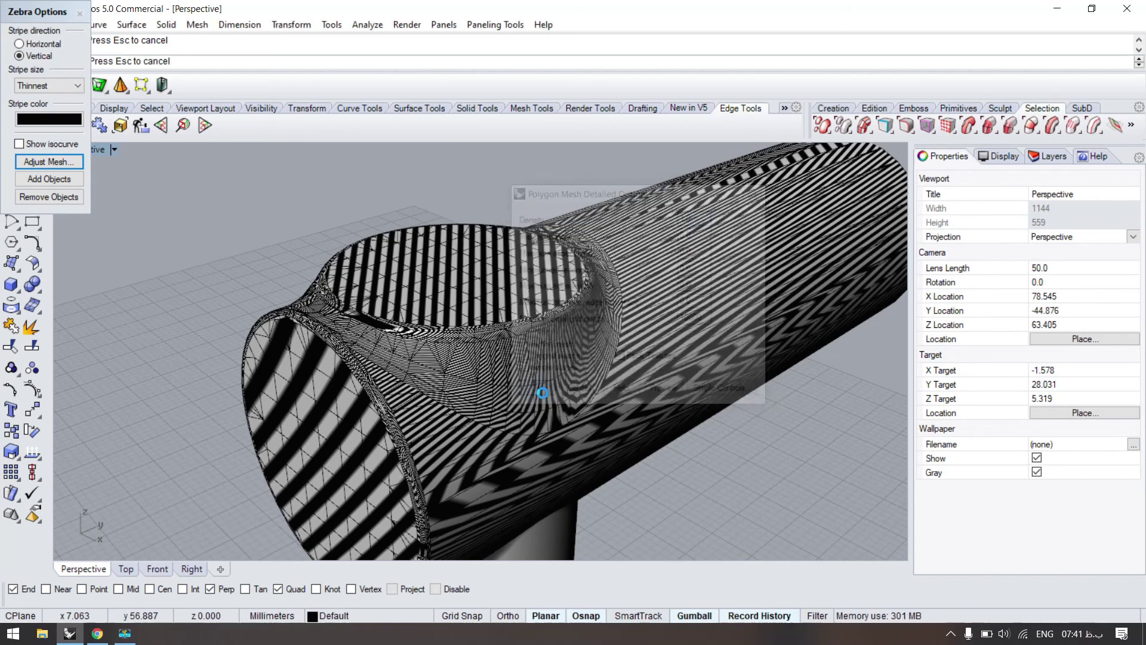
right_click_drag(291, 226, 250, 327)
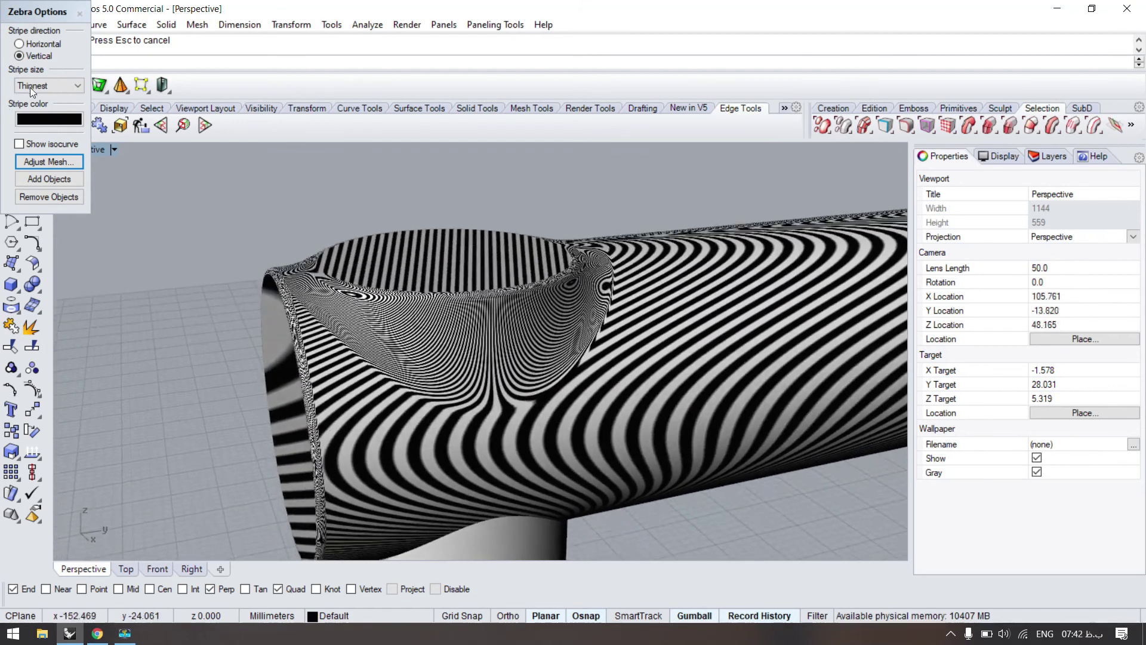
Set the zebra stripe size to Medium, examine the stripe flow across the neck blends, and close the analysis.
left_click(33, 87)
left_click(38, 129)
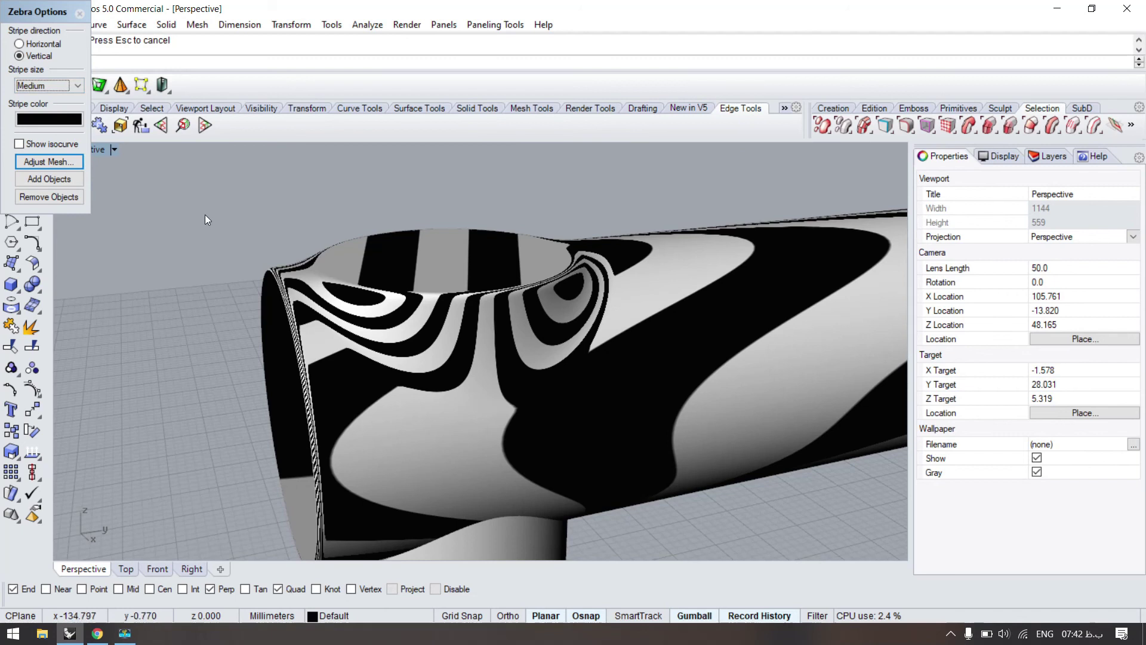
right_click_drag(248, 234, 70, 124)
key("Escape")
Display an environment map analysis with Sunset.jpg on the joined body, keeping the detailed mesh settings.
left_click(347, 298)
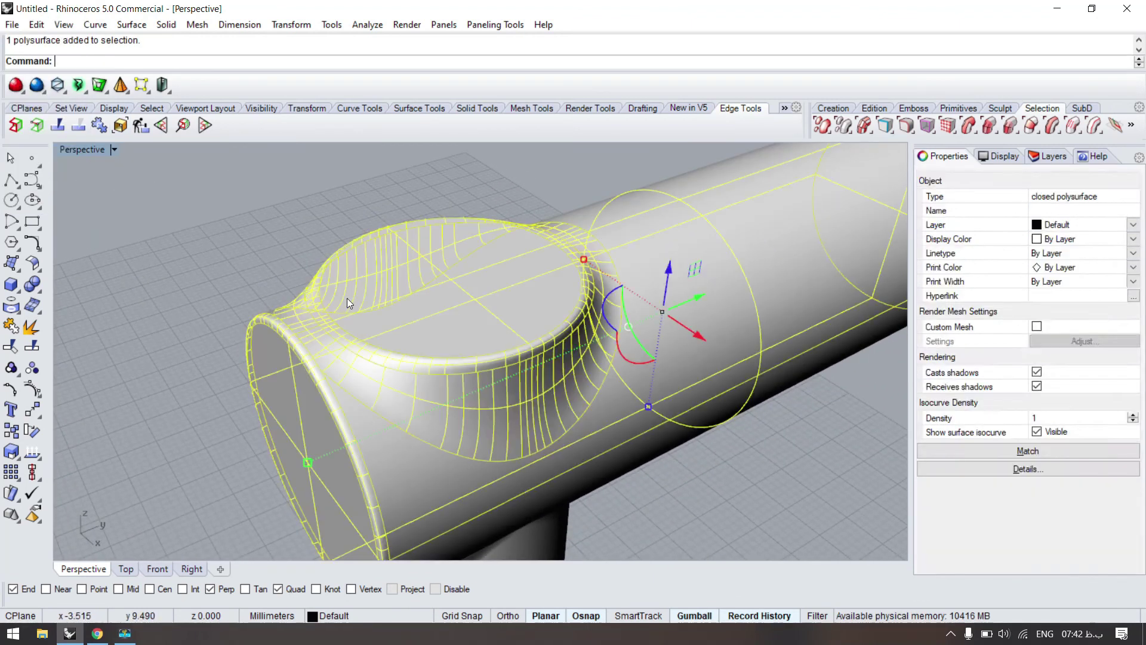
left_click(367, 25)
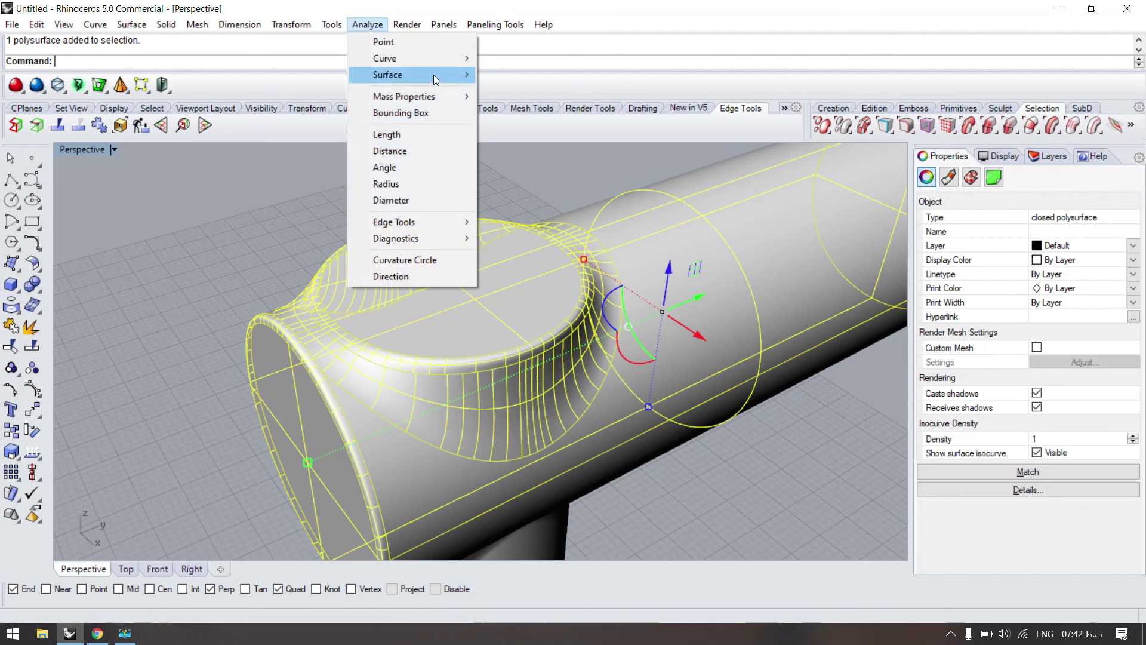
mouse_move(434, 74)
left_click(558, 107)
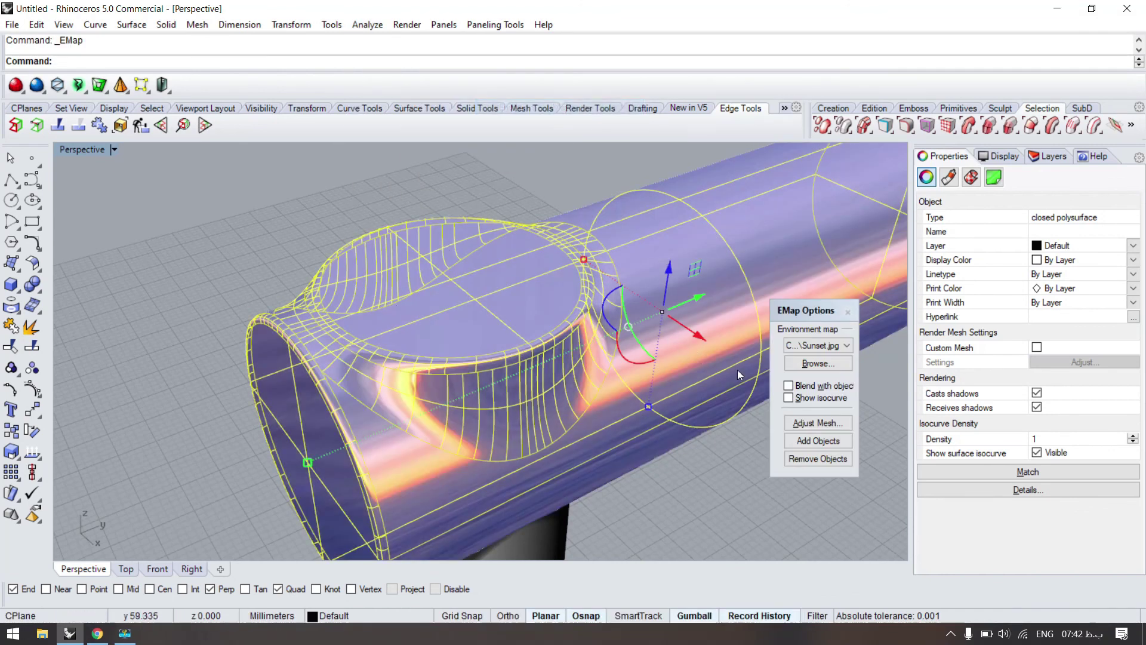
left_click(819, 423)
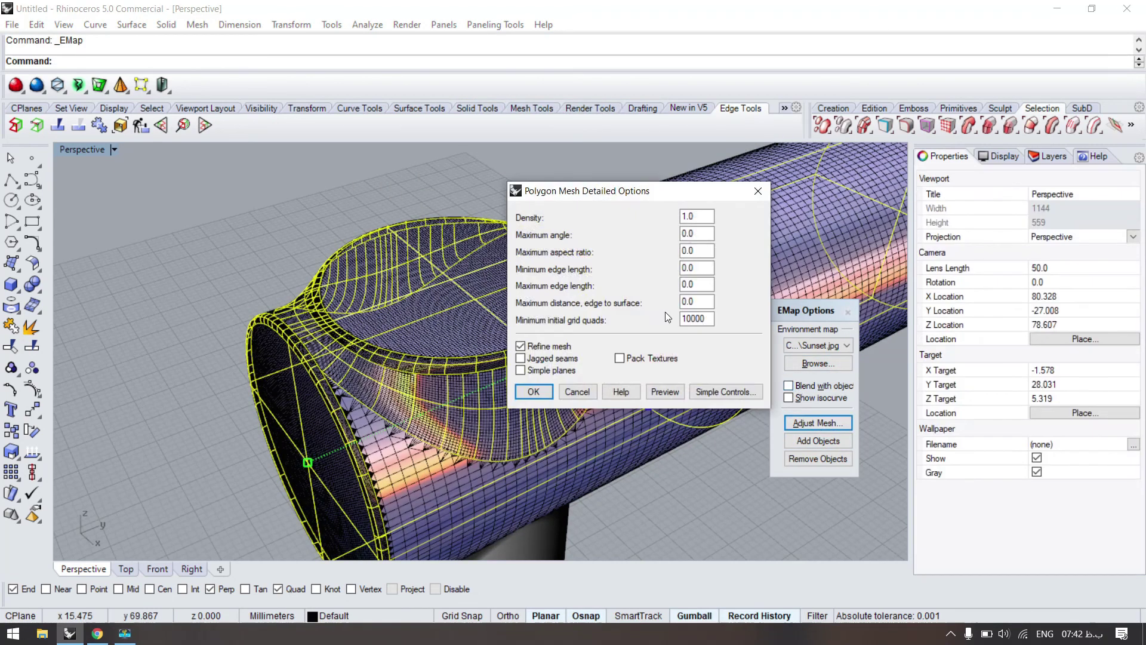
left_click(535, 391)
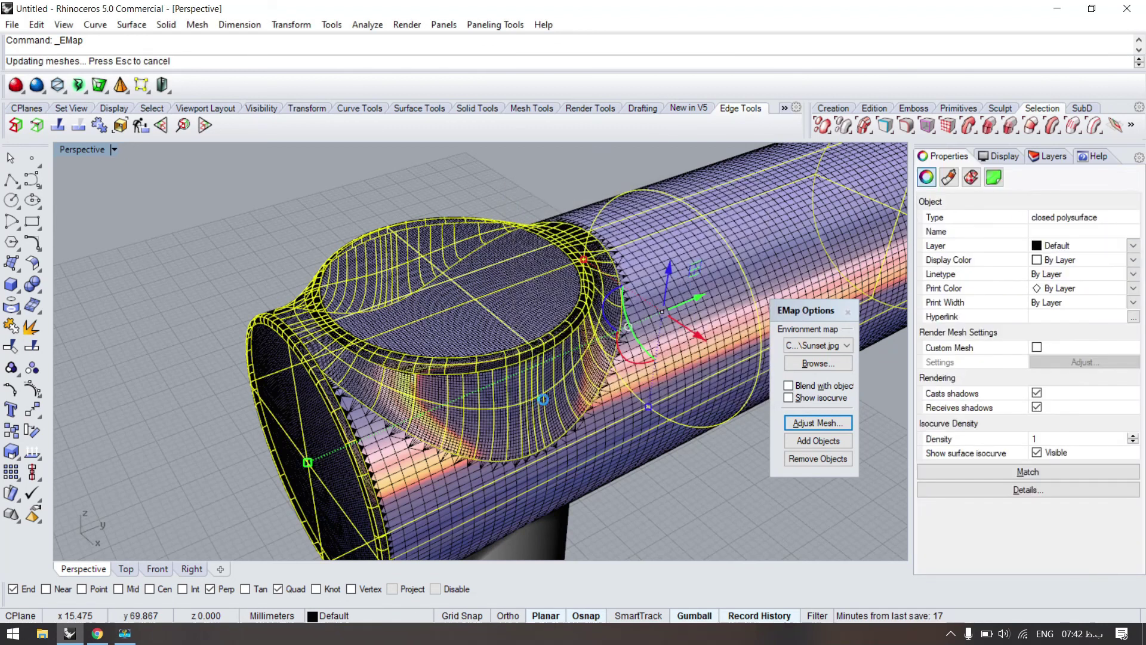
Examine the environment map reflections across the neck and body from several sides, and close the analysis.
key("Escape")
middle_click(328, 356)
right_click_drag(285, 342, 646, 377)
right_click_drag(642, 449, 521, 299)
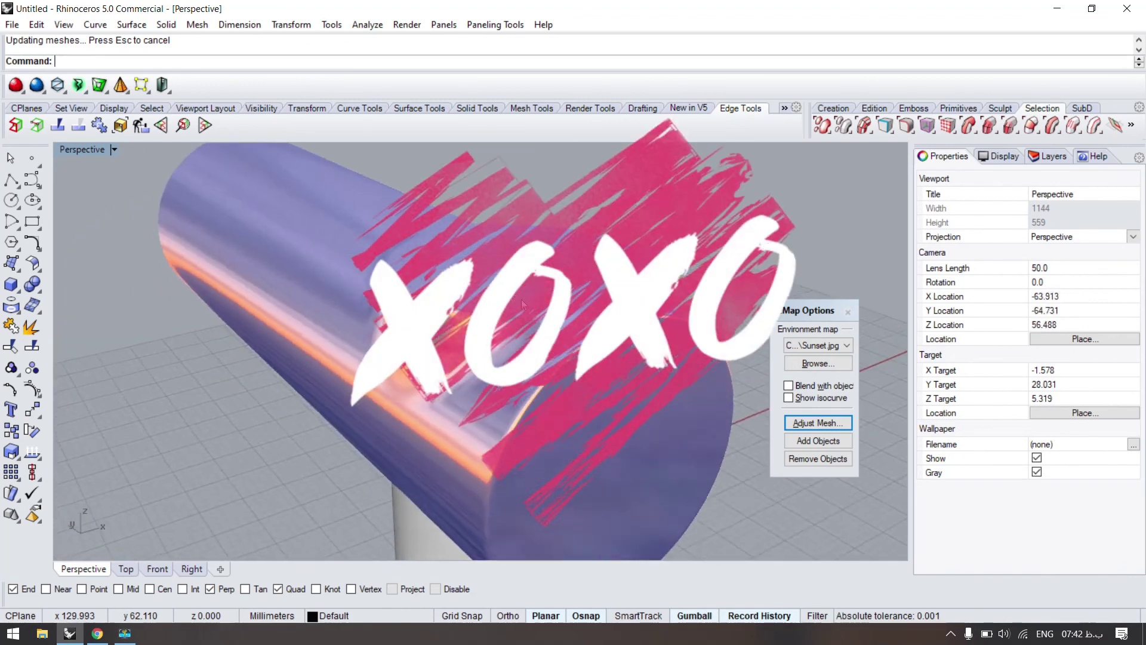
left_click(848, 311)
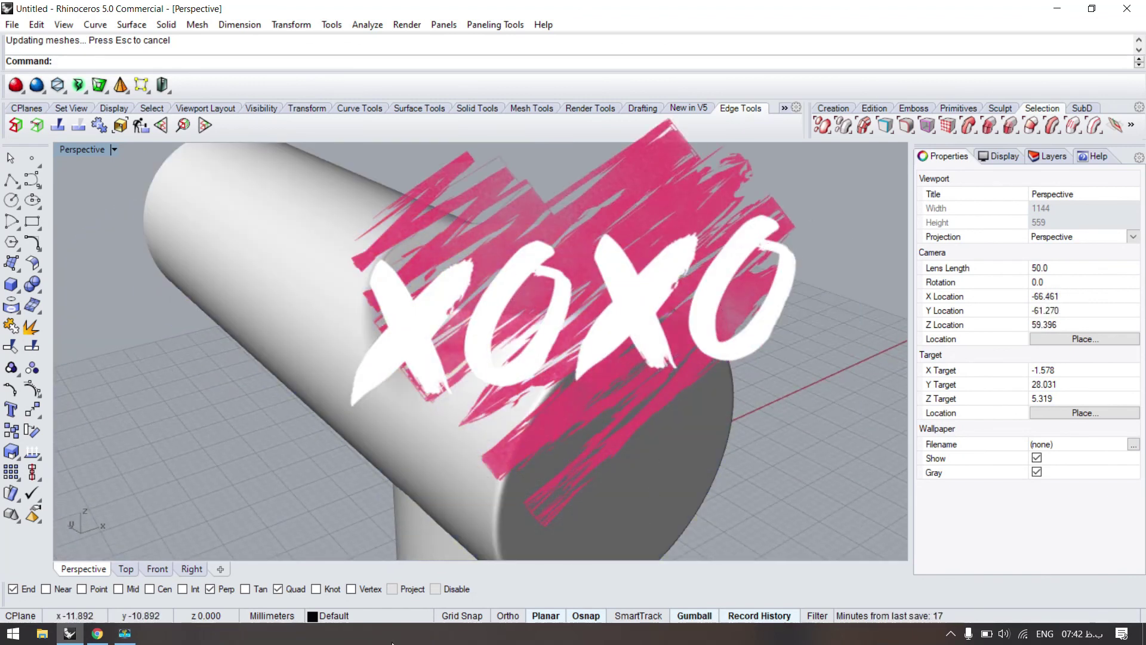